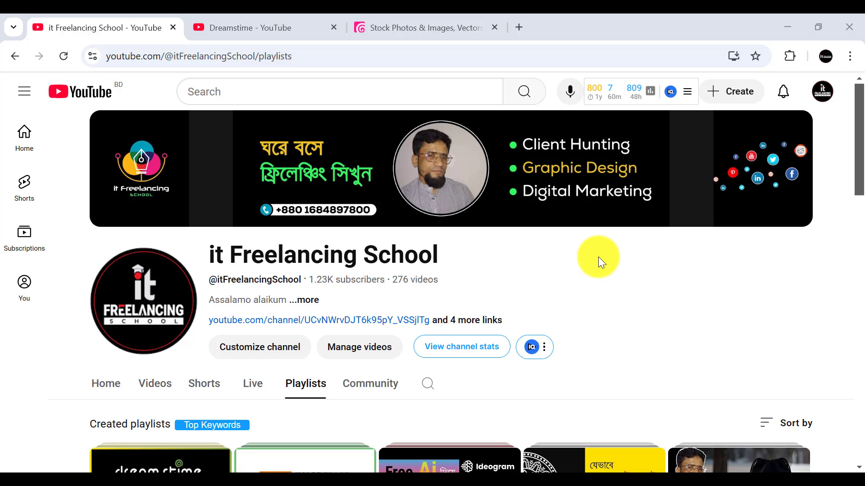
Step: View the it Freelancing School channel's playlists page and its Dreamstime playlist
{"action": "scroll", "coordinate": [612, 277], "scroll_direction": "down", "scroll_amount": 1}
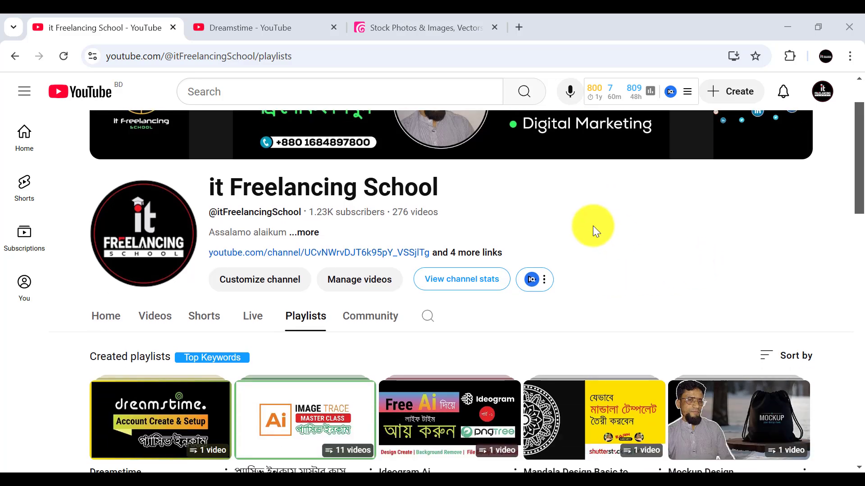
{"action": "scroll", "coordinate": [652, 250], "scroll_direction": "up", "scroll_amount": 1}
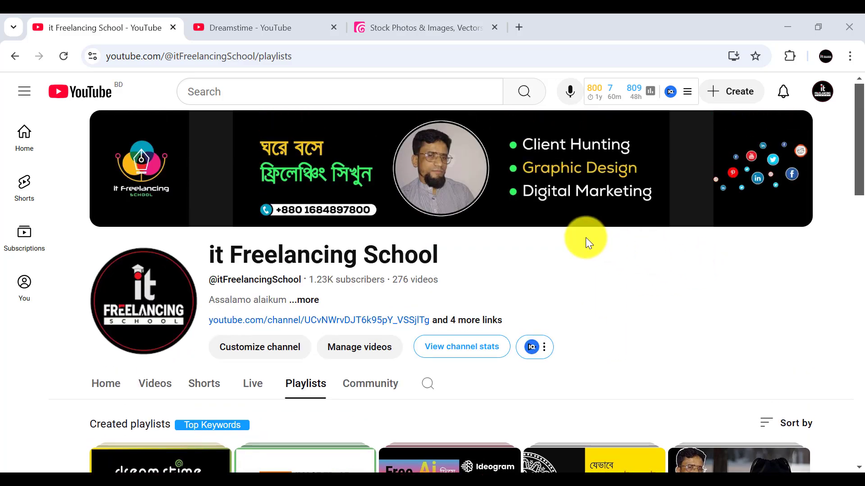
{"action": "scroll", "coordinate": [586, 239], "scroll_direction": "down", "scroll_amount": 2}
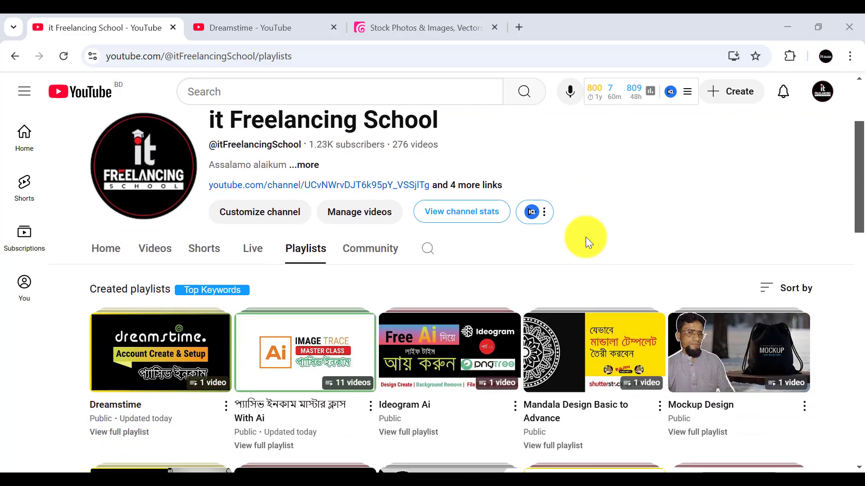
{"action": "scroll", "coordinate": [585, 237], "scroll_direction": "up", "scroll_amount": 2}
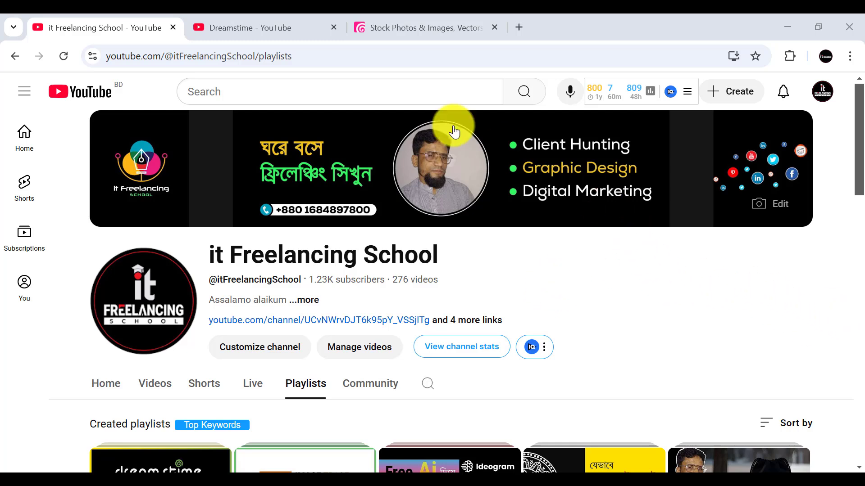
{"action": "left_click", "coordinate": [245, 23]}
{"action": "left_click", "coordinate": [125, 23]}
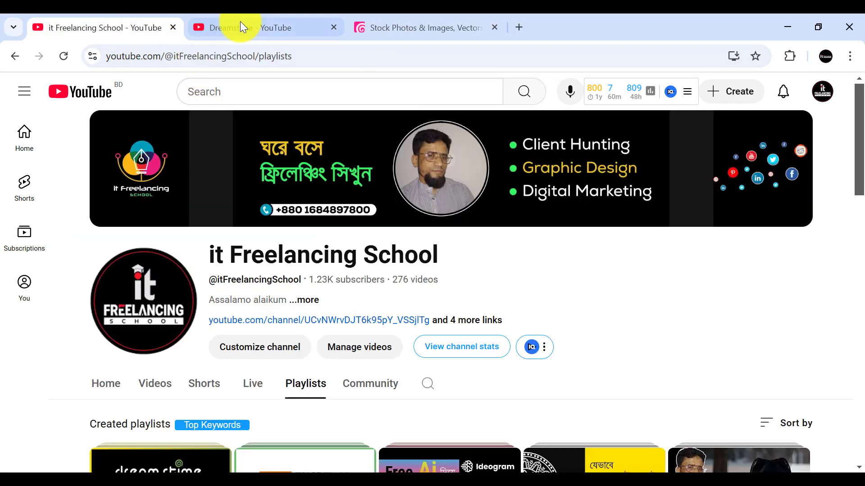
{"action": "left_click", "coordinate": [242, 26]}
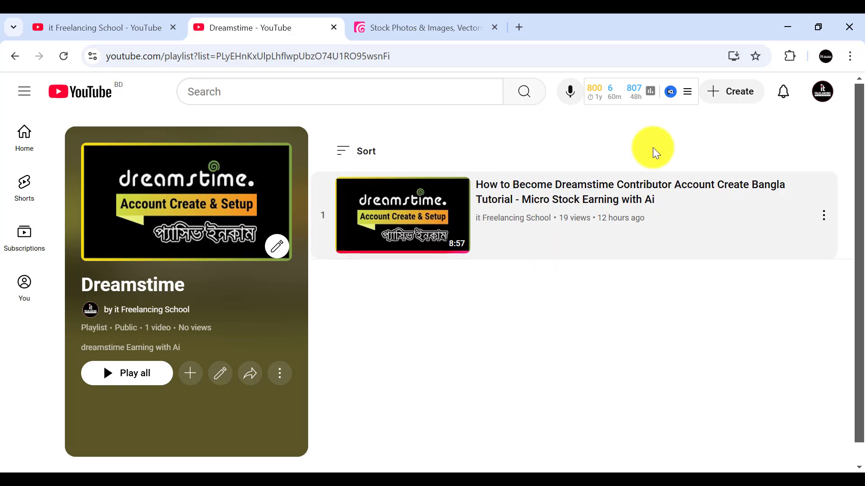
{"action": "left_click", "coordinate": [162, 20]}
Step: Look through the channel's created playlists and return to the Dreamstime playlist
{"action": "scroll", "coordinate": [284, 367], "scroll_direction": "down", "scroll_amount": 5}
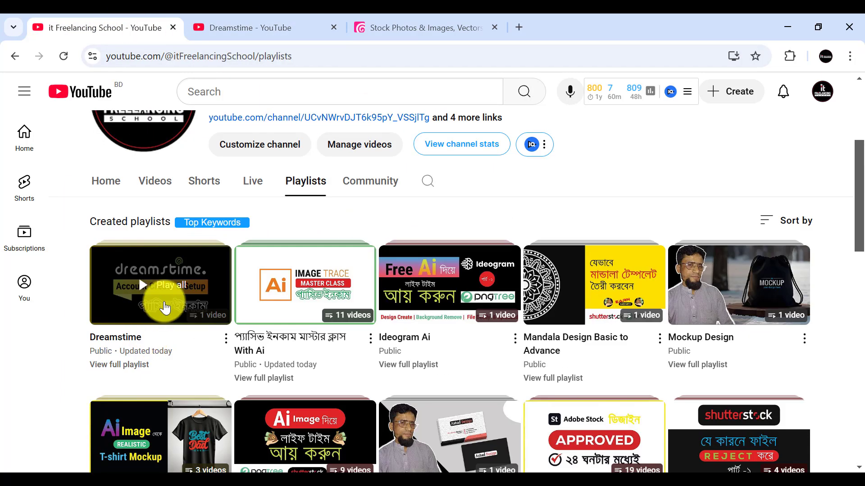
{"action": "scroll", "coordinate": [288, 198], "scroll_direction": "up", "scroll_amount": 5}
{"action": "scroll", "coordinate": [279, 292], "scroll_direction": "down", "scroll_amount": 3}
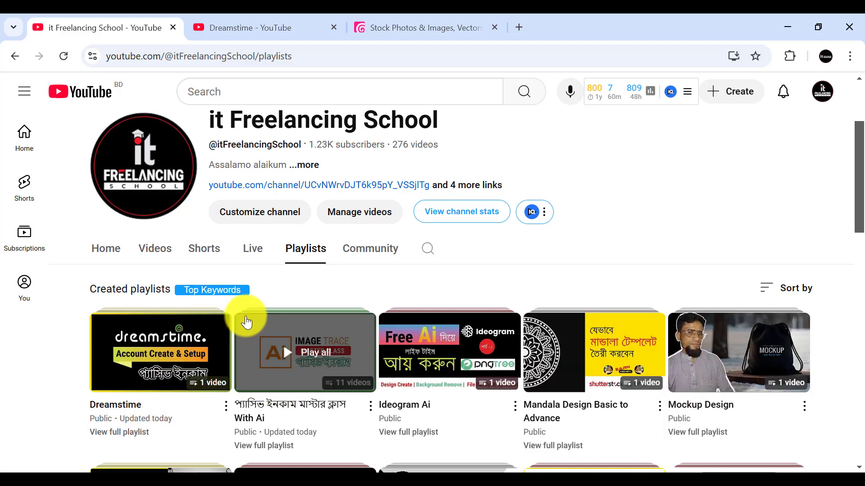
{"action": "scroll", "coordinate": [360, 310], "scroll_direction": "down", "scroll_amount": 1}
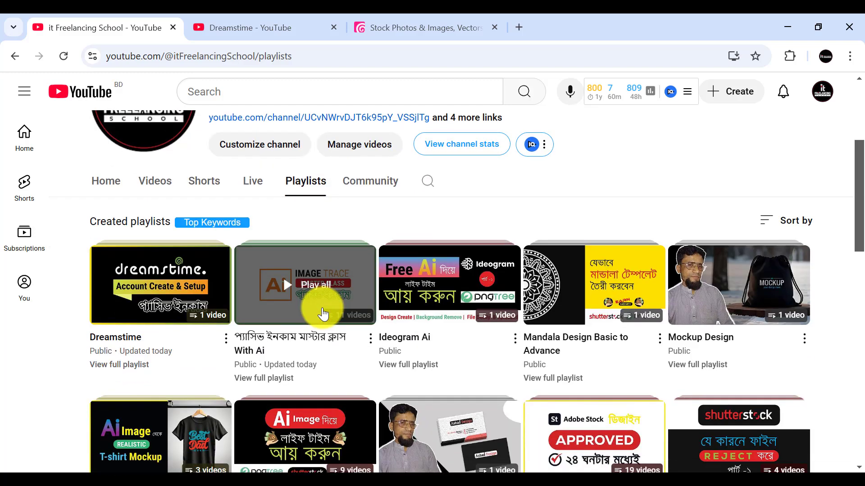
{"action": "scroll", "coordinate": [286, 299], "scroll_direction": "up", "scroll_amount": 3}
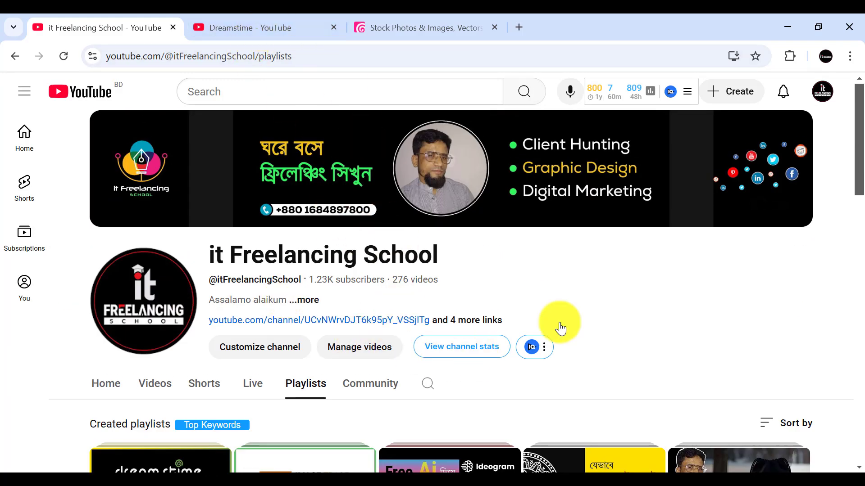
{"action": "scroll", "coordinate": [629, 306], "scroll_direction": "down", "scroll_amount": 2}
{"action": "scroll", "coordinate": [452, 258], "scroll_direction": "up", "scroll_amount": 4}
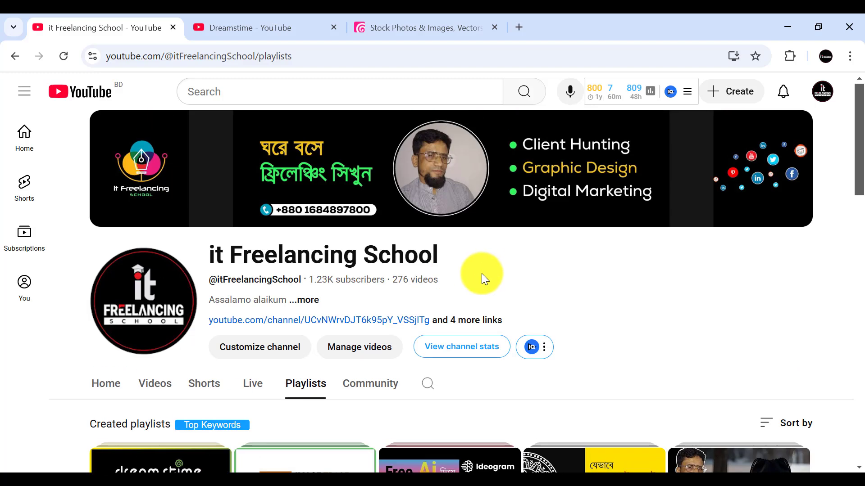
{"action": "scroll", "coordinate": [482, 279], "scroll_direction": "down", "scroll_amount": 3}
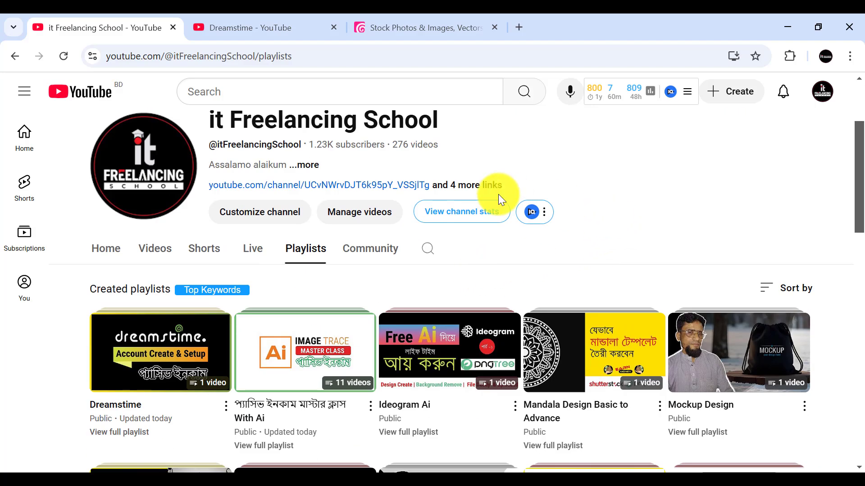
{"action": "scroll", "coordinate": [495, 189], "scroll_direction": "up", "scroll_amount": 3}
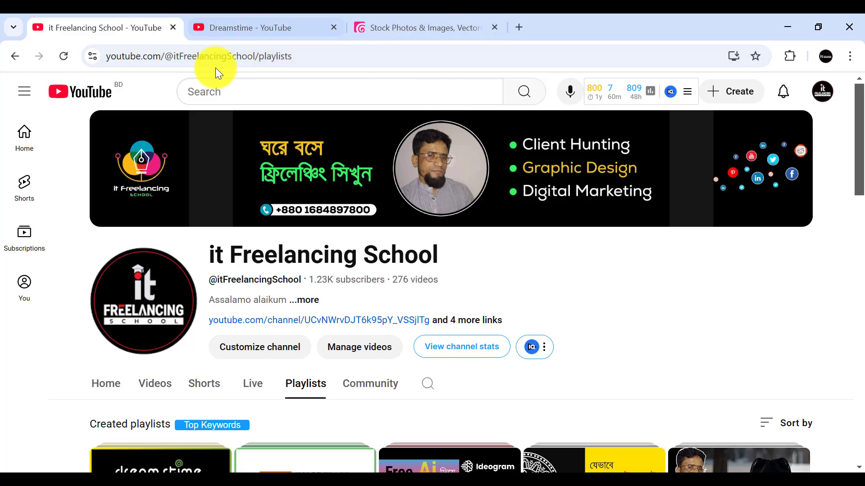
{"action": "scroll", "coordinate": [160, 198], "scroll_direction": "down", "scroll_amount": 5}
{"action": "scroll", "coordinate": [163, 214], "scroll_direction": "up", "scroll_amount": 1}
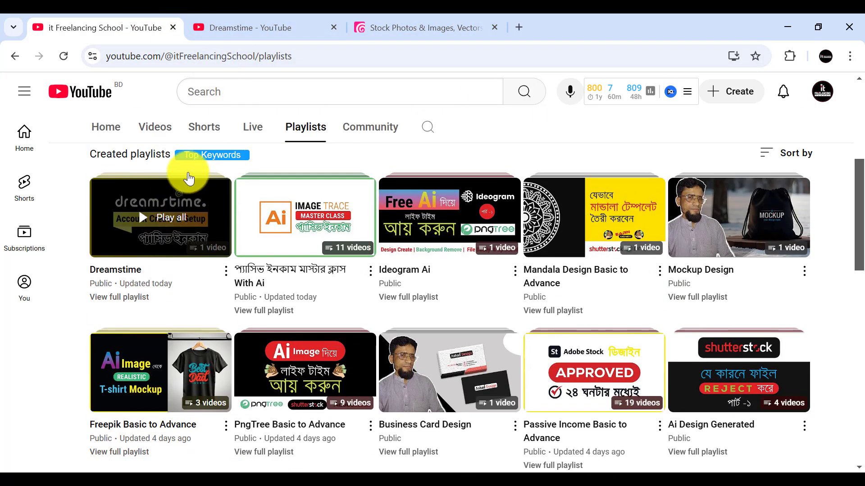
{"action": "scroll", "coordinate": [257, 170], "scroll_direction": "up", "scroll_amount": 3}
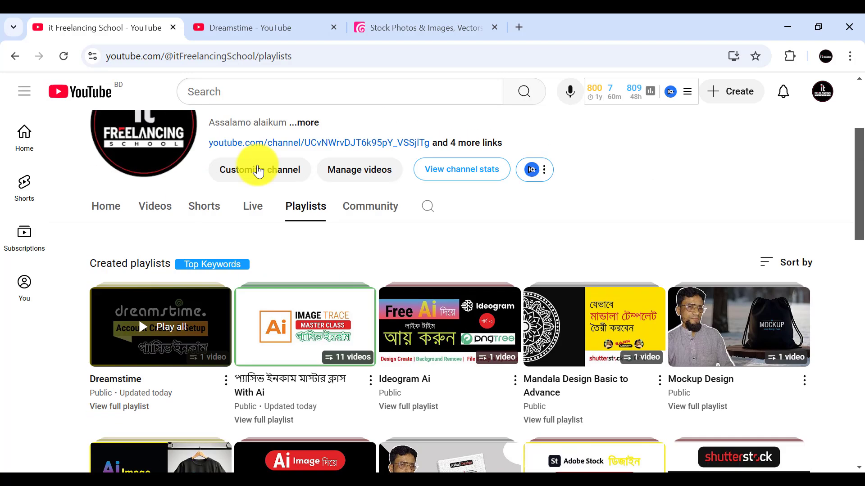
{"action": "left_click", "coordinate": [269, 28]}
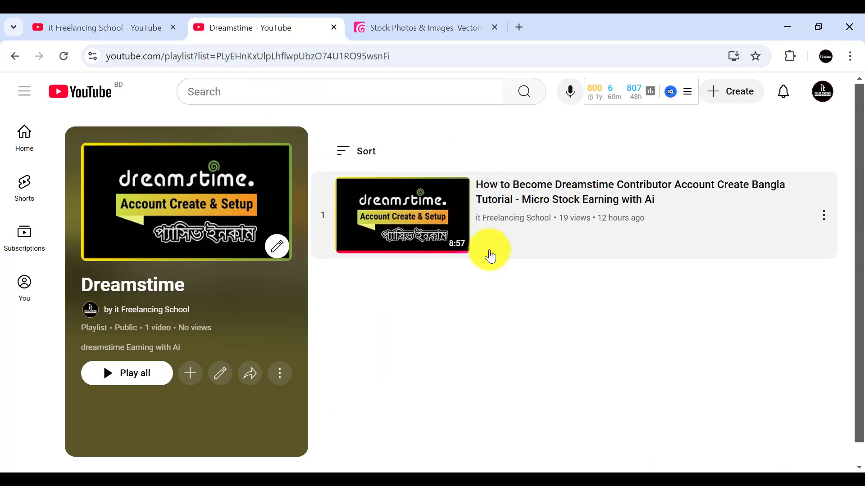
Step: Switch to the Dreamstime website, reload its home page and open the account dashboard
{"action": "left_click", "coordinate": [398, 28]}
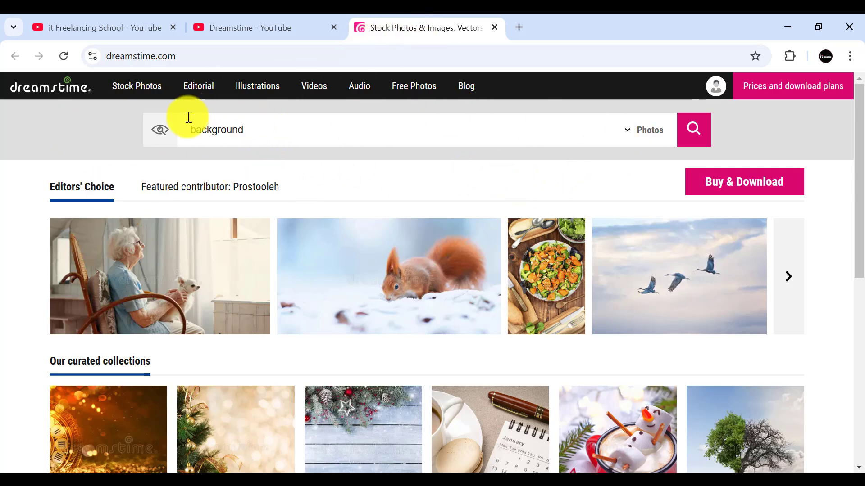
{"action": "left_click", "coordinate": [55, 91]}
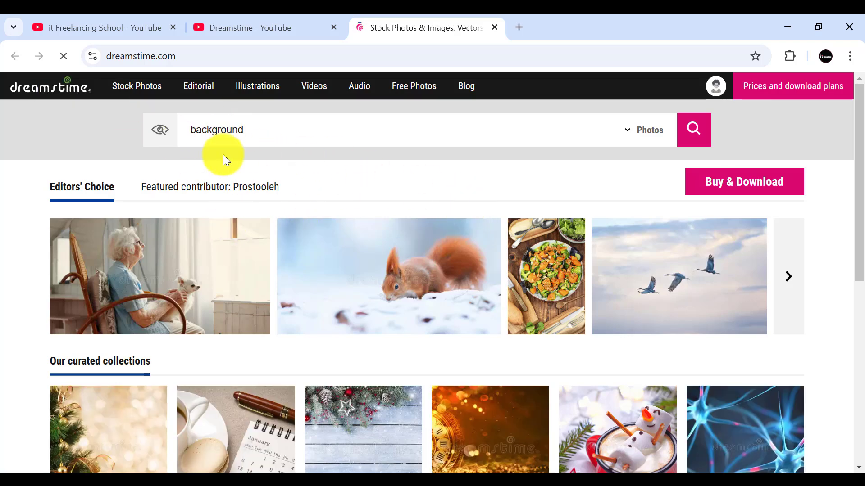
{"action": "left_click", "coordinate": [717, 90]}
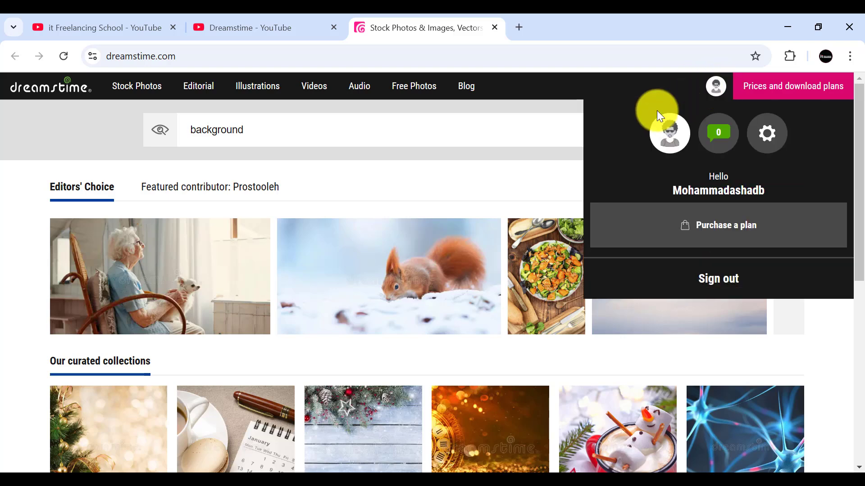
{"action": "left_click", "coordinate": [767, 135]}
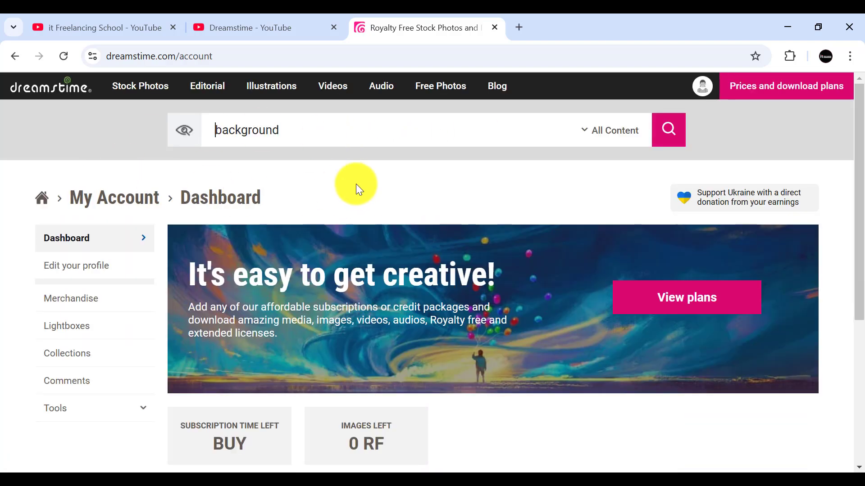
Step: Look over the account dashboard and open the profile for editing
{"action": "scroll", "coordinate": [357, 179], "scroll_direction": "down", "scroll_amount": 2}
{"action": "scroll", "coordinate": [357, 177], "scroll_direction": "up", "scroll_amount": 1}
{"action": "scroll", "coordinate": [361, 176], "scroll_direction": "down", "scroll_amount": 1}
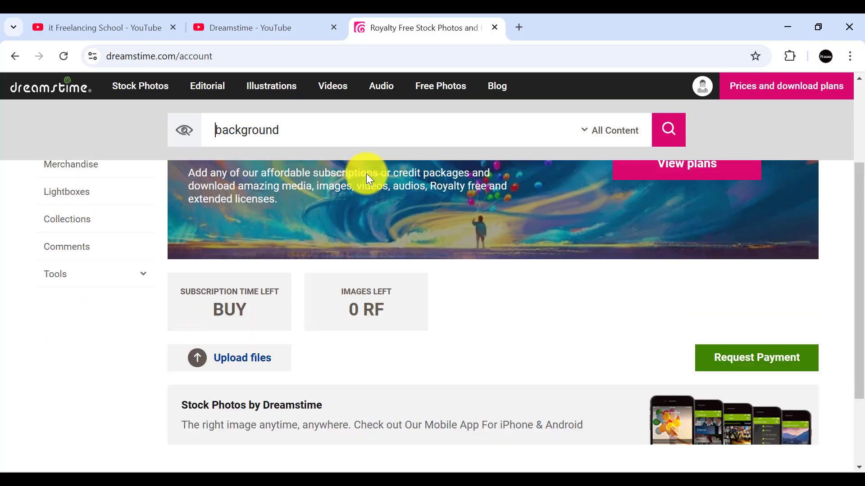
{"action": "scroll", "coordinate": [366, 174], "scroll_direction": "up", "scroll_amount": 2}
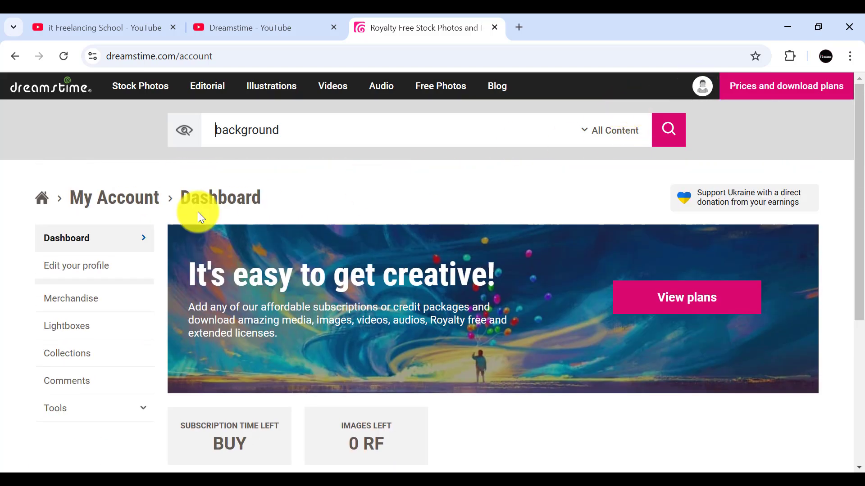
{"action": "left_click", "coordinate": [84, 270]}
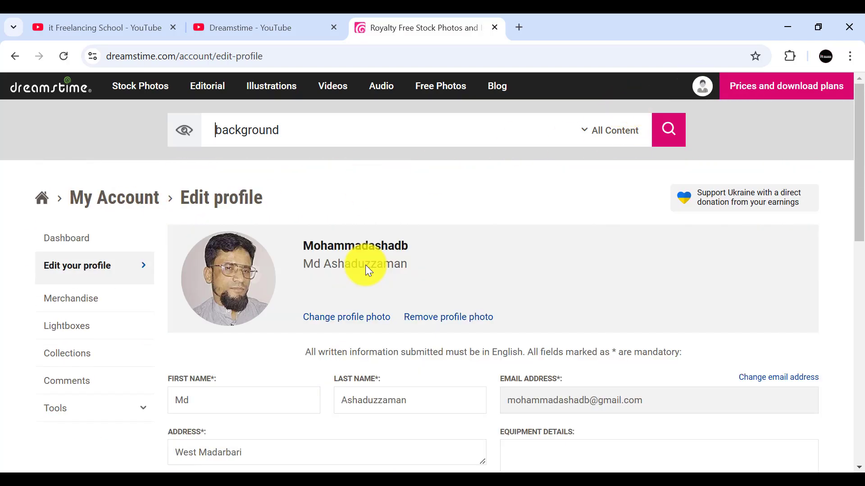
Step: Examine the profile form's personal details, company, bio and social link fields
{"action": "scroll", "coordinate": [531, 285], "scroll_direction": "down", "scroll_amount": 4}
{"action": "scroll", "coordinate": [338, 284], "scroll_direction": "down", "scroll_amount": 5}
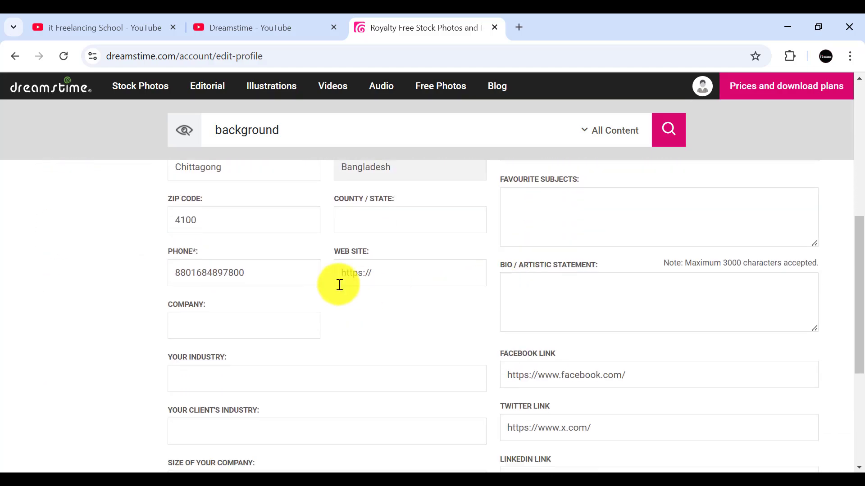
{"action": "scroll", "coordinate": [334, 282], "scroll_direction": "up", "scroll_amount": 8}
{"action": "scroll", "coordinate": [334, 279], "scroll_direction": "up", "scroll_amount": 2}
{"action": "scroll", "coordinate": [282, 301], "scroll_direction": "down", "scroll_amount": 3}
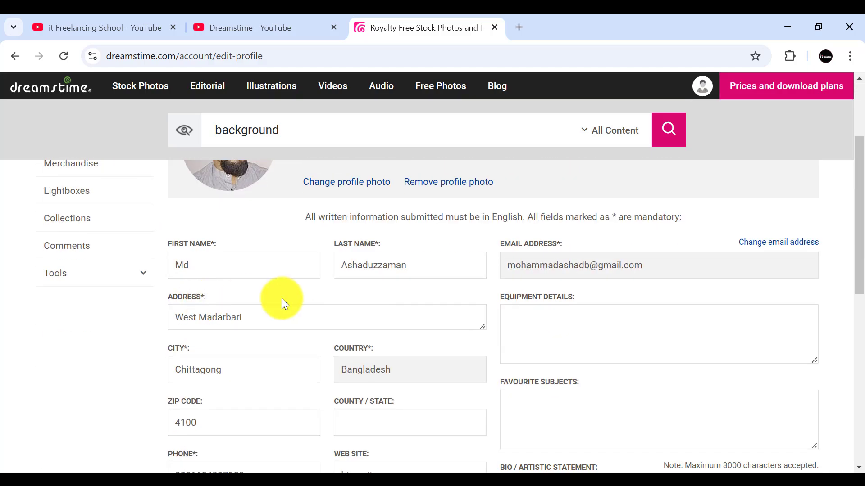
{"action": "scroll", "coordinate": [329, 320], "scroll_direction": "down", "scroll_amount": 8}
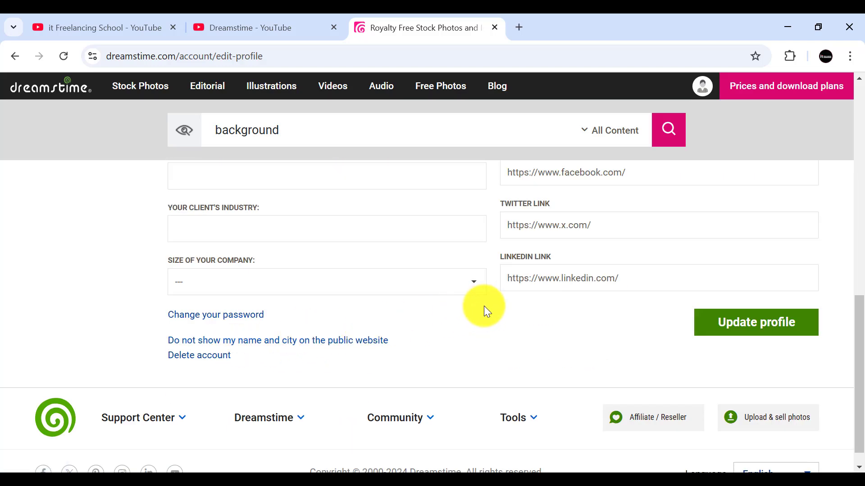
{"action": "scroll", "coordinate": [477, 307], "scroll_direction": "up", "scroll_amount": 5}
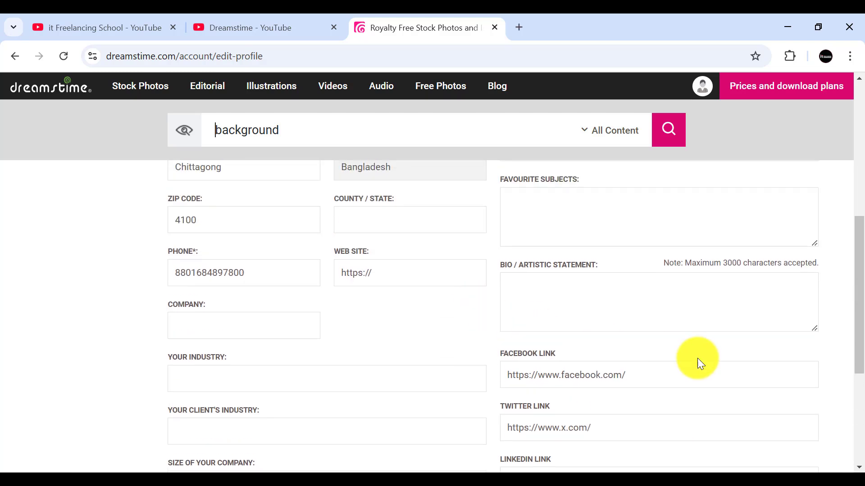
{"action": "scroll", "coordinate": [702, 356], "scroll_direction": "down", "scroll_amount": 2}
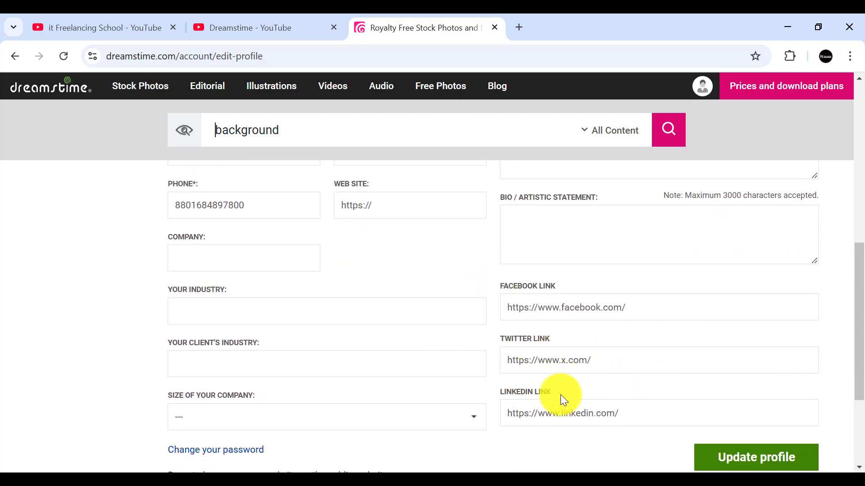
{"action": "scroll", "coordinate": [577, 388], "scroll_direction": "up", "scroll_amount": 4}
{"action": "scroll", "coordinate": [630, 398], "scroll_direction": "up", "scroll_amount": 8}
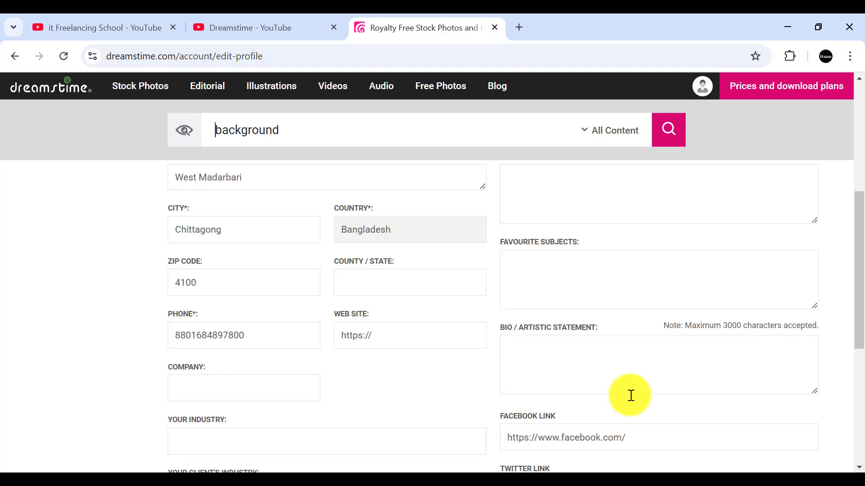
{"action": "scroll", "coordinate": [625, 375], "scroll_direction": "down", "scroll_amount": 8}
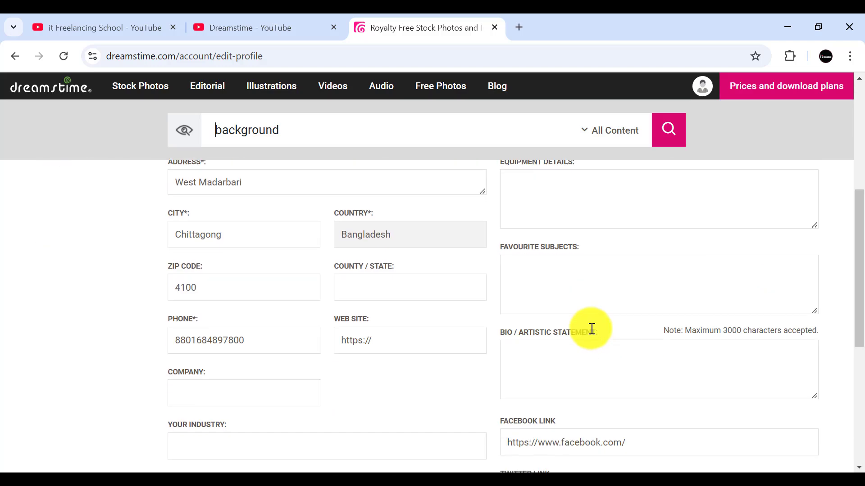
Step: Enter "I am a Professional Graphic Designer." as the bio / artistic statement and review the remaining profile fields
{"action": "left_click", "coordinate": [551, 359]}
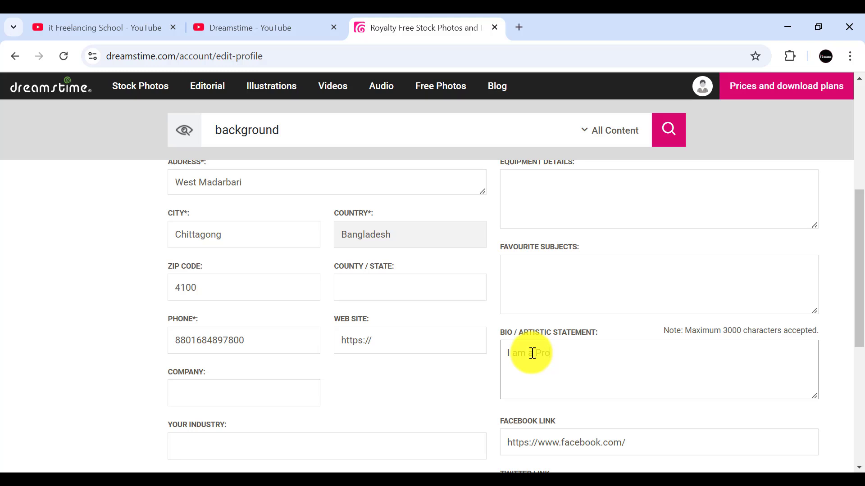
{"action": "type", "text": "Professional Graphic Designer."}
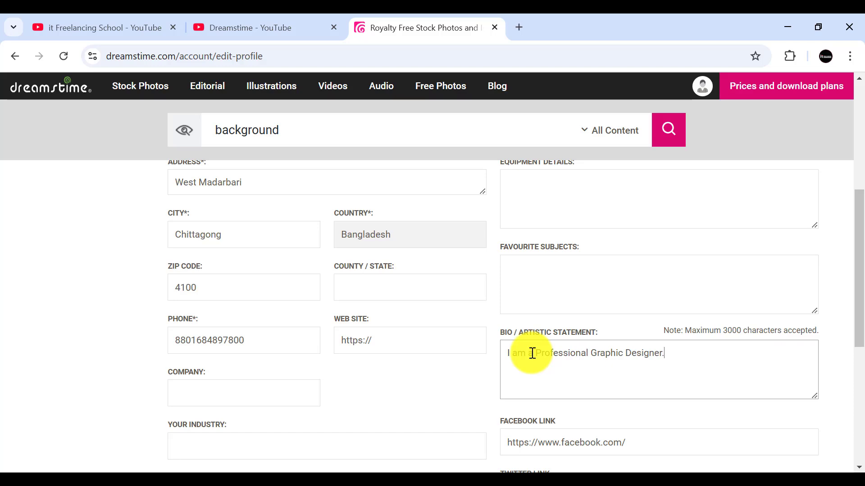
{"action": "scroll", "coordinate": [493, 322], "scroll_direction": "down", "scroll_amount": 3}
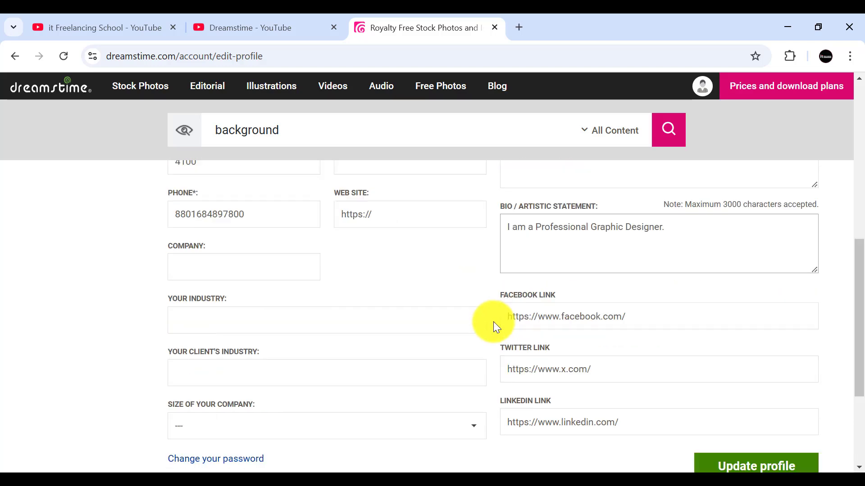
{"action": "scroll", "coordinate": [493, 322], "scroll_direction": "up", "scroll_amount": 3}
{"action": "scroll", "coordinate": [493, 318], "scroll_direction": "down", "scroll_amount": 4}
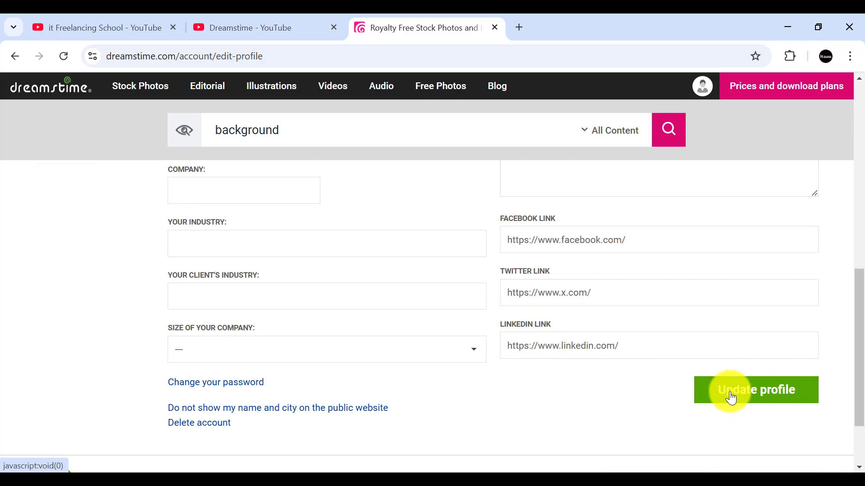
{"action": "scroll", "coordinate": [347, 194], "scroll_direction": "up", "scroll_amount": 10}
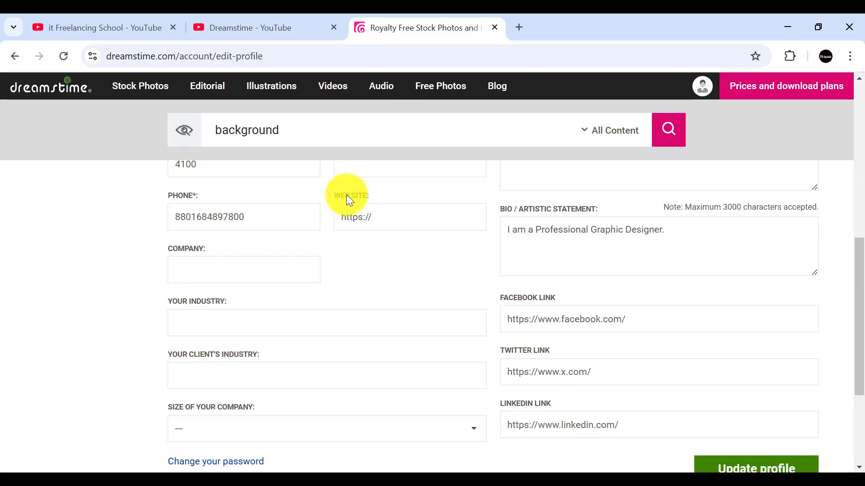
Step: Review the remaining profile fields and return to the account dashboard
{"action": "scroll", "coordinate": [604, 256], "scroll_direction": "down", "scroll_amount": 6}
{"action": "scroll", "coordinate": [606, 258], "scroll_direction": "down", "scroll_amount": 6}
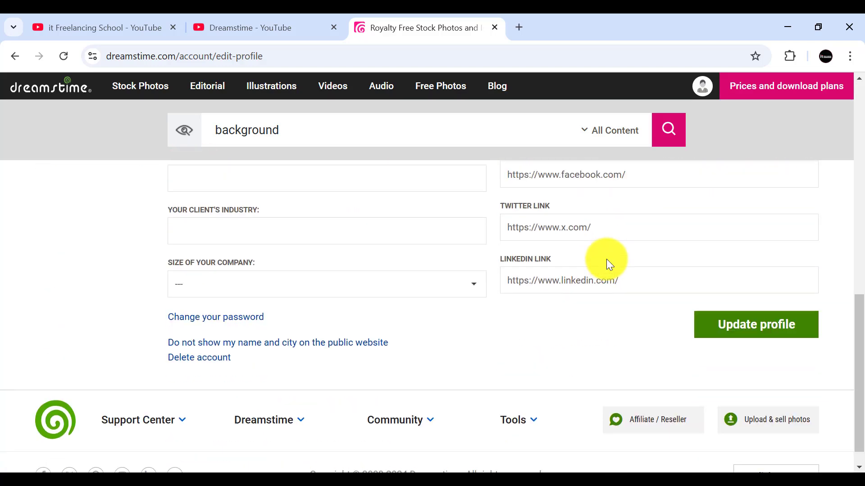
{"action": "scroll", "coordinate": [607, 260], "scroll_direction": "up", "scroll_amount": 12}
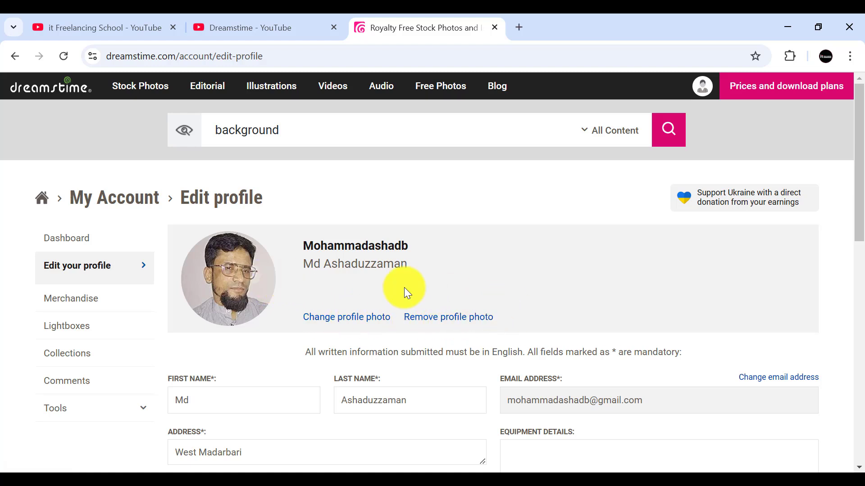
{"action": "left_click", "coordinate": [703, 93]}
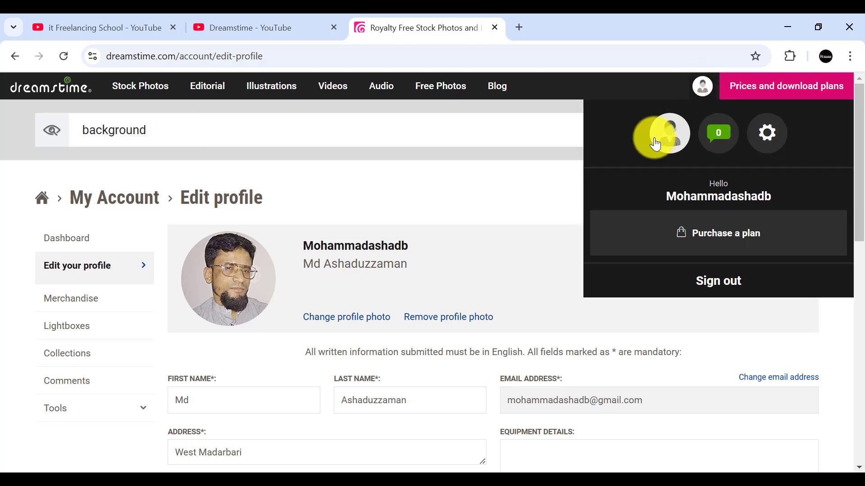
{"action": "left_click", "coordinate": [765, 135]}
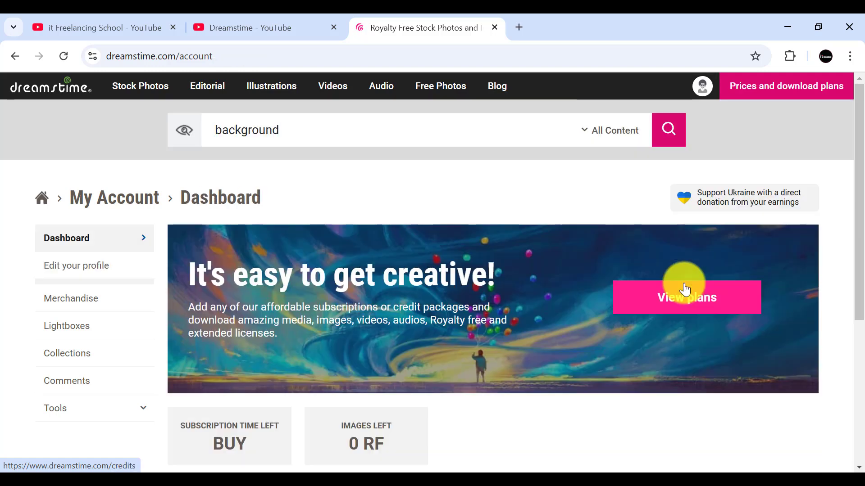
Step: Look over the dashboard's subscription, file upload and payment sections, and open the page for uploading and selling photos
{"action": "scroll", "coordinate": [148, 212], "scroll_direction": "down", "scroll_amount": 3}
{"action": "scroll", "coordinate": [151, 216], "scroll_direction": "up", "scroll_amount": 3}
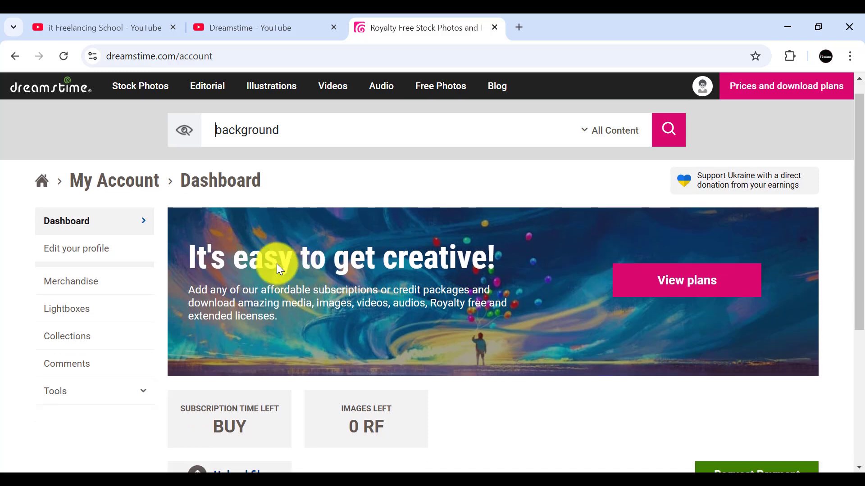
{"action": "scroll", "coordinate": [277, 264], "scroll_direction": "down", "scroll_amount": 5}
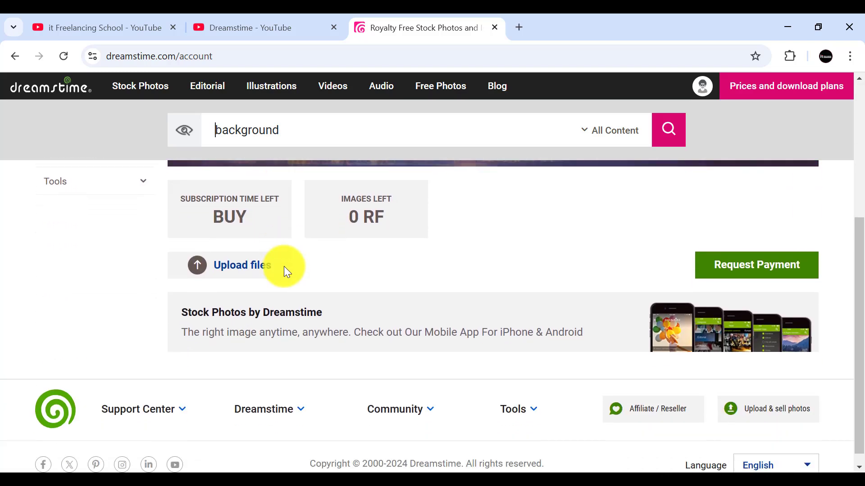
{"action": "scroll", "coordinate": [284, 266], "scroll_direction": "up", "scroll_amount": 4}
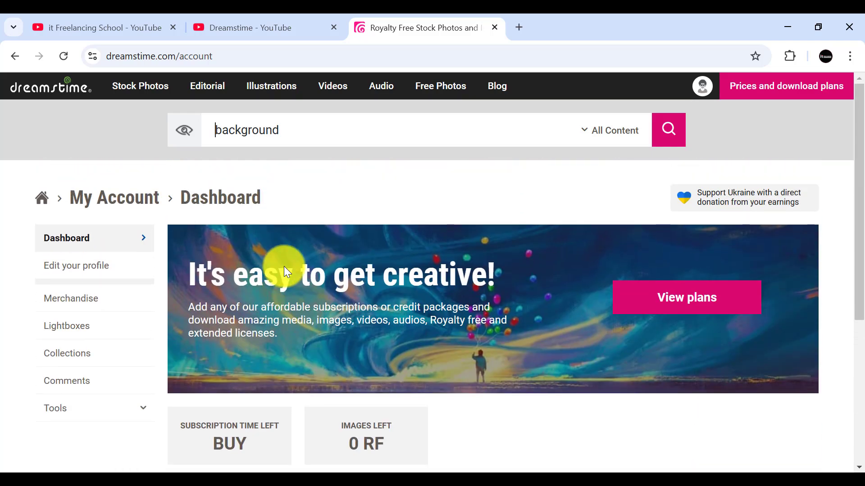
{"action": "scroll", "coordinate": [284, 266], "scroll_direction": "down", "scroll_amount": 5}
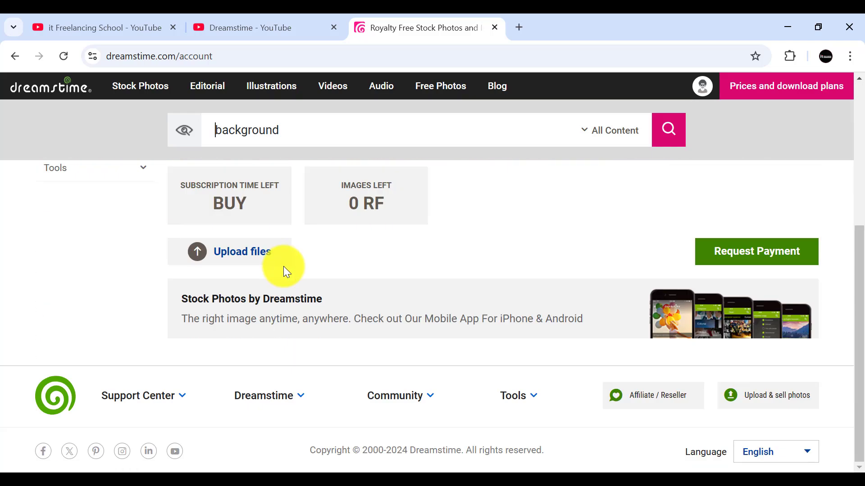
{"action": "scroll", "coordinate": [283, 266], "scroll_direction": "up", "scroll_amount": 4}
{"action": "scroll", "coordinate": [284, 266], "scroll_direction": "down", "scroll_amount": 4}
{"action": "scroll", "coordinate": [283, 267], "scroll_direction": "up", "scroll_amount": 5}
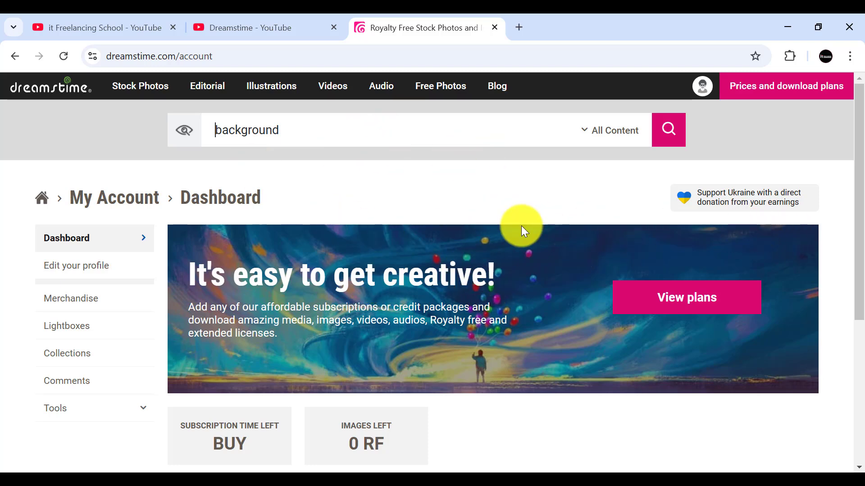
{"action": "scroll", "coordinate": [524, 231], "scroll_direction": "down", "scroll_amount": 3}
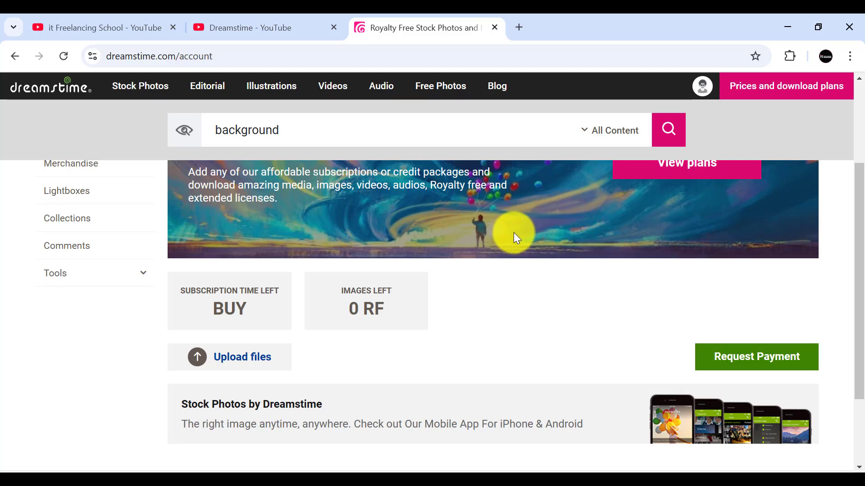
{"action": "scroll", "coordinate": [463, 265], "scroll_direction": "up", "scroll_amount": 3}
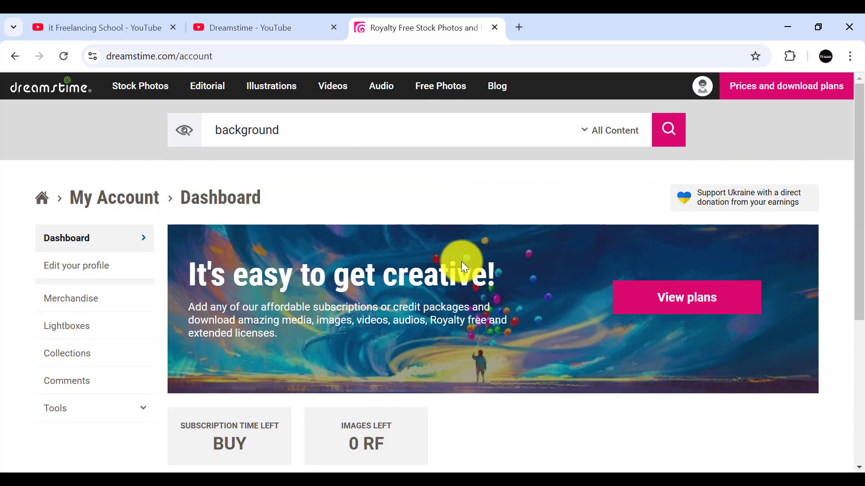
{"action": "scroll", "coordinate": [733, 366], "scroll_direction": "down", "scroll_amount": 5}
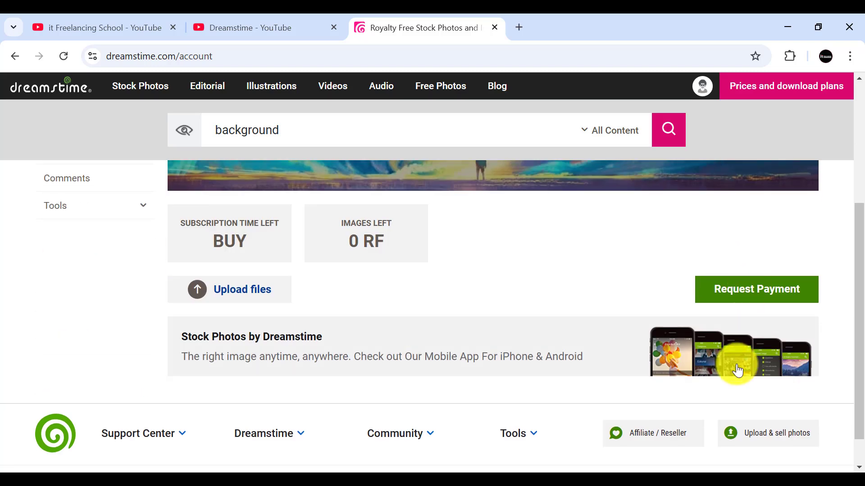
{"action": "scroll", "coordinate": [757, 396], "scroll_direction": "down", "scroll_amount": 1}
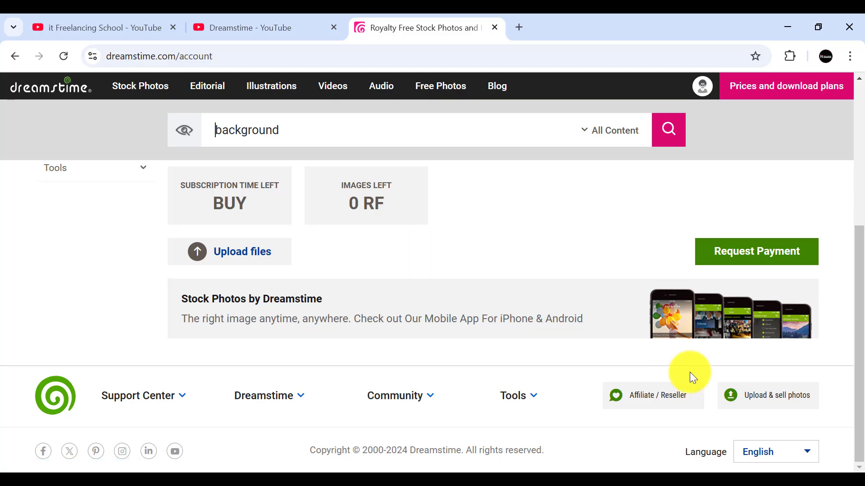
{"action": "left_click", "coordinate": [752, 399]}
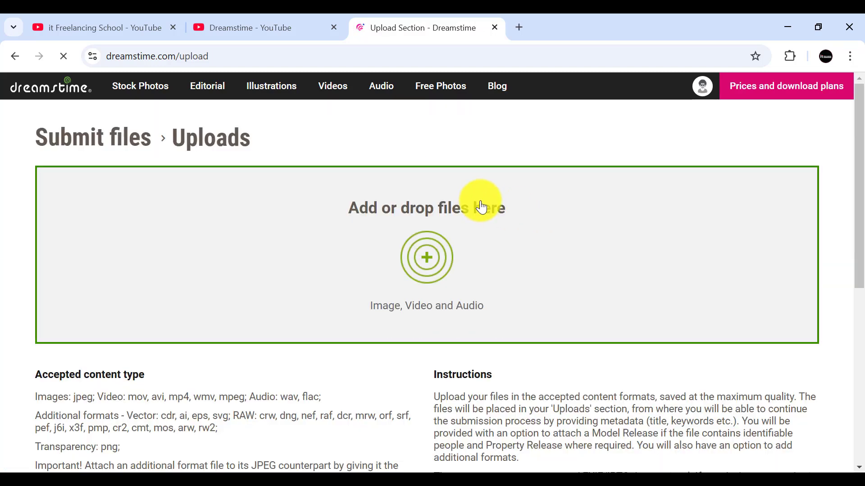
Step: Read the accepted content types, submission instructions and useful links on the upload page
{"action": "scroll", "coordinate": [480, 203], "scroll_direction": "down", "scroll_amount": 2}
{"action": "scroll", "coordinate": [482, 207], "scroll_direction": "up", "scroll_amount": 2}
{"action": "scroll", "coordinate": [603, 222], "scroll_direction": "down", "scroll_amount": 10}
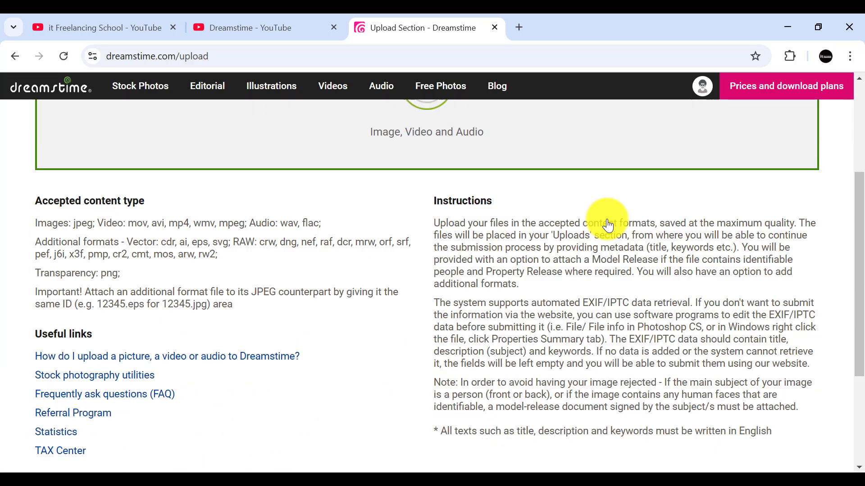
{"action": "scroll", "coordinate": [608, 224], "scroll_direction": "up", "scroll_amount": 2}
{"action": "scroll", "coordinate": [607, 219], "scroll_direction": "up", "scroll_amount": 6}
{"action": "scroll", "coordinate": [412, 200], "scroll_direction": "down", "scroll_amount": 4}
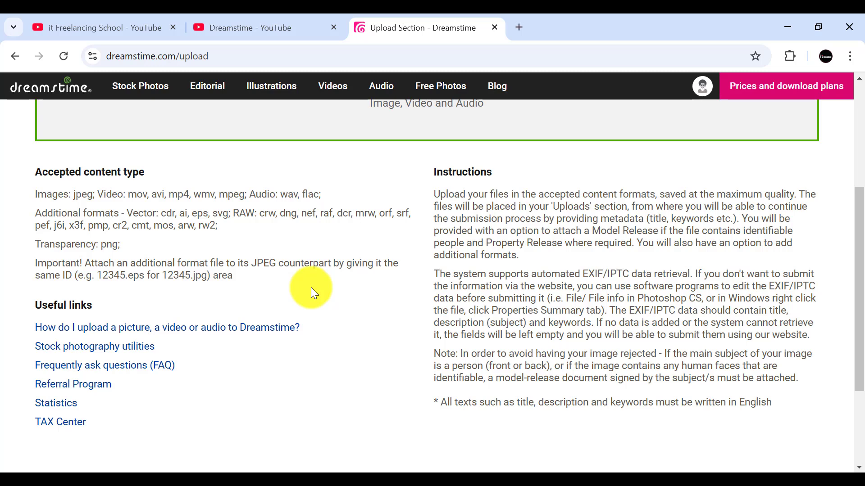
{"action": "scroll", "coordinate": [218, 292], "scroll_direction": "down", "scroll_amount": 1}
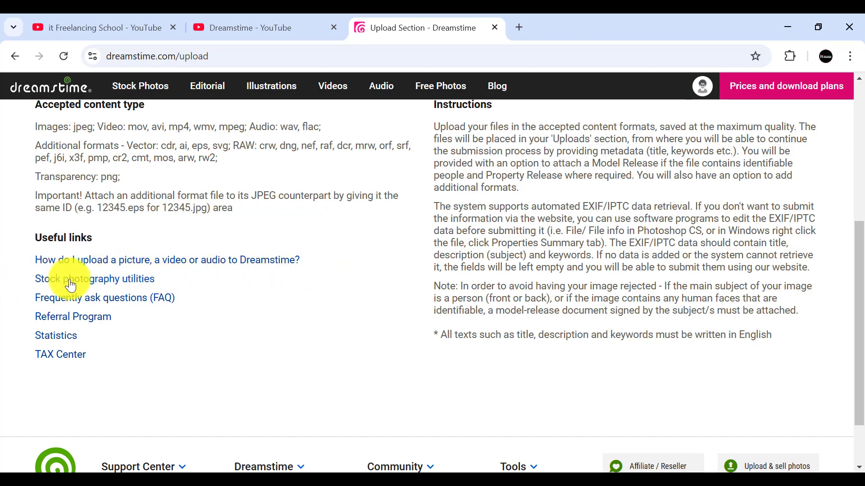
{"action": "scroll", "coordinate": [246, 309], "scroll_direction": "down", "scroll_amount": 2}
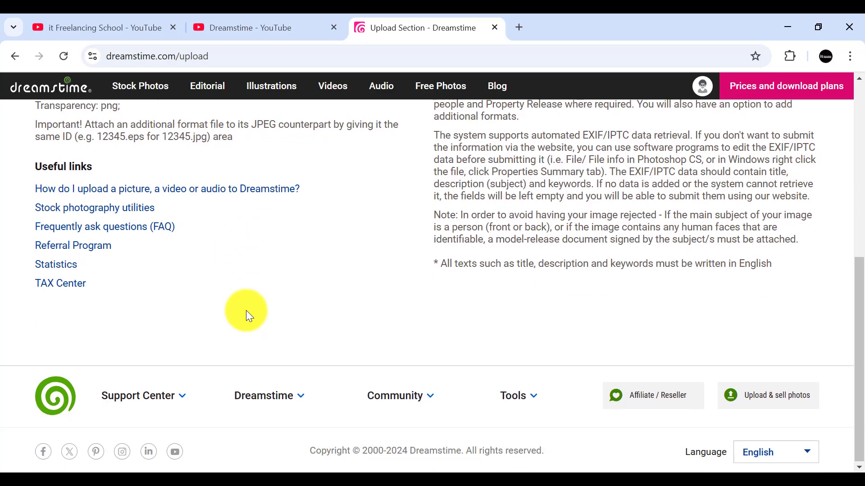
{"action": "scroll", "coordinate": [247, 311], "scroll_direction": "up", "scroll_amount": 5}
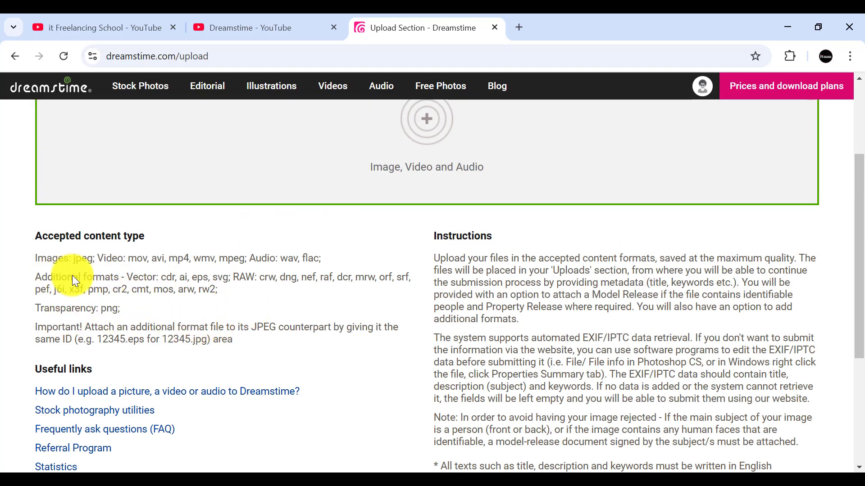
{"action": "scroll", "coordinate": [169, 278], "scroll_direction": "up", "scroll_amount": 1}
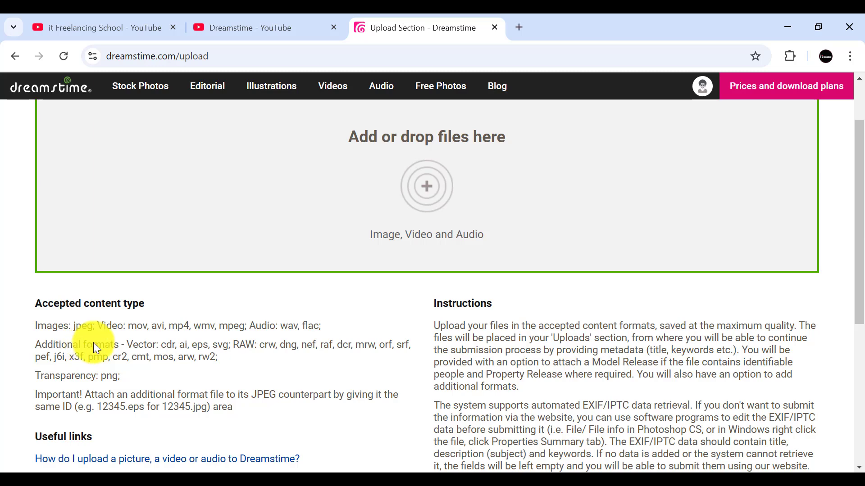
{"action": "scroll", "coordinate": [93, 342], "scroll_direction": "up", "scroll_amount": 2}
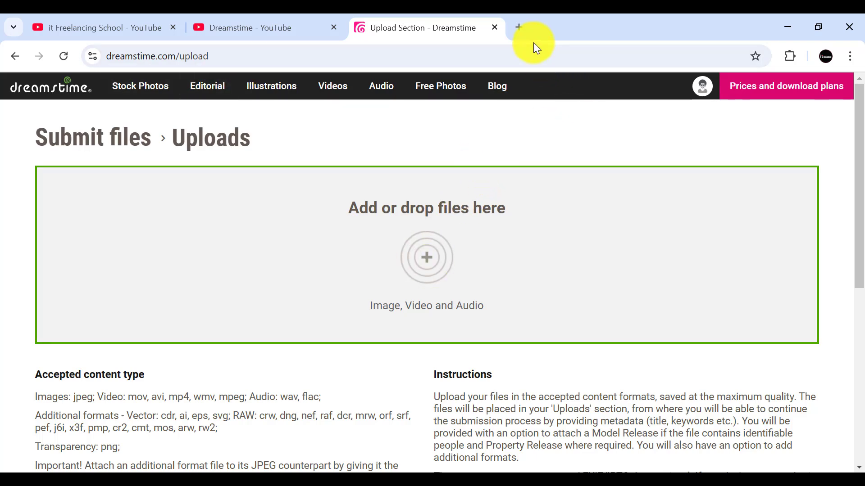
Step: Search Google in a new tab for "happy new year" and show the image results
{"action": "left_click", "coordinate": [519, 27]}
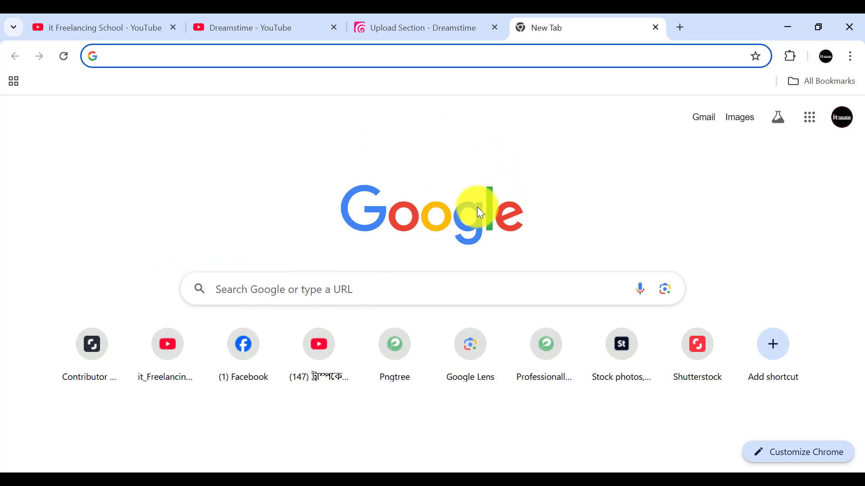
{"action": "left_click", "coordinate": [241, 288]}
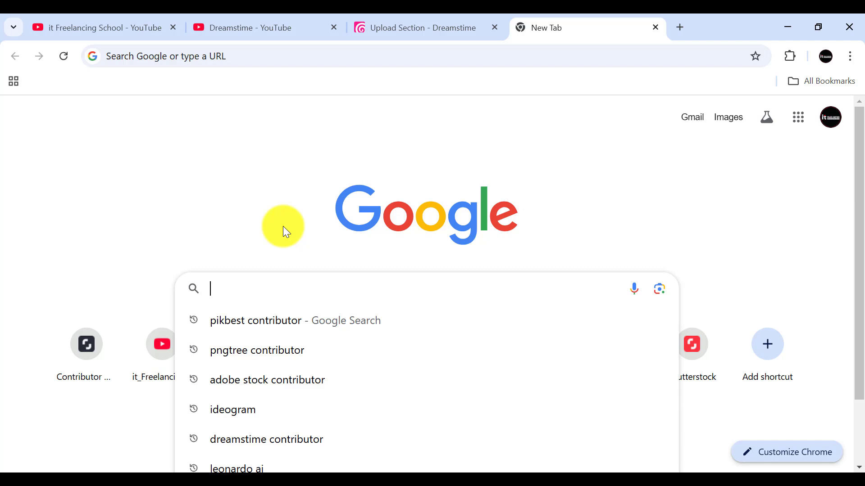
{"action": "type", "text": "ha"}
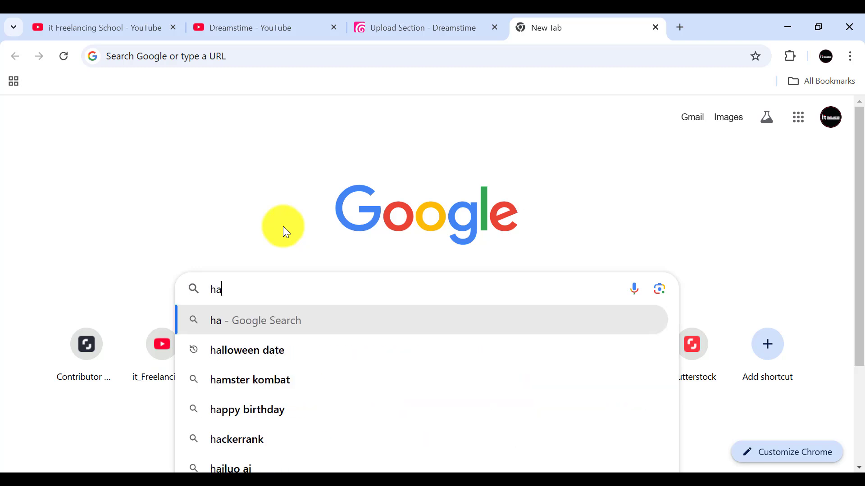
{"action": "type", "text": "ppy"}
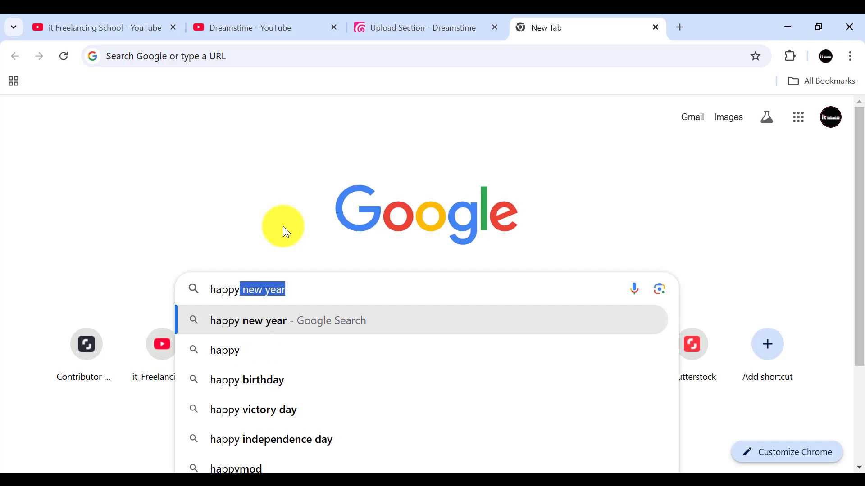
{"action": "key", "text": "Right"}
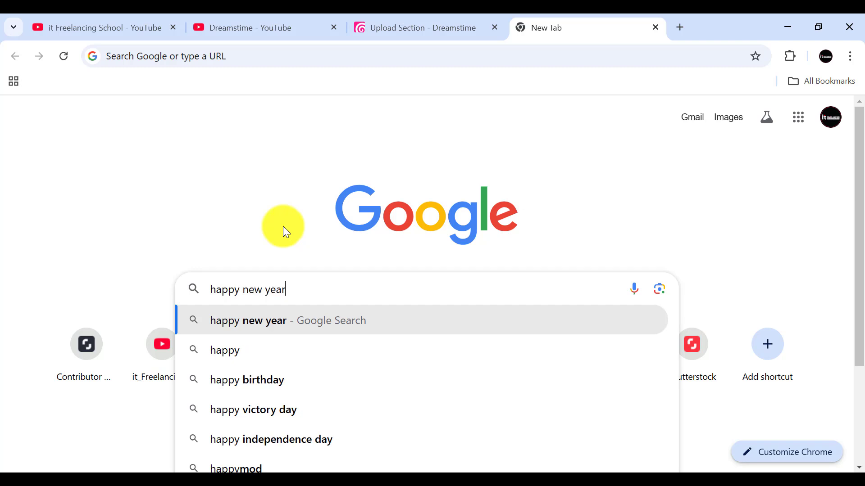
{"action": "key", "text": "Return"}
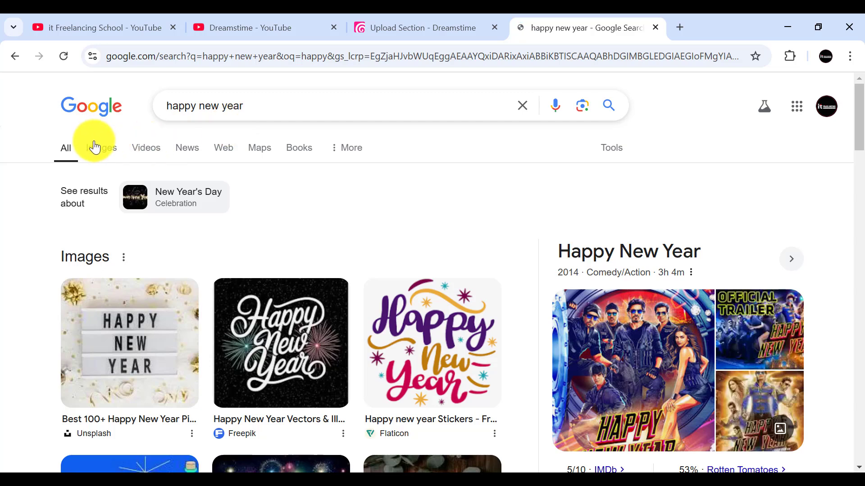
{"action": "left_click", "coordinate": [93, 147]}
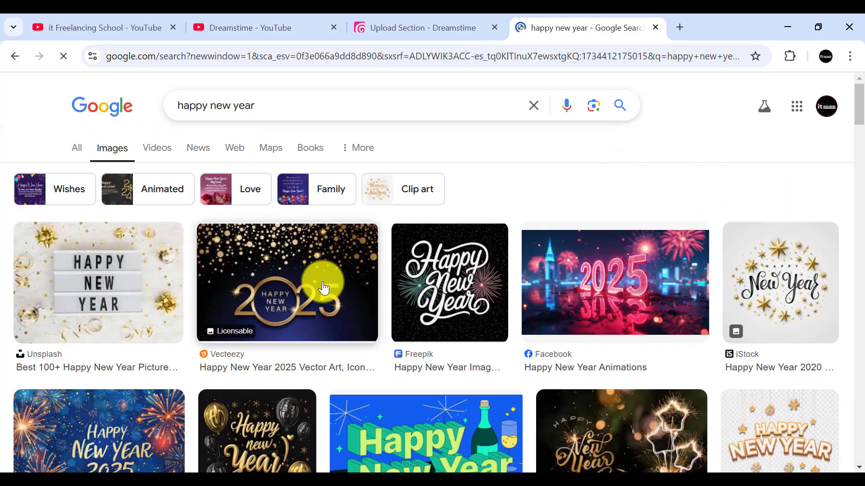
Step: Find the Adobe Stock "Happy New Year 2025" image with blue background and fireworks and open its preview
{"action": "scroll", "coordinate": [322, 285], "scroll_direction": "down", "scroll_amount": 2}
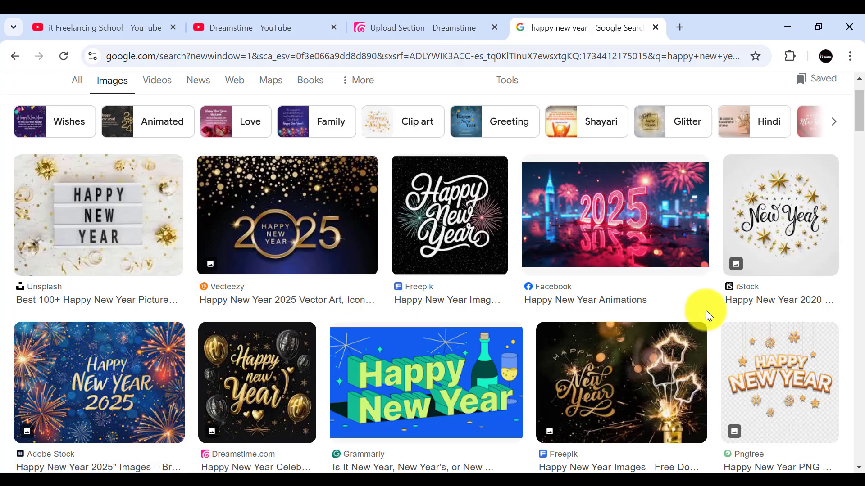
{"action": "scroll", "coordinate": [444, 225], "scroll_direction": "down", "scroll_amount": 3}
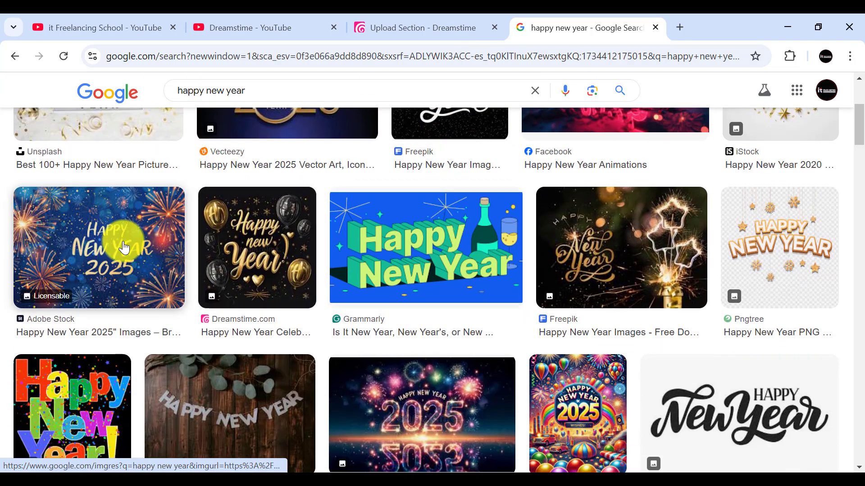
{"action": "left_click", "coordinate": [104, 242]}
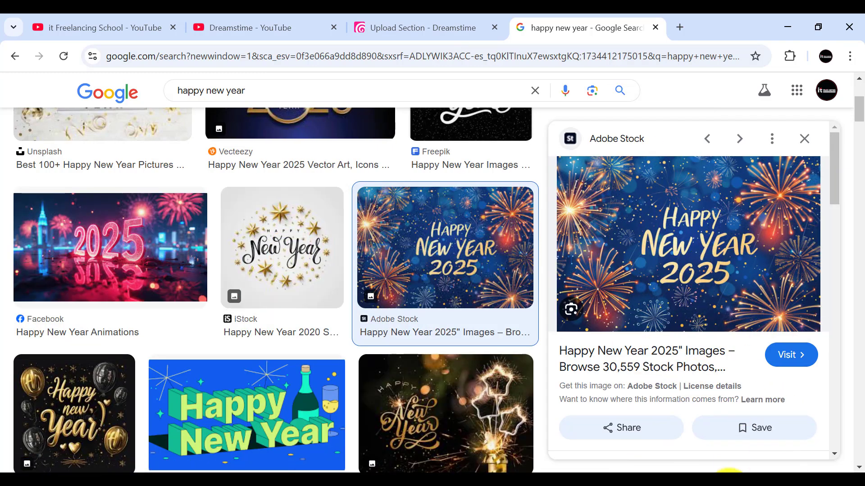
Step: Capture the previewed fireworks image with Lightshot and save it as the JPEG Screenshot_1.jpg in the Downloads folder
{"action": "left_click", "coordinate": [778, 480]}
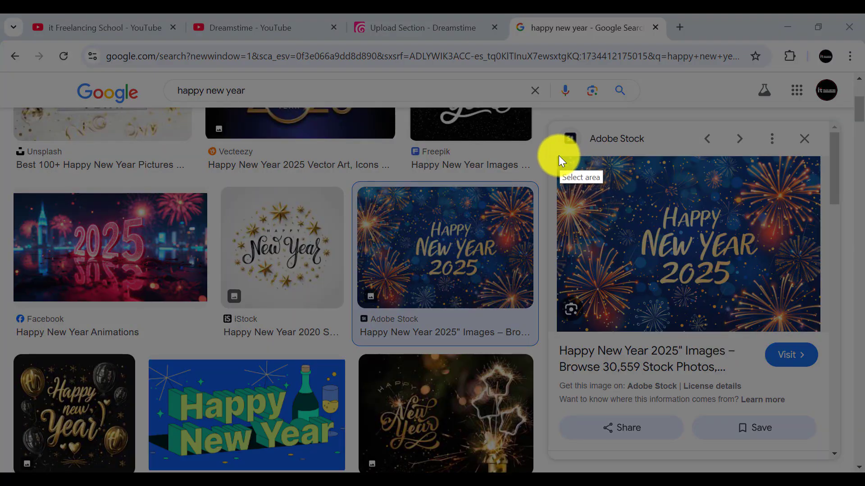
{"action": "left_click_drag", "start_coordinate": [557, 155], "coordinate": [822, 332]}
{"action": "right_click", "coordinate": [701, 230]}
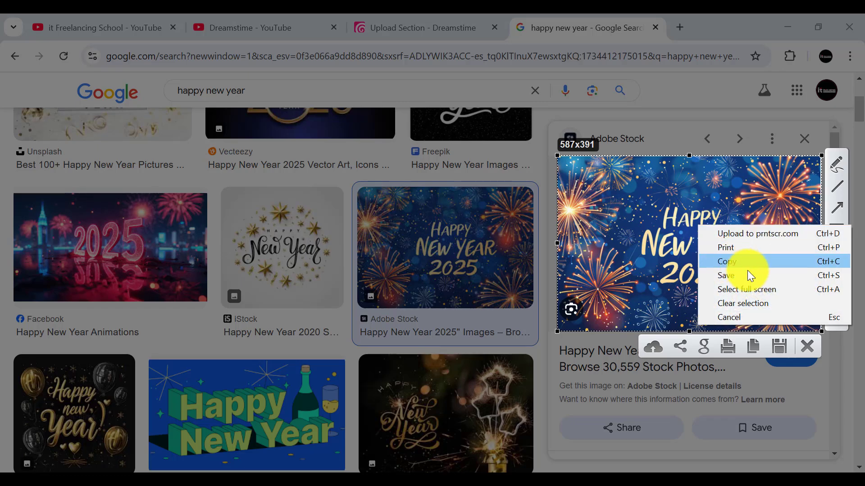
{"action": "left_click", "coordinate": [726, 274]}
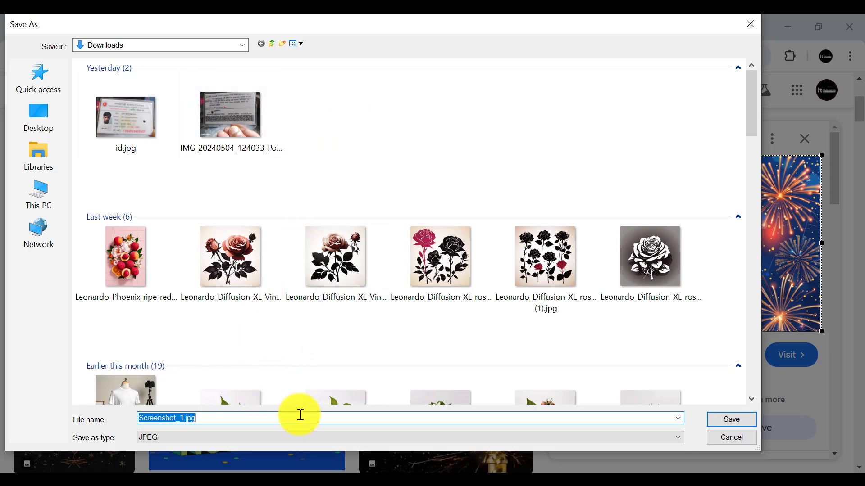
{"action": "left_click", "coordinate": [728, 420]}
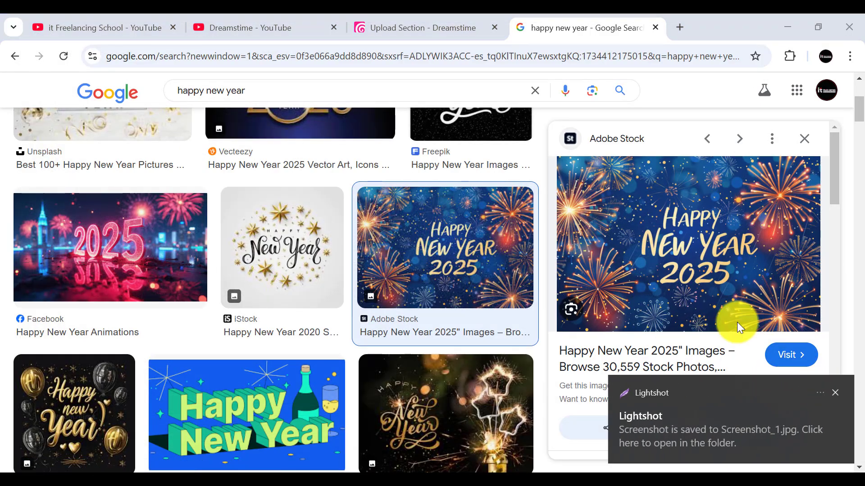
Step: Close the Google image results tab and the Dreamstime YouTube playlist tab
{"action": "left_click", "coordinate": [654, 27]}
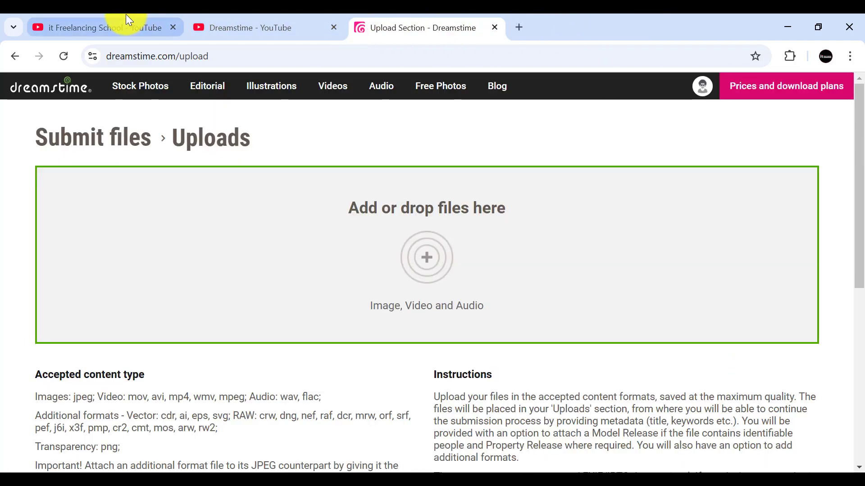
{"action": "left_click", "coordinate": [128, 26]}
{"action": "left_click", "coordinate": [252, 27]}
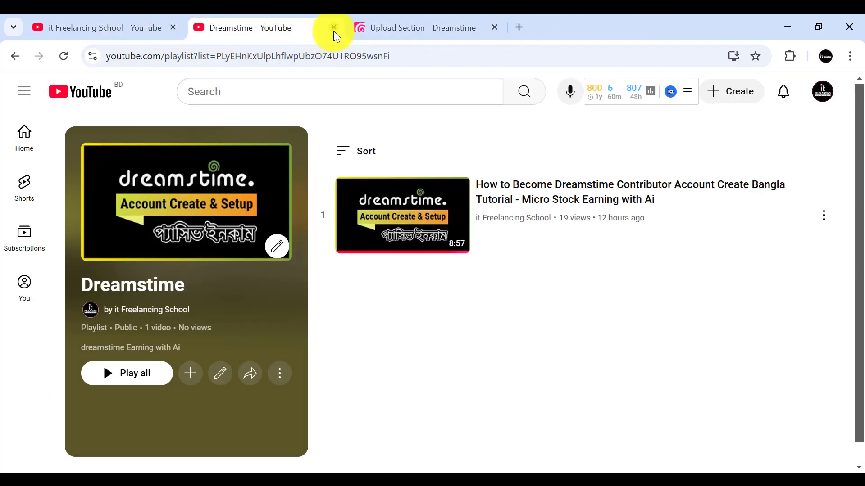
{"action": "left_click", "coordinate": [333, 27]}
Step: Search Google in a new tab for "chat gpt", open the chatgpt.com result and close the search results tab
{"action": "left_click", "coordinate": [357, 26]}
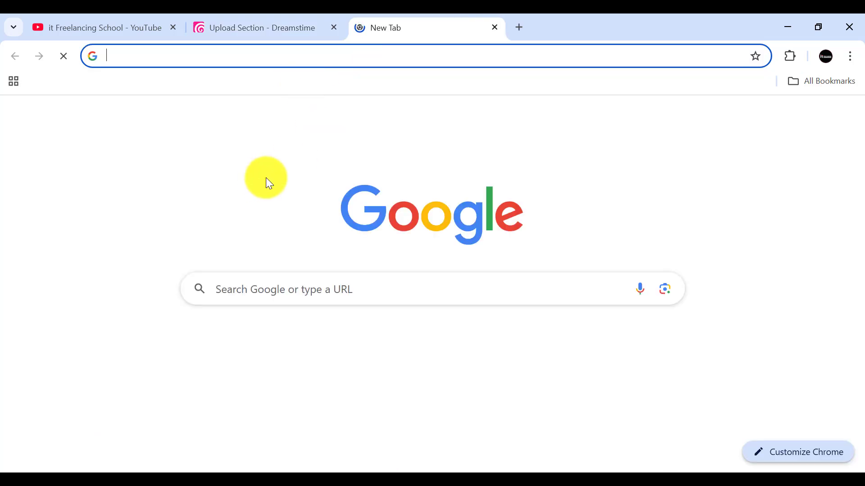
{"action": "left_click", "coordinate": [243, 275]}
{"action": "type", "text": "d"}
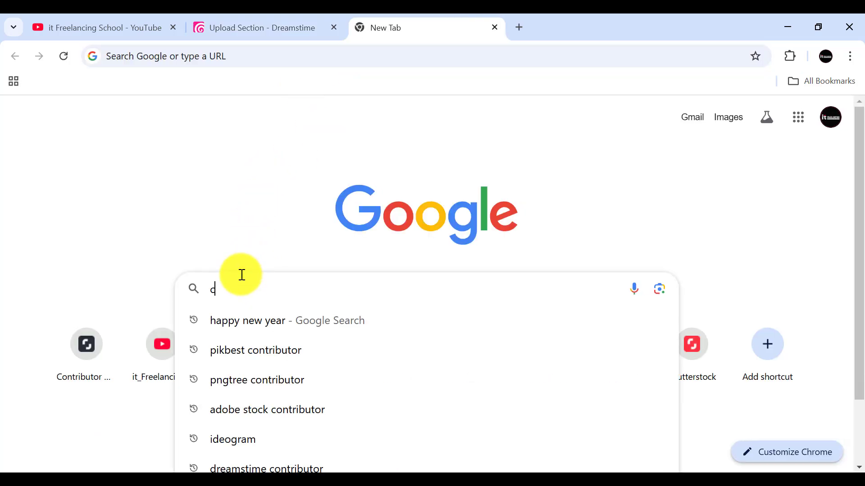
{"action": "type", "text": "hat"}
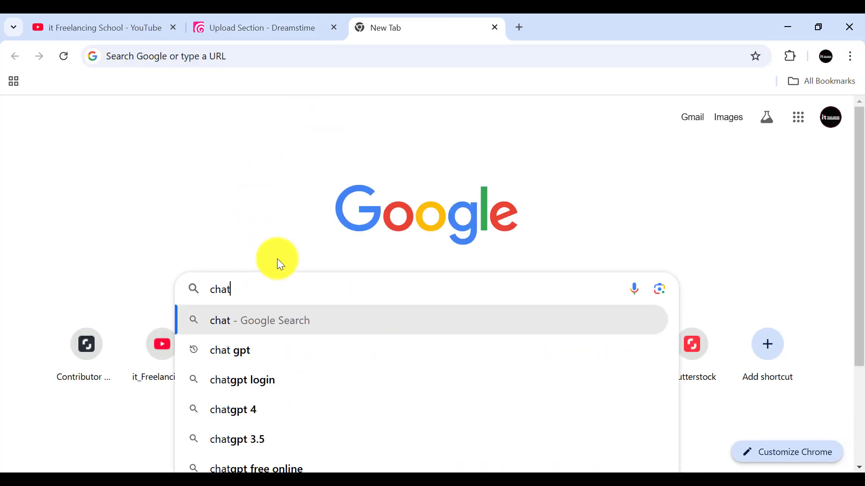
{"action": "left_click", "coordinate": [248, 352]}
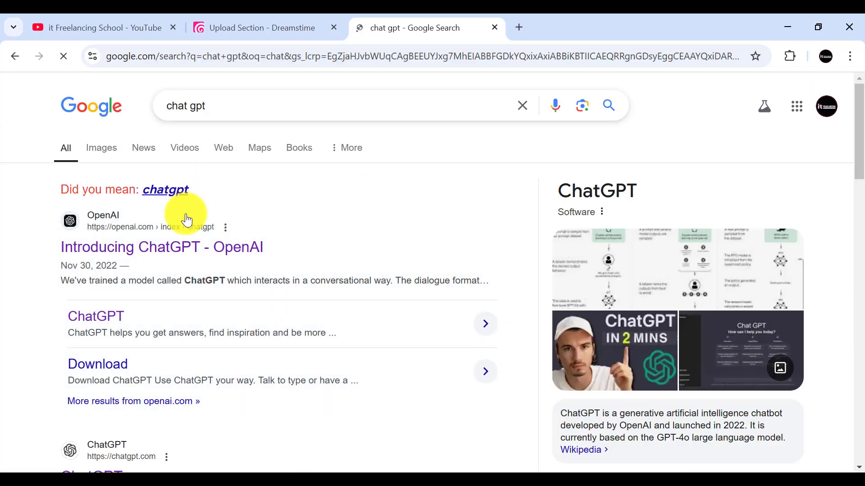
{"action": "scroll", "coordinate": [177, 255], "scroll_direction": "down", "scroll_amount": 4}
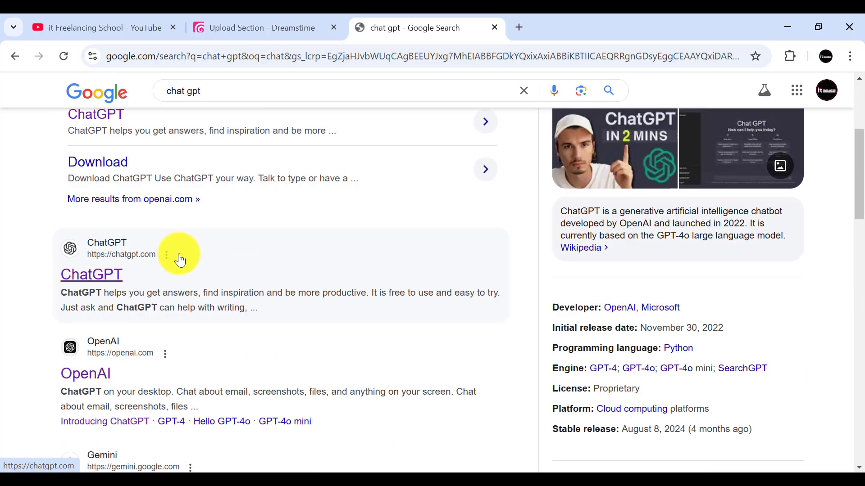
{"action": "left_click", "coordinate": [92, 273]}
{"action": "left_click", "coordinate": [444, 36]}
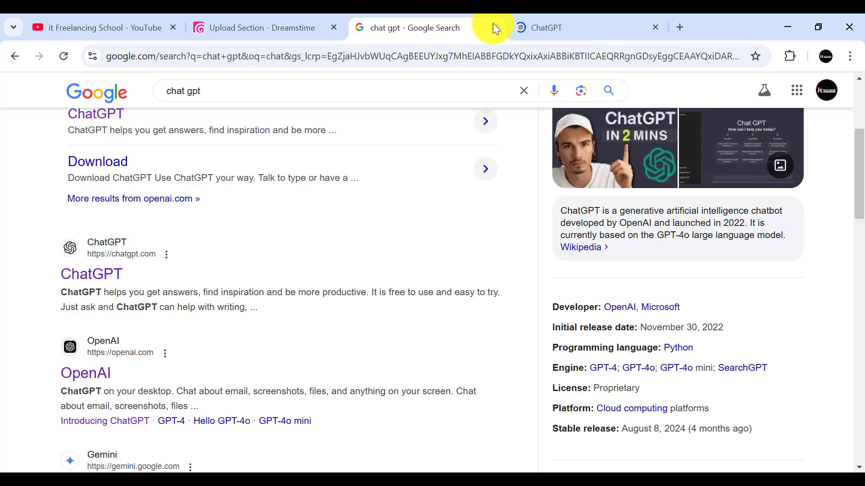
{"action": "left_click", "coordinate": [495, 27]}
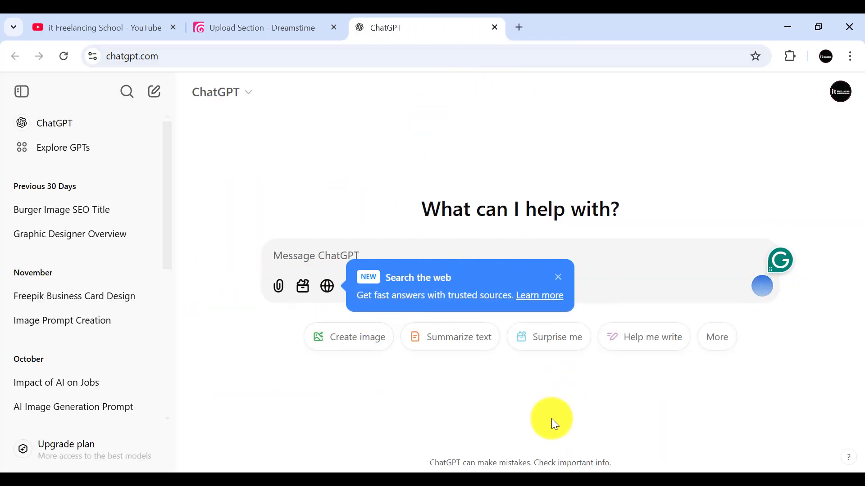
{"action": "left_click", "coordinate": [369, 480]}
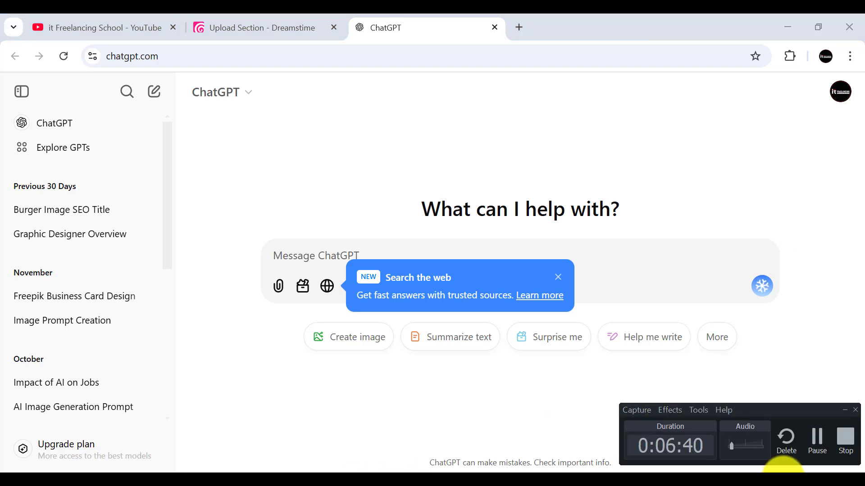
{"action": "left_click", "coordinate": [812, 450]}
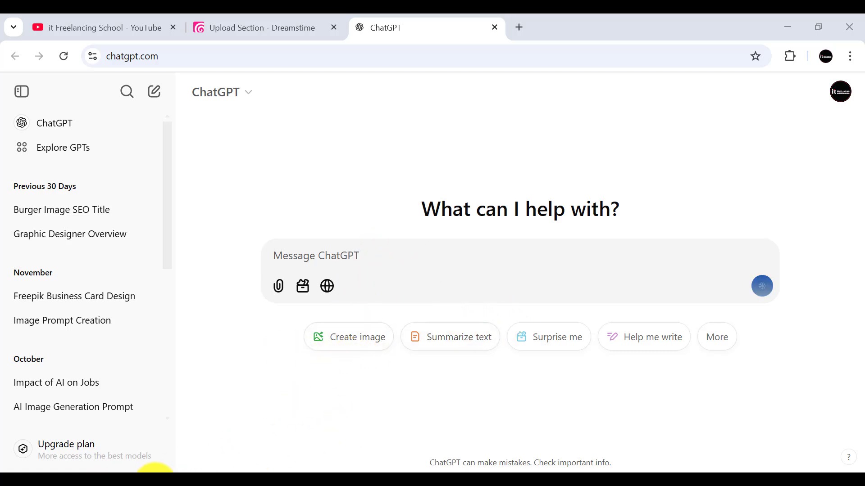
{"action": "left_click", "coordinate": [271, 24]}
{"action": "left_click", "coordinate": [387, 27]}
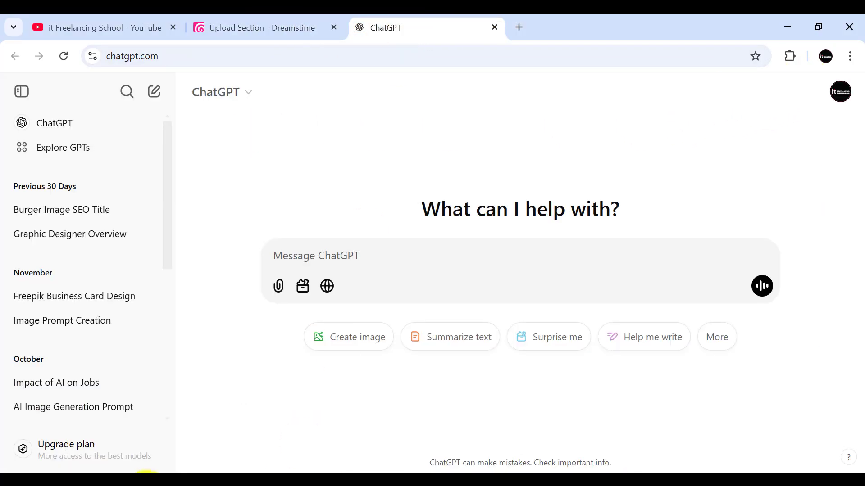
Step: Copy Screenshot_1.jpg from the Downloads folder and attach it to a new ChatGPT message
{"action": "key", "text": "super+e"}
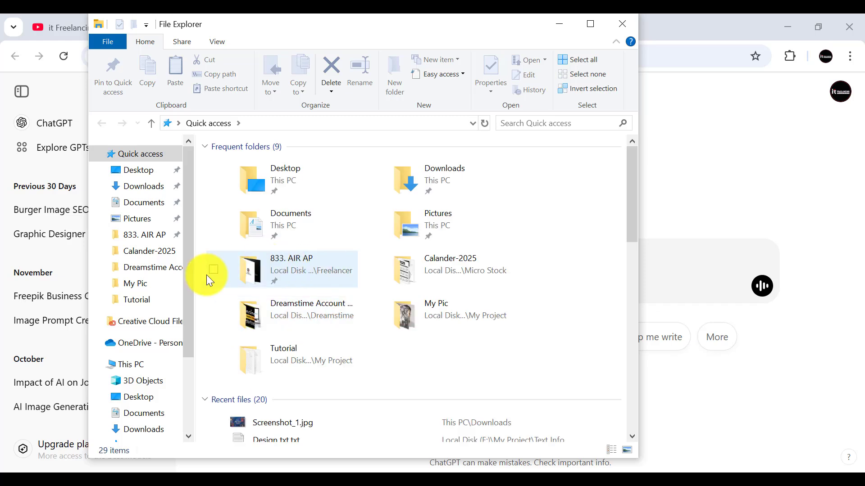
{"action": "left_click", "coordinate": [143, 432]}
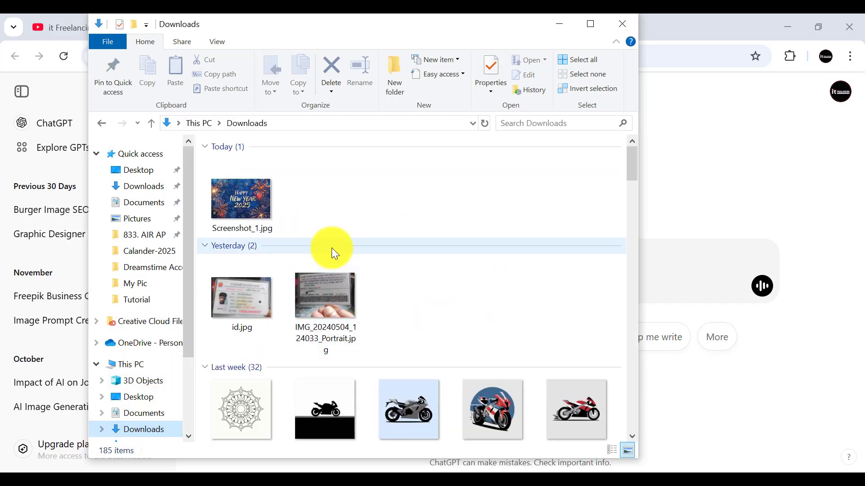
{"action": "left_click", "coordinate": [262, 203]}
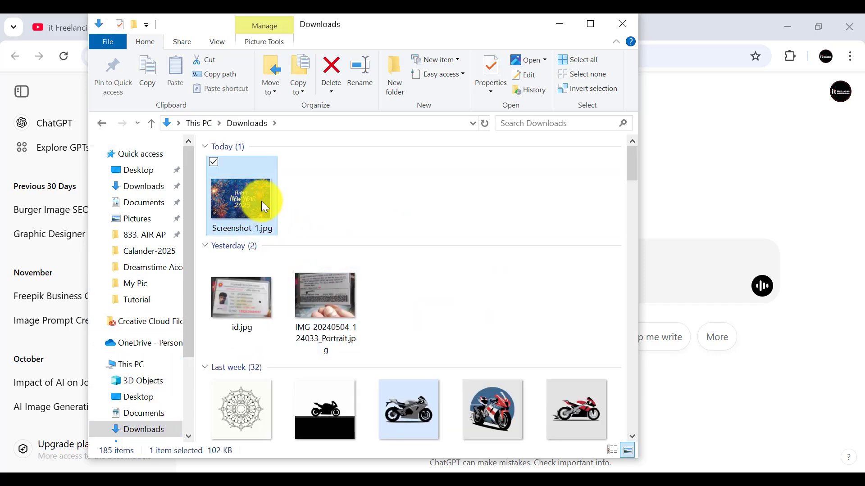
{"action": "left_click", "coordinate": [553, 26]}
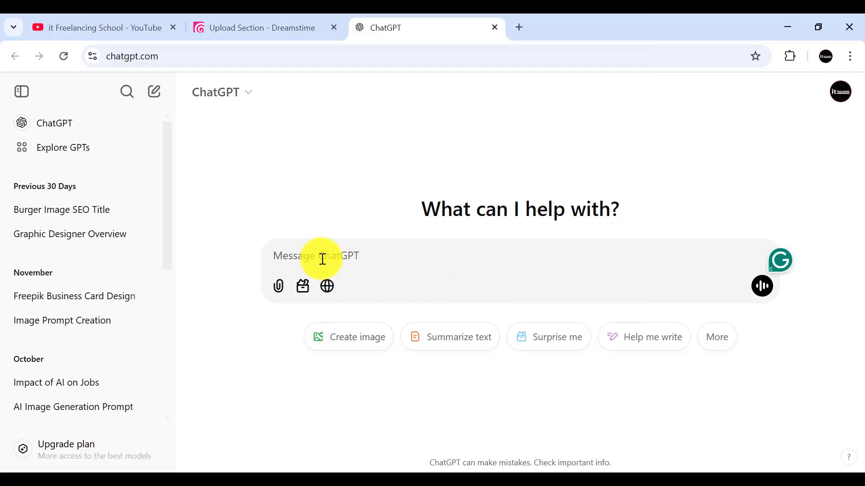
{"action": "key", "text": "ctrl+v"}
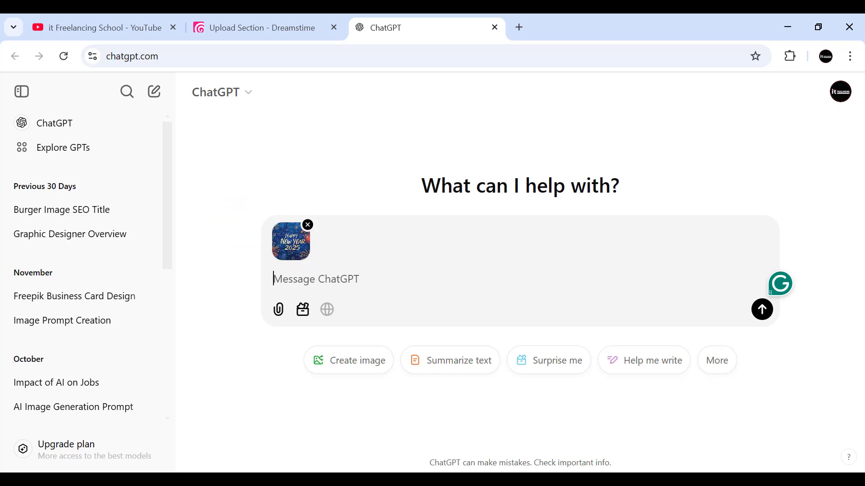
Step: Open the recent file Ai Promt.txt from the Desktop in Notepad
{"action": "key", "text": "super"}
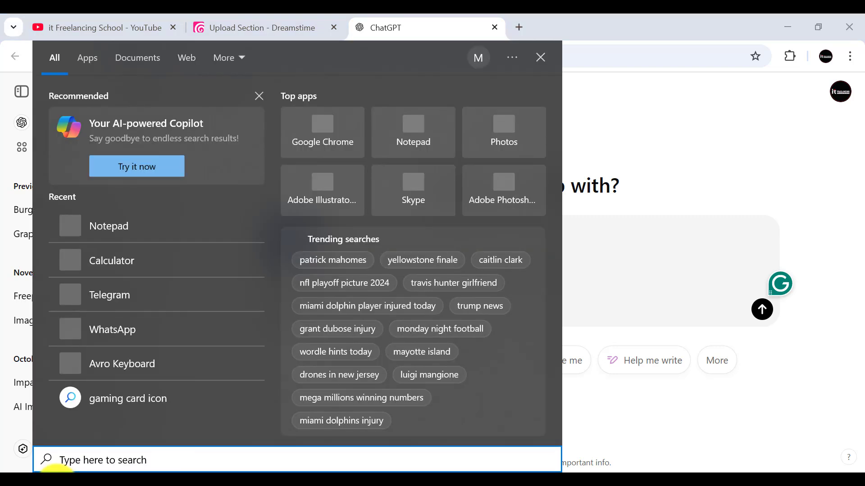
{"action": "type", "text": "n"}
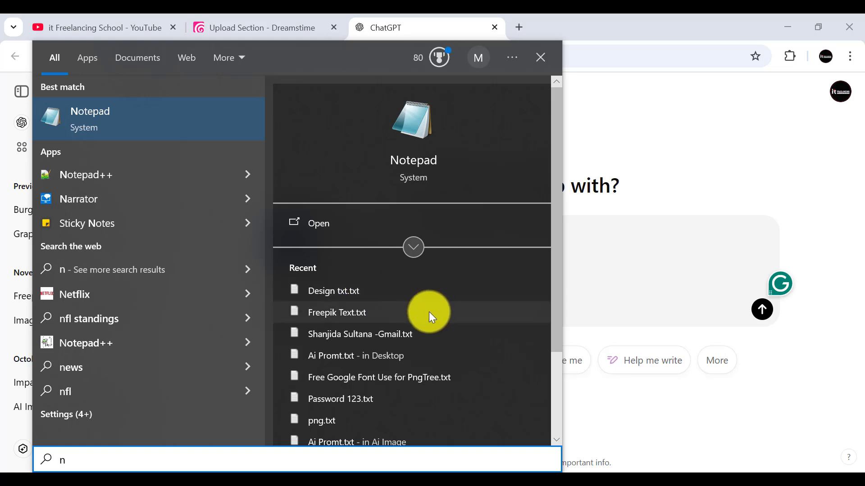
{"action": "left_click", "coordinate": [351, 357]}
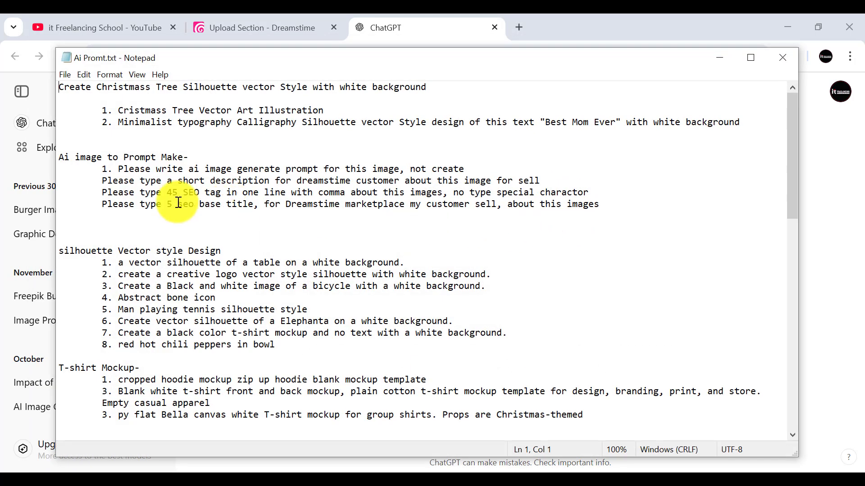
Step: Copy the line "Please write ai image generate prompt for this image, not create" from the notes and send it to ChatGPT with the image
{"action": "left_click_drag", "start_coordinate": [121, 170], "coordinate": [462, 171]}
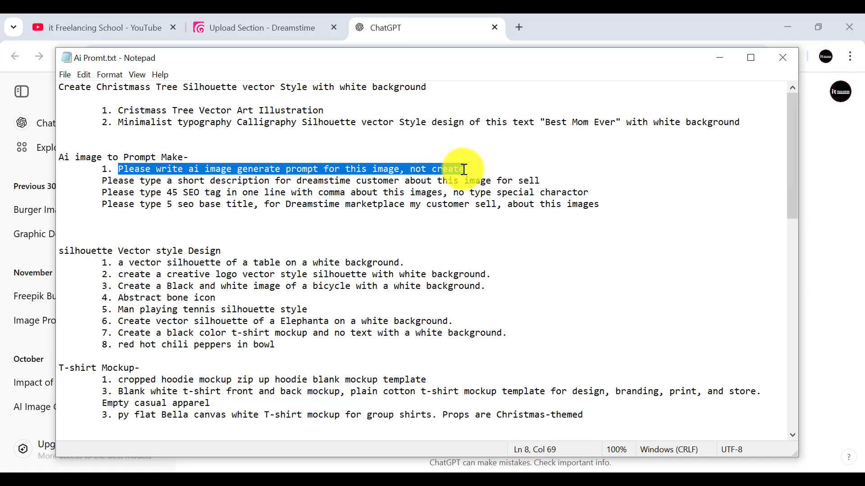
{"action": "left_click", "coordinate": [220, 157]}
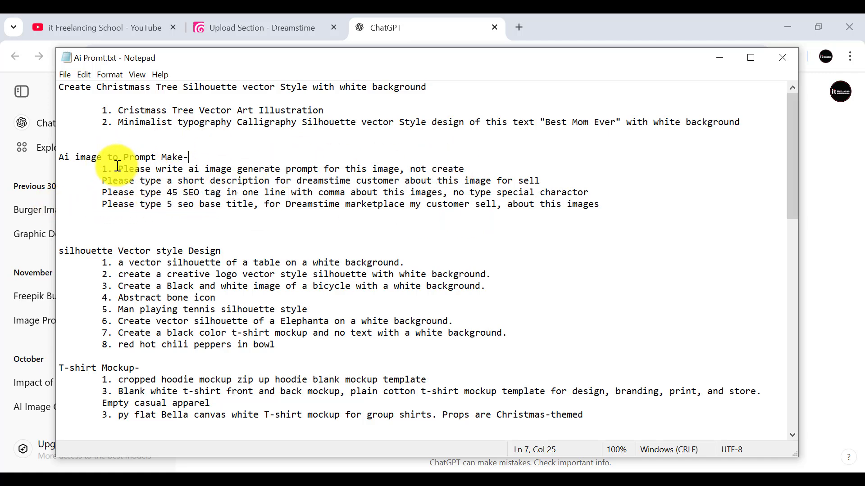
{"action": "left_click_drag", "start_coordinate": [118, 169], "coordinate": [468, 173]}
{"action": "key", "text": "ctrl+c"}
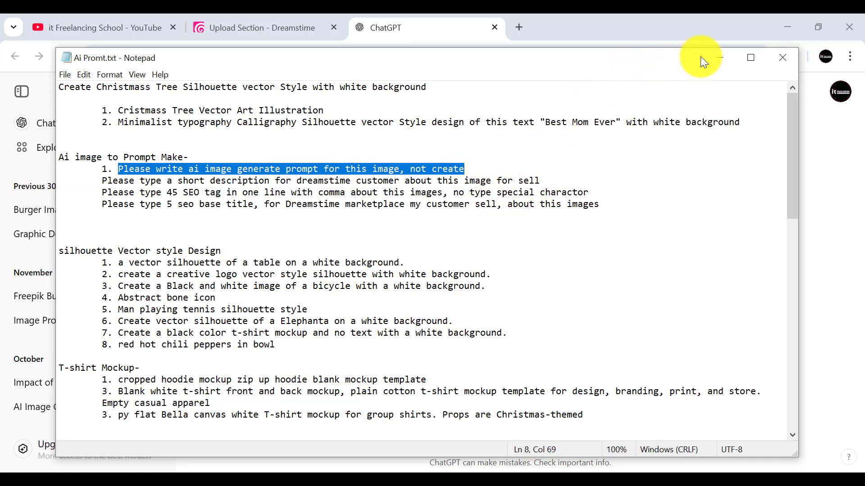
{"action": "left_click", "coordinate": [719, 58]}
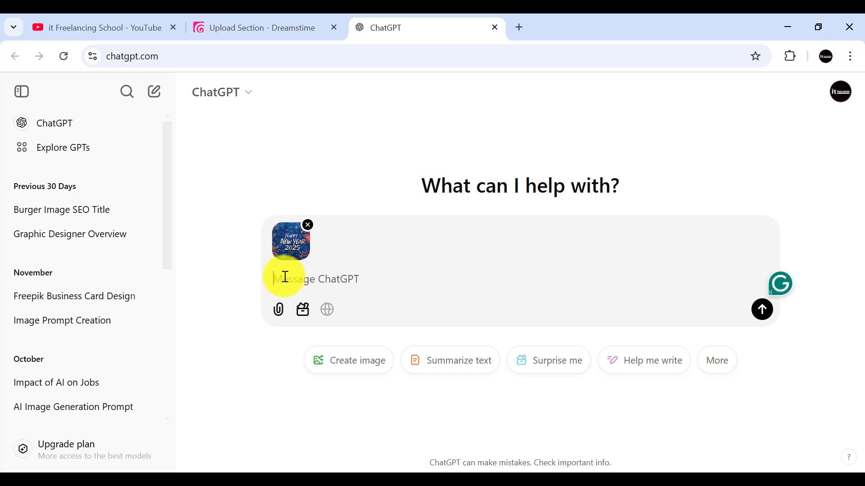
{"action": "key", "text": "ctrl+v"}
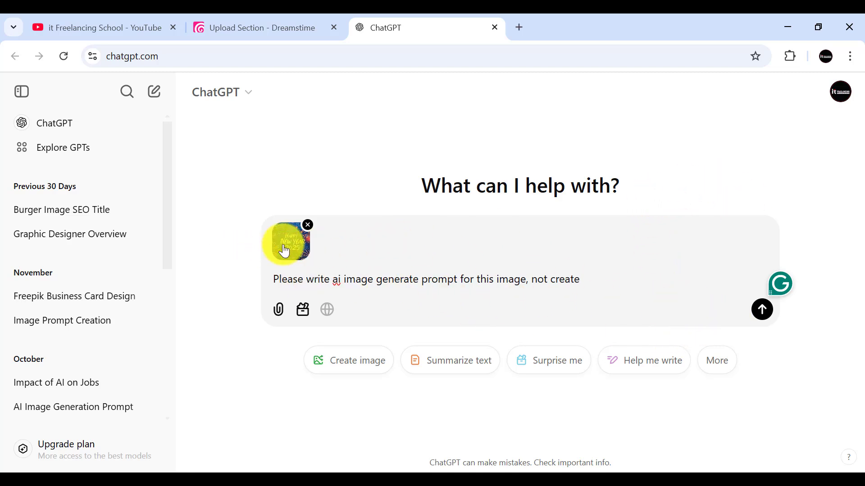
{"action": "left_click", "coordinate": [766, 313]}
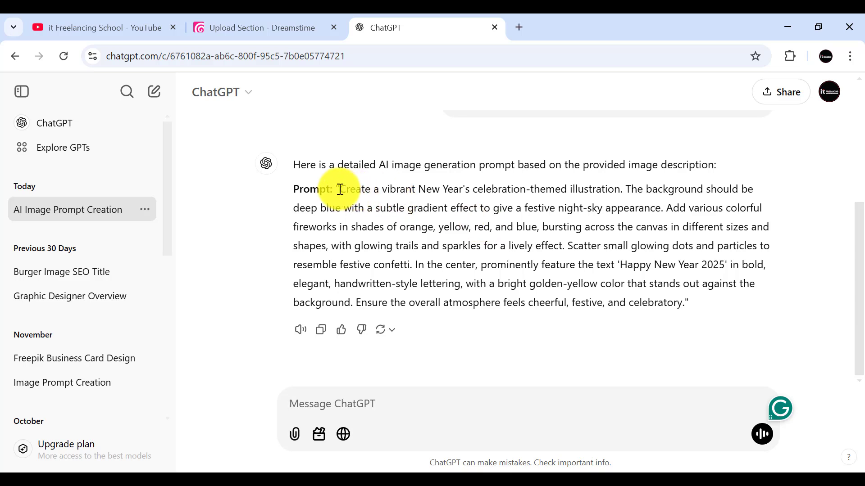
Step: Copy the generated prompt text from ChatGPT's reply, starting at "Create a vibrant New Year's celebration-themed illustration"
{"action": "left_click_drag", "start_coordinate": [340, 189], "coordinate": [680, 302]}
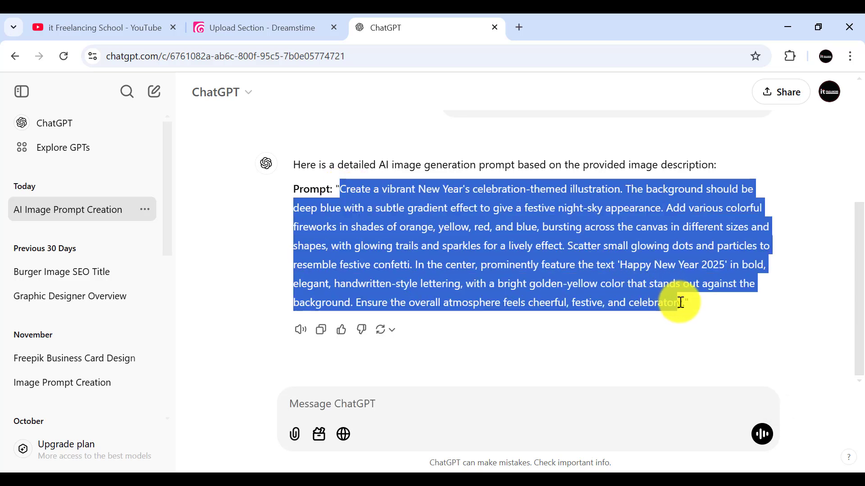
{"action": "right_click", "coordinate": [488, 193]}
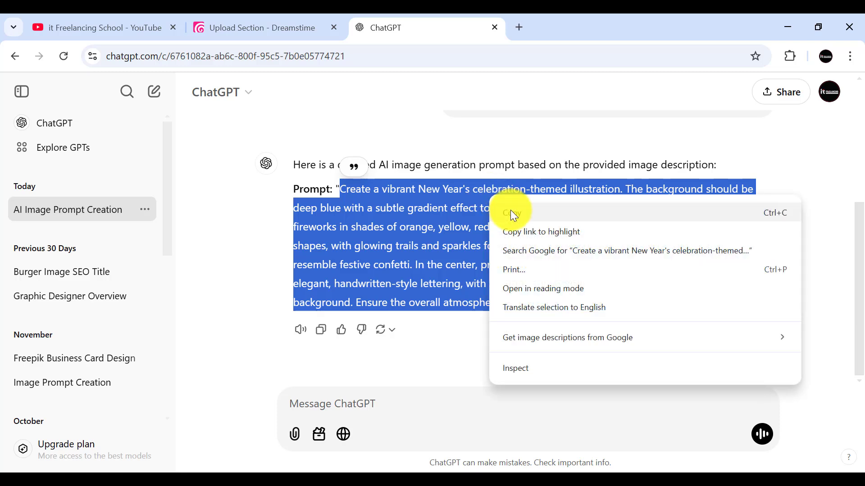
{"action": "left_click", "coordinate": [510, 210]}
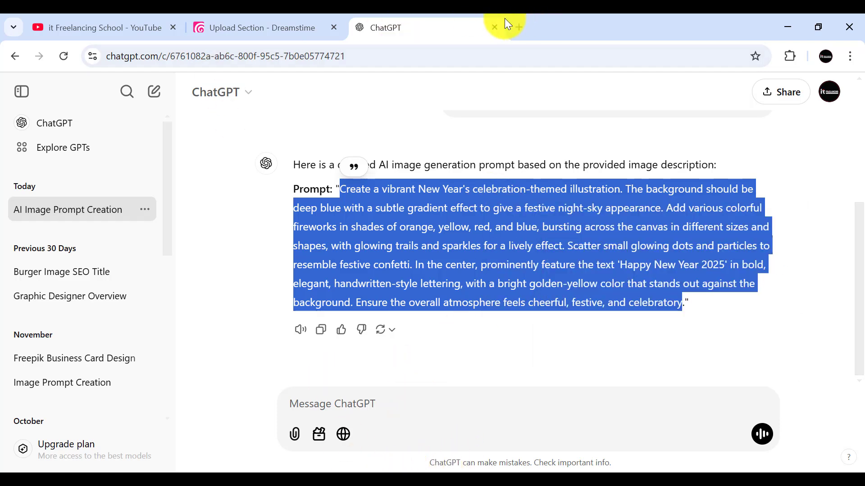
Step: Search Google in a new tab for "leonardo ai", open the leonardo.ai website and close the search results tab
{"action": "left_click", "coordinate": [518, 29]}
{"action": "left_click", "coordinate": [284, 288]}
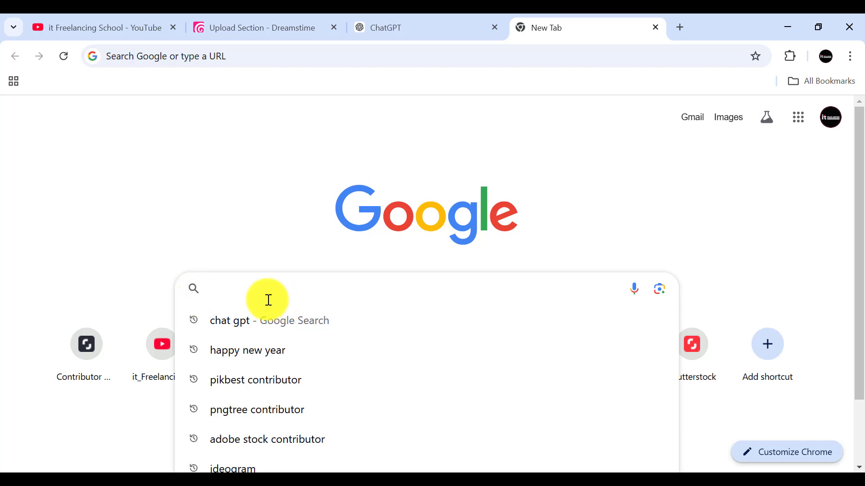
{"action": "type", "text": "le"}
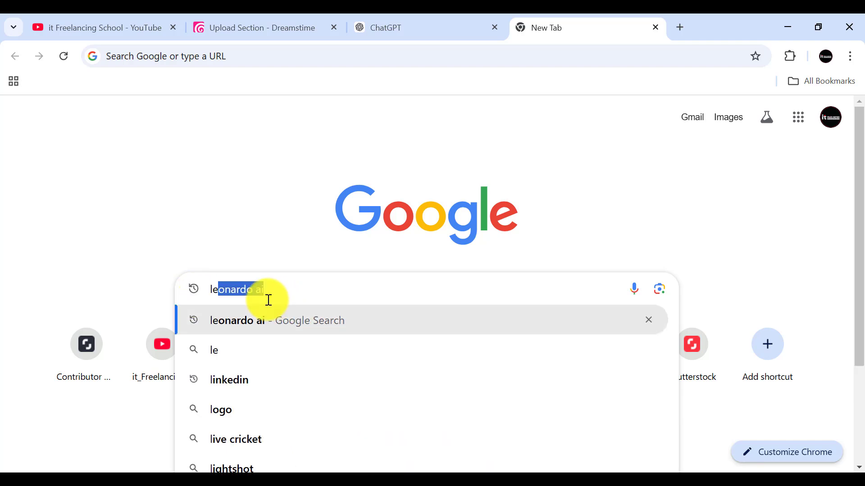
{"action": "key", "text": "Return"}
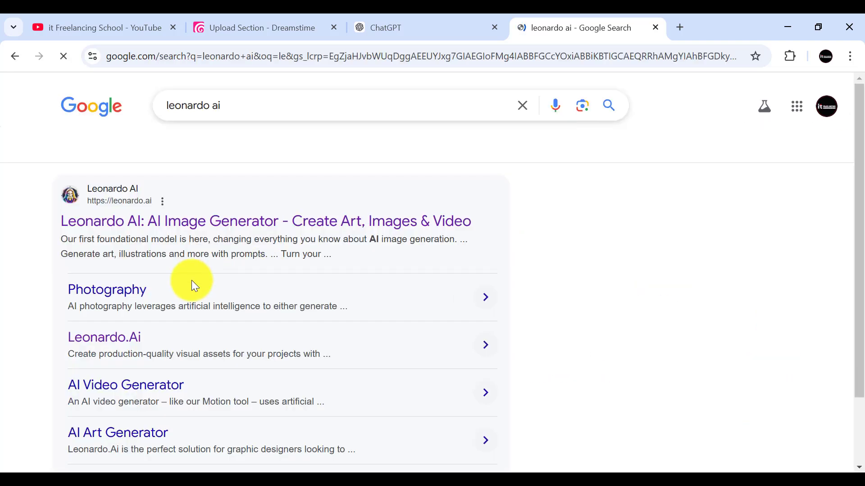
{"action": "left_click", "coordinate": [118, 219]}
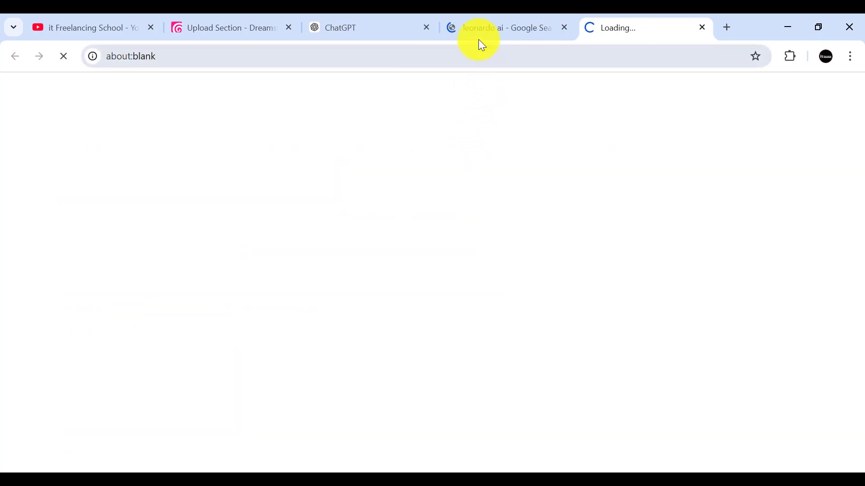
{"action": "left_click", "coordinate": [507, 27]}
{"action": "key", "text": "ctrl+w"}
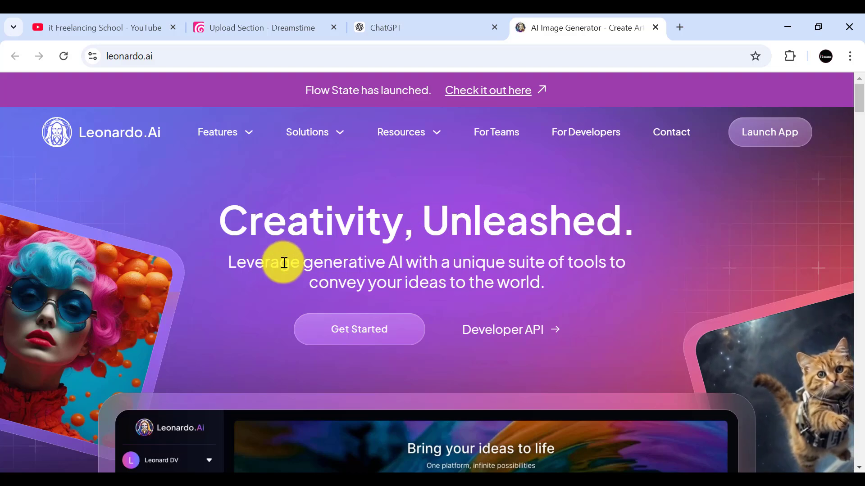
Step: Open the Leonardo.Ai app from its landing page, close the landing page tab, dismiss the What's New notice and accept all cookies
{"action": "left_click", "coordinate": [346, 329]}
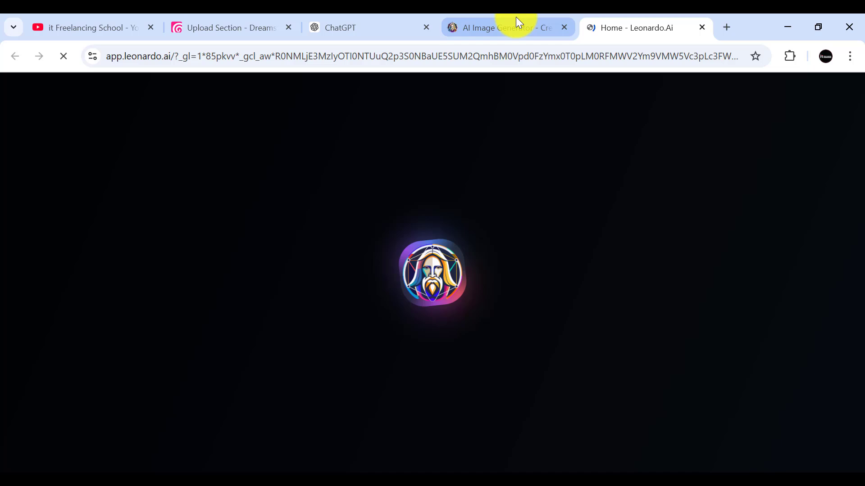
{"action": "left_click", "coordinate": [517, 23]}
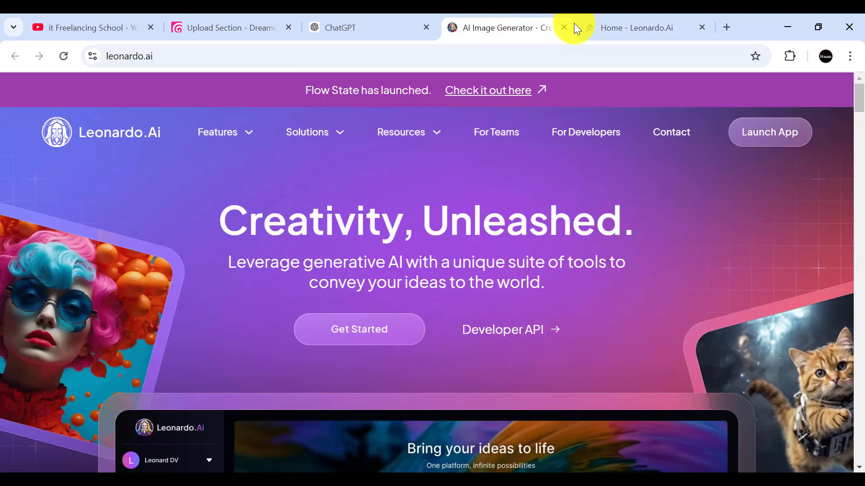
{"action": "left_click", "coordinate": [564, 27]}
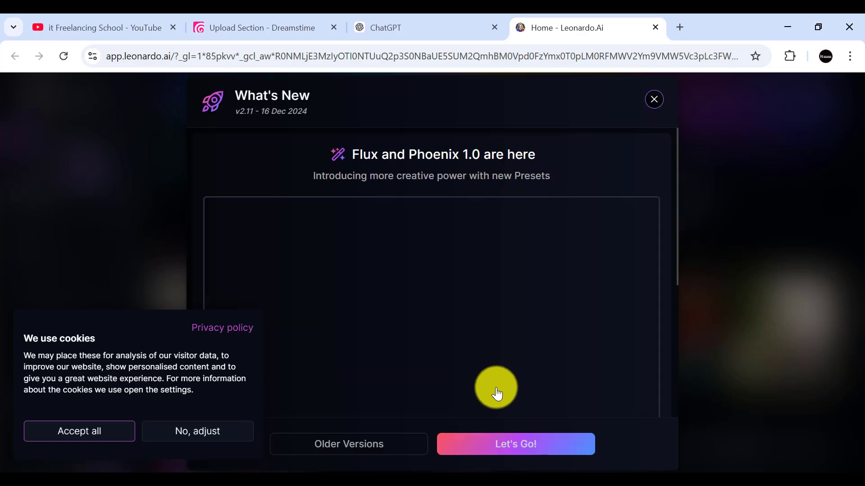
{"action": "left_click", "coordinate": [632, 108]}
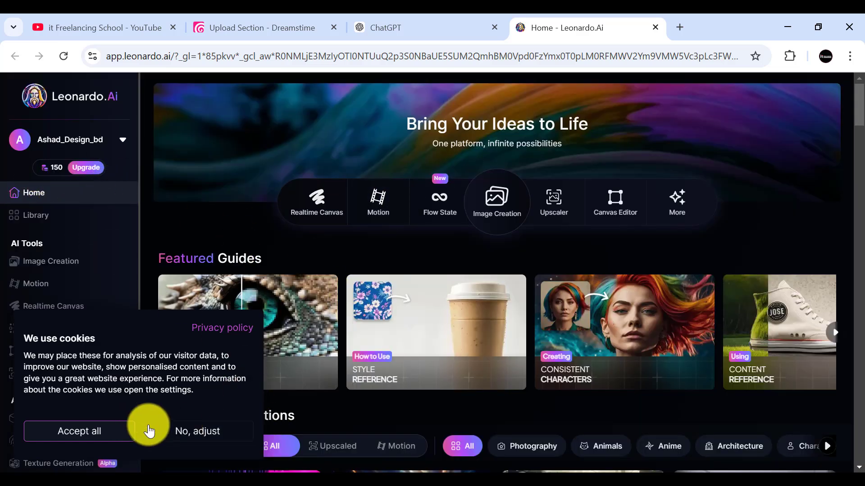
{"action": "left_click", "coordinate": [69, 428]}
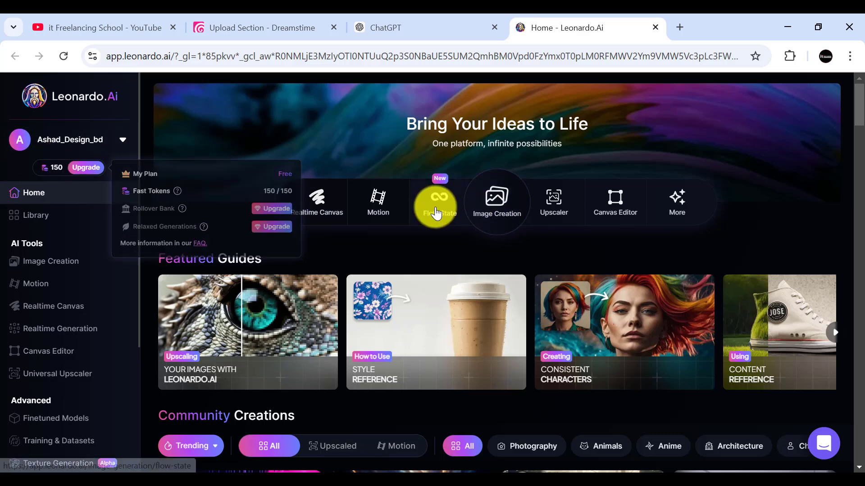
Step: Open the Image Creation tool and clear the old prompt Colorful background with "Hello 2025"
{"action": "mouse_move", "coordinate": [55, 176]}
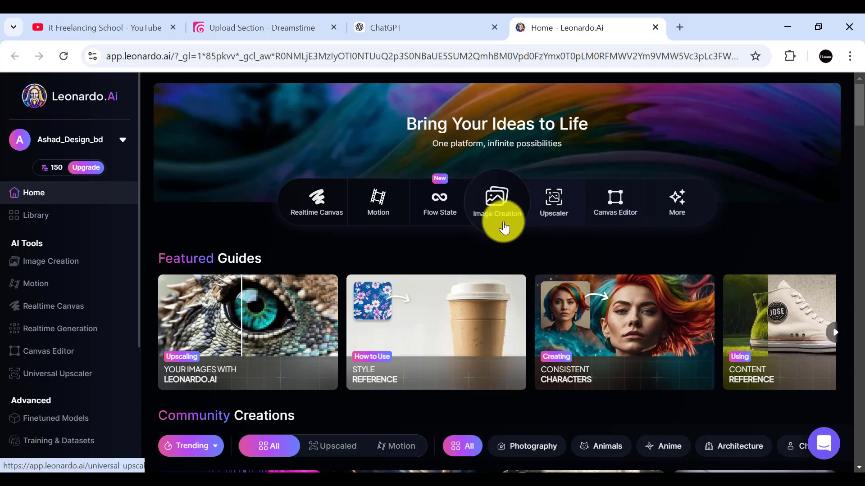
{"action": "left_click", "coordinate": [498, 201]}
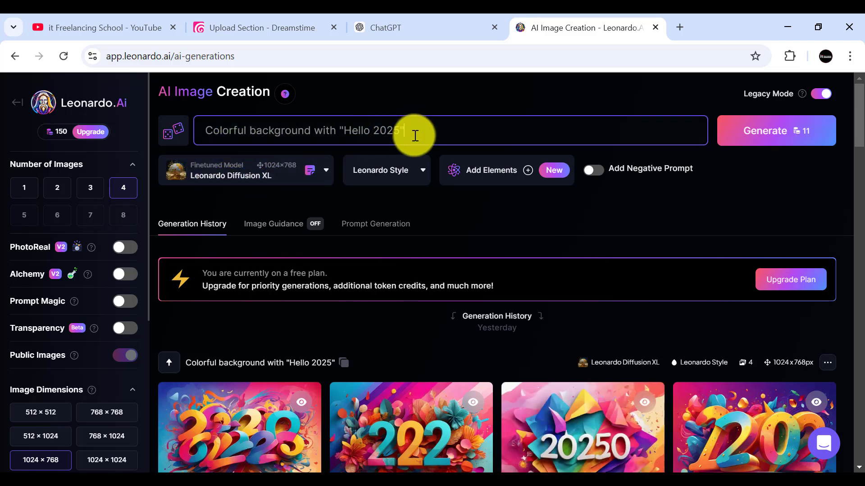
{"action": "left_click_drag", "start_coordinate": [411, 135], "coordinate": [208, 130]}
{"action": "key", "text": "BackSpace"}
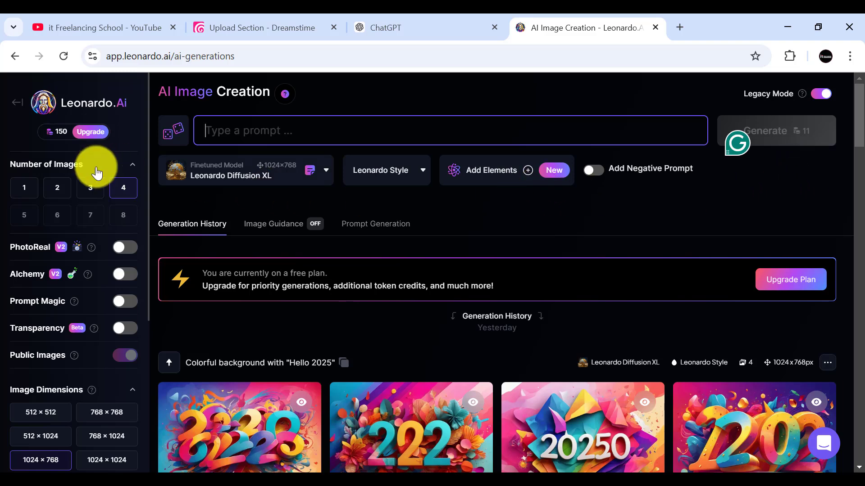
Step: Try several image dimension presets, including 768 × 768, 512 × 512, 768 × 1024 and 1024 × 1024, and return to 1024 × 768
{"action": "scroll", "coordinate": [40, 261], "scroll_direction": "down", "scroll_amount": 3}
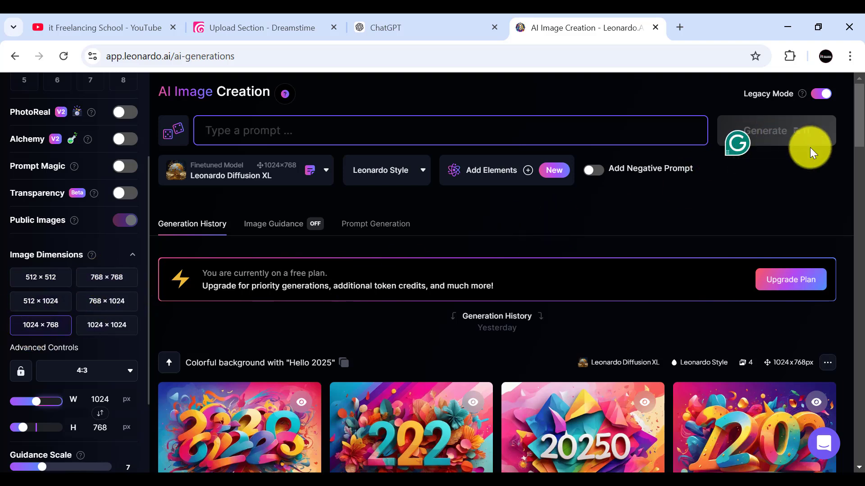
{"action": "left_click", "coordinate": [106, 277]}
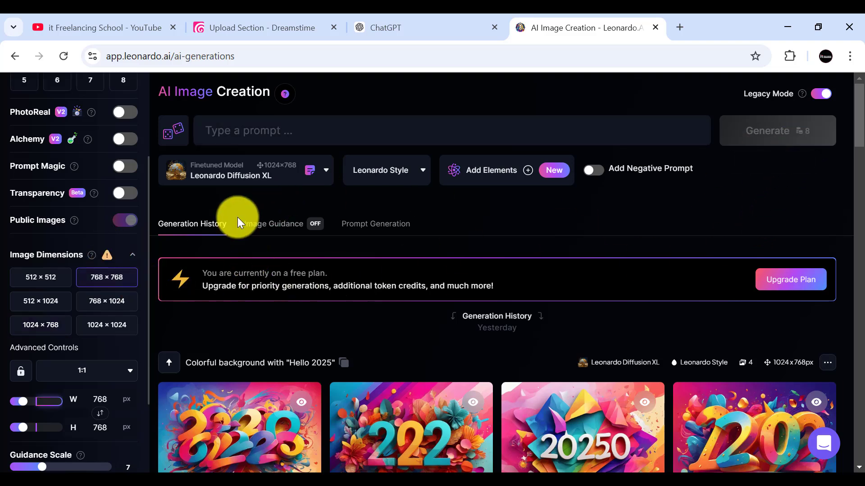
{"action": "left_click", "coordinate": [39, 279]}
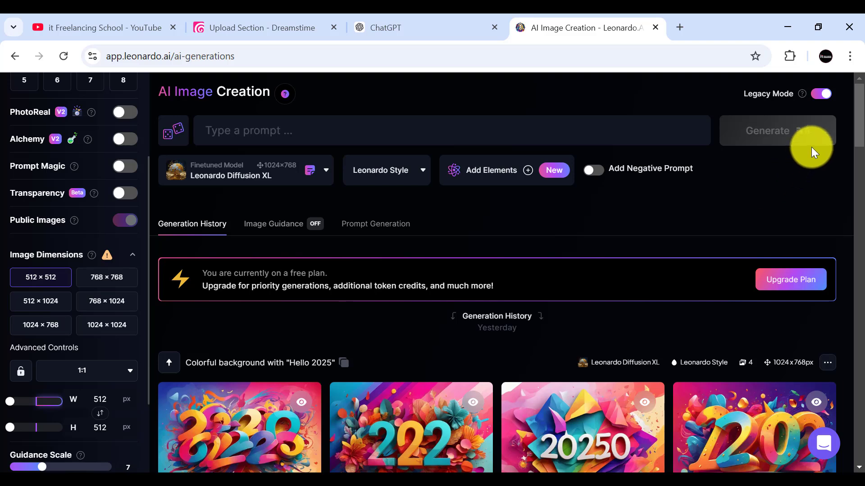
{"action": "left_click", "coordinate": [45, 308]}
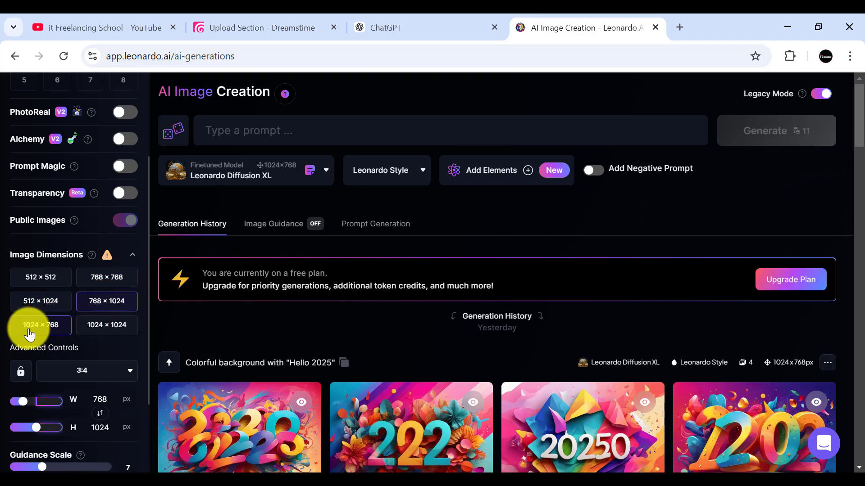
{"action": "left_click", "coordinate": [52, 331]}
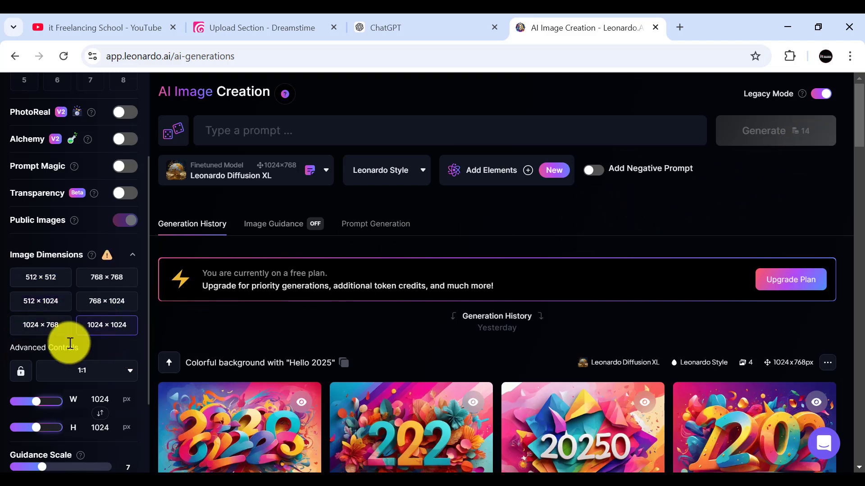
{"action": "left_click", "coordinate": [23, 332]}
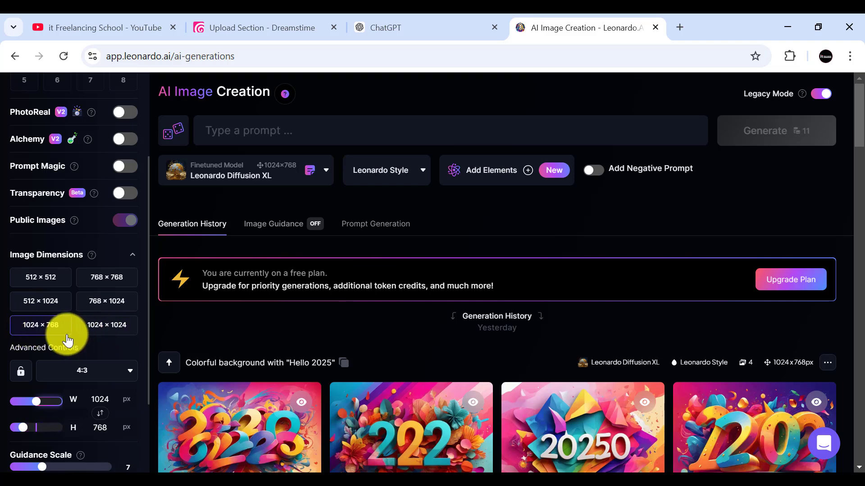
Step: Paste the copied prompt starting "Create a vibrant New Year's celebration-themed illustration" as the image prompt
{"action": "scroll", "coordinate": [91, 341], "scroll_direction": "down", "scroll_amount": 3}
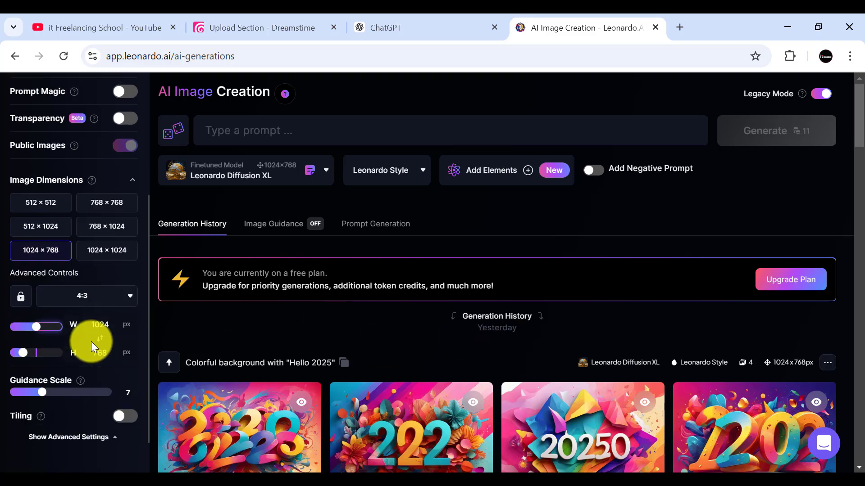
{"action": "scroll", "coordinate": [82, 349], "scroll_direction": "down", "scroll_amount": 2}
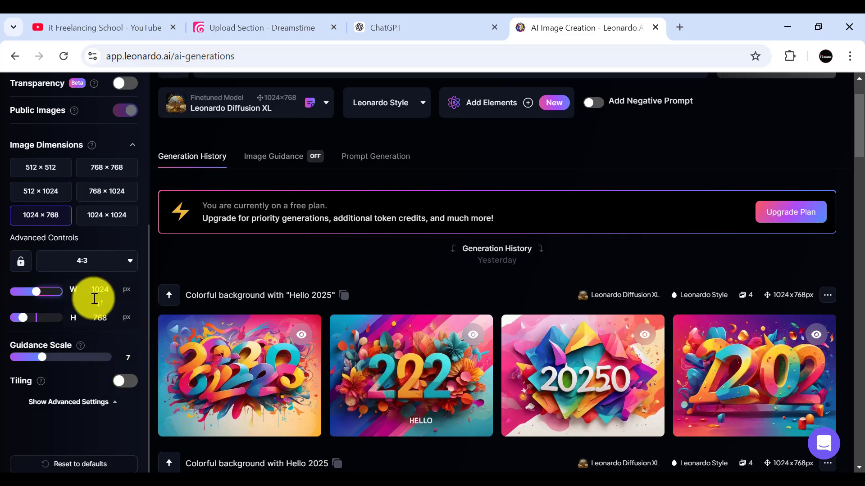
{"action": "scroll", "coordinate": [86, 293], "scroll_direction": "up", "scroll_amount": 6}
{"action": "scroll", "coordinate": [246, 230], "scroll_direction": "up", "scroll_amount": 2}
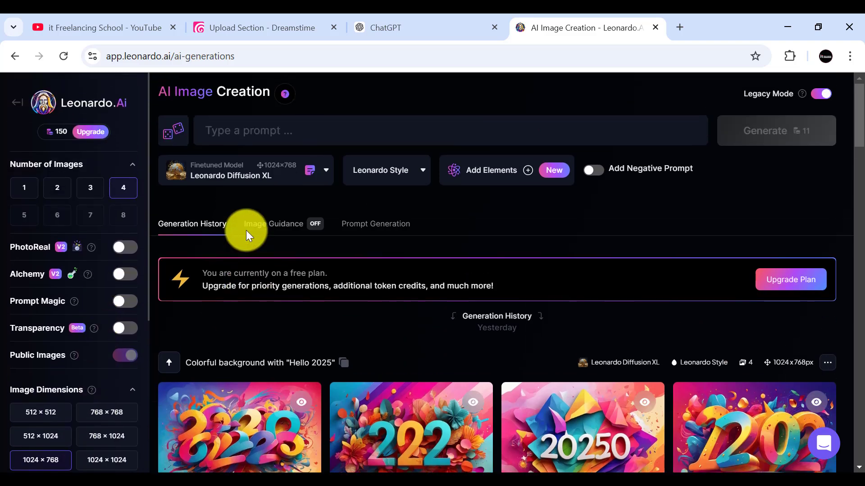
{"action": "left_click", "coordinate": [223, 136]}
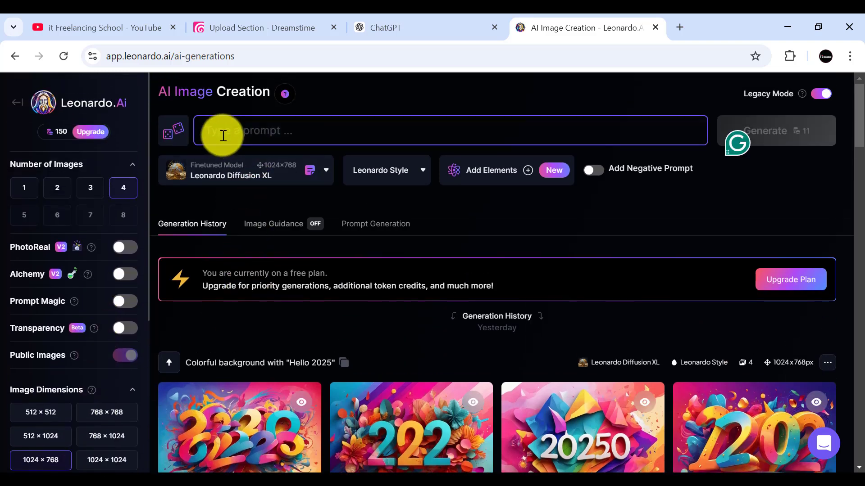
{"action": "type", "text": "Create a vibrant New Year's celebration-themed illustration. The background should be deep blue with a subtle gradient effect to give a festive night-sky appearance. Add various colorful fireworks in shades of orange, yellow, red, and blue, bursting across the canvas in different sizes and shapes, with glowing trails and sparkles for a lively effect. Scatter small glowing dots and particles to resemble festive confetti. In the center, prominently feature the text 'Happy New Year 2025' in bold, elegant, handwritten-style lettering, with a bright golden-yellow color that stands out against the background. Ensure the overall atmosphere feels cheerful, festive, and celebratory"}
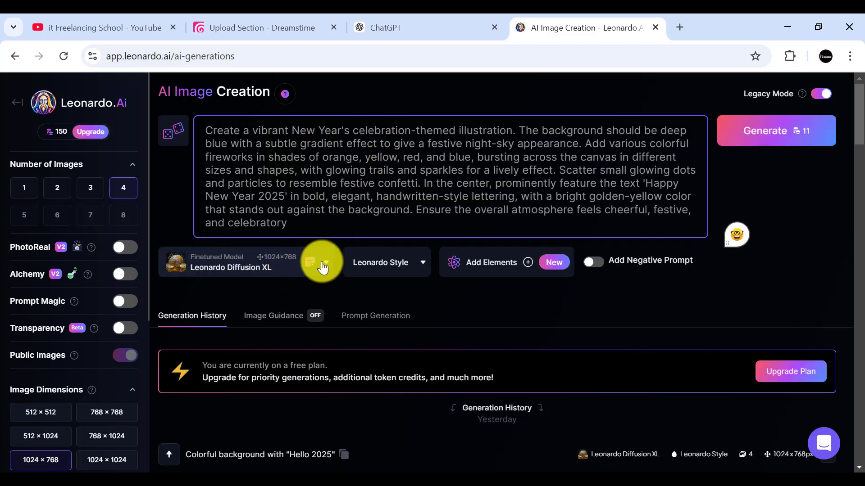
{"action": "left_click", "coordinate": [294, 276]}
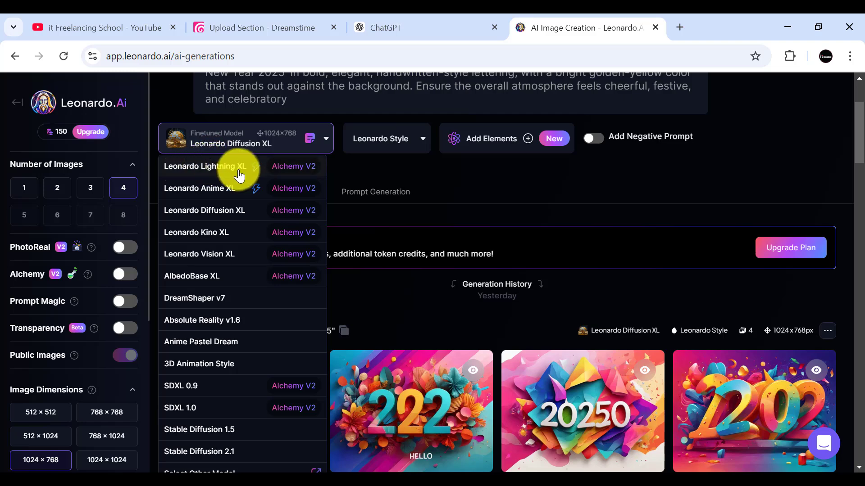
{"action": "left_click", "coordinate": [373, 173]}
{"action": "scroll", "coordinate": [63, 148], "scroll_direction": "up", "scroll_amount": 3}
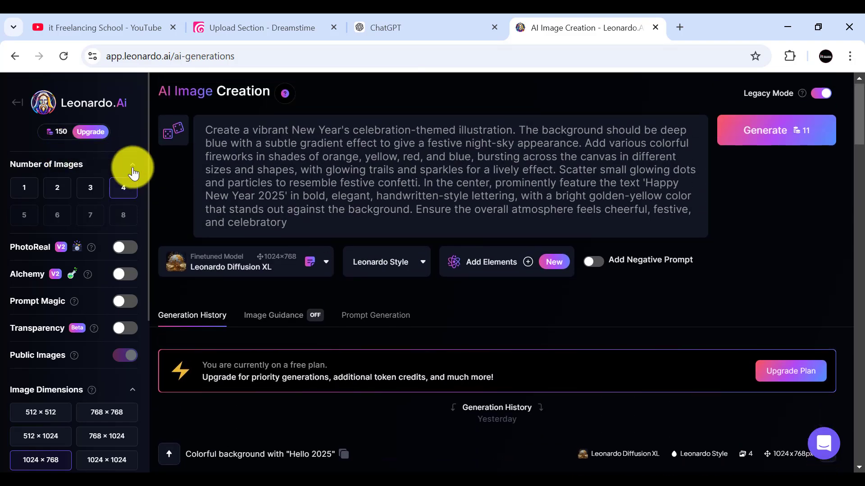
{"action": "scroll", "coordinate": [69, 246], "scroll_direction": "down", "scroll_amount": 5}
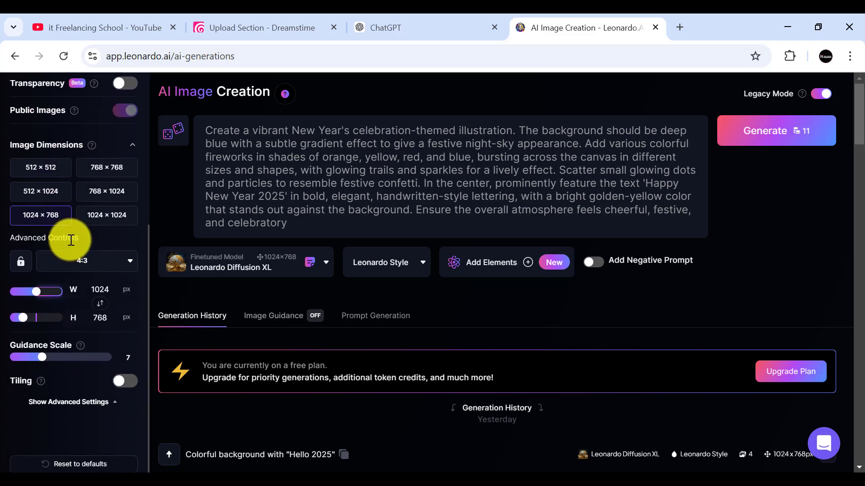
{"action": "scroll", "coordinate": [72, 240], "scroll_direction": "up", "scroll_amount": 5}
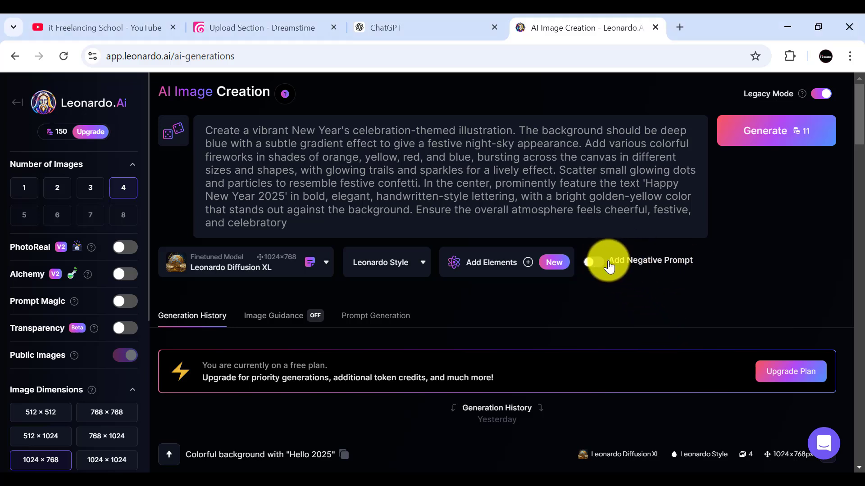
Step: Try a negative prompt reading "man, animal" and switch the negative prompt off again
{"action": "left_click", "coordinate": [609, 267]}
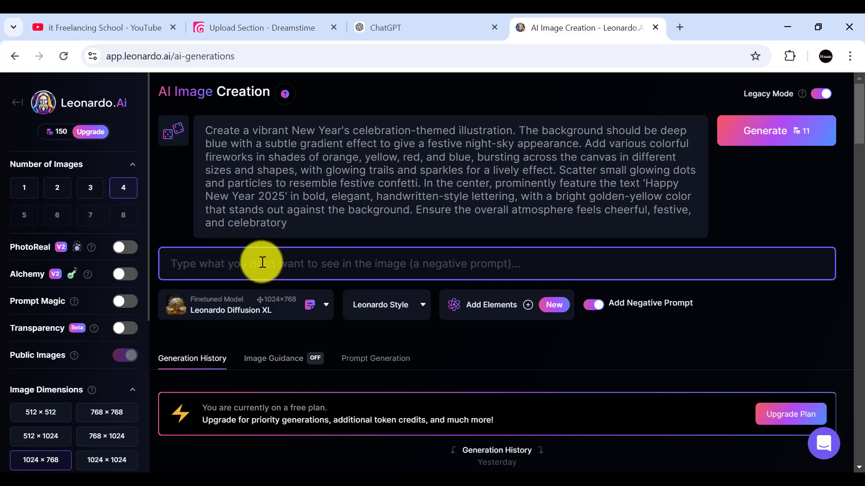
{"action": "left_click", "coordinate": [199, 264]}
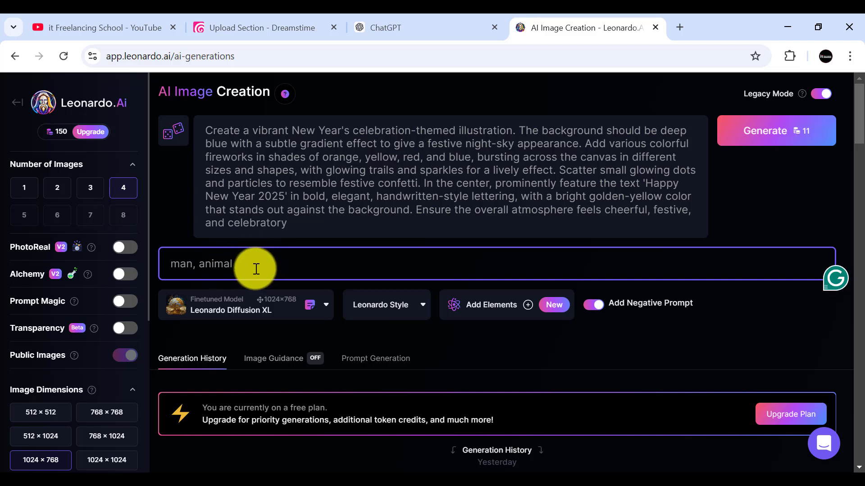
{"action": "left_click", "coordinate": [591, 305]}
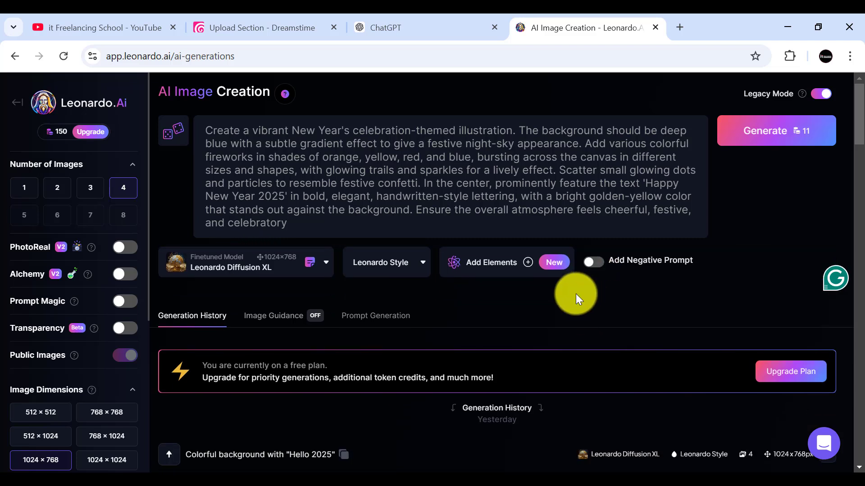
{"action": "scroll", "coordinate": [579, 304], "scroll_direction": "down", "scroll_amount": 3}
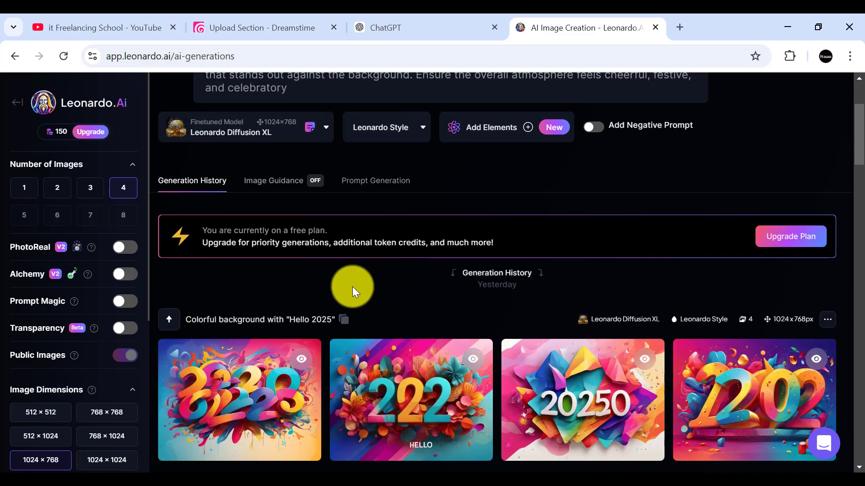
{"action": "scroll", "coordinate": [401, 291], "scroll_direction": "up", "scroll_amount": 3}
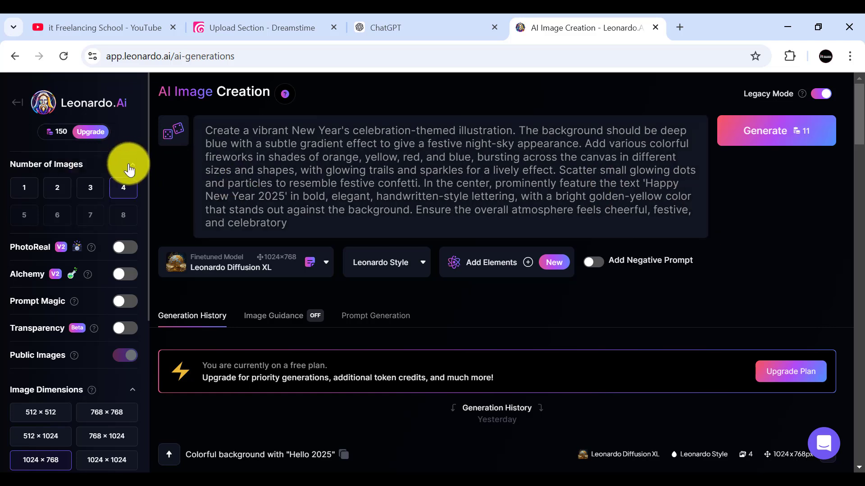
{"action": "left_click", "coordinate": [132, 166]}
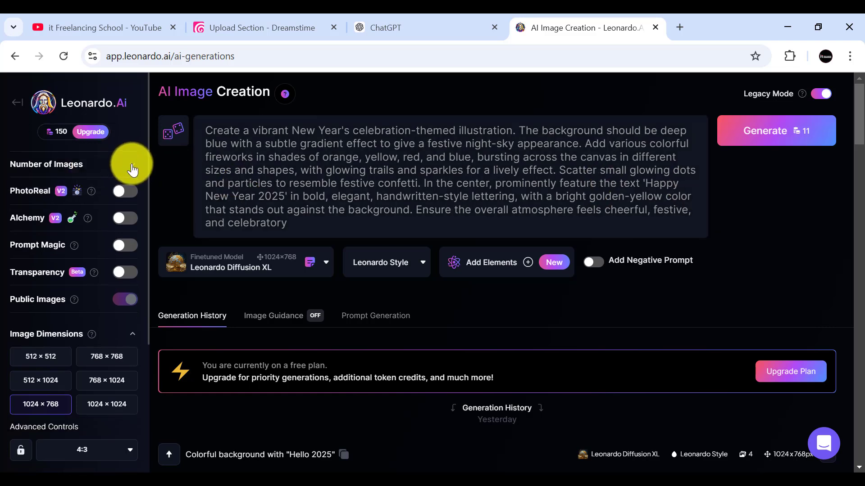
{"action": "left_click", "coordinate": [132, 168]}
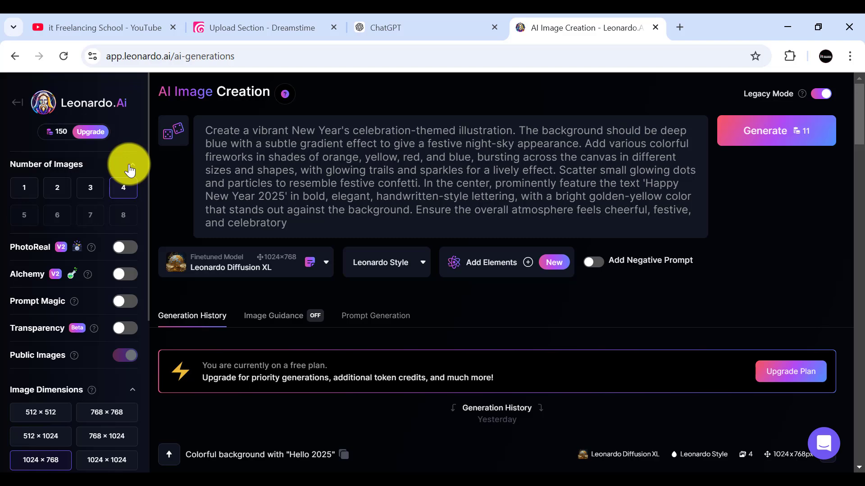
{"action": "left_click", "coordinate": [132, 167]}
{"action": "left_click", "coordinate": [131, 168]}
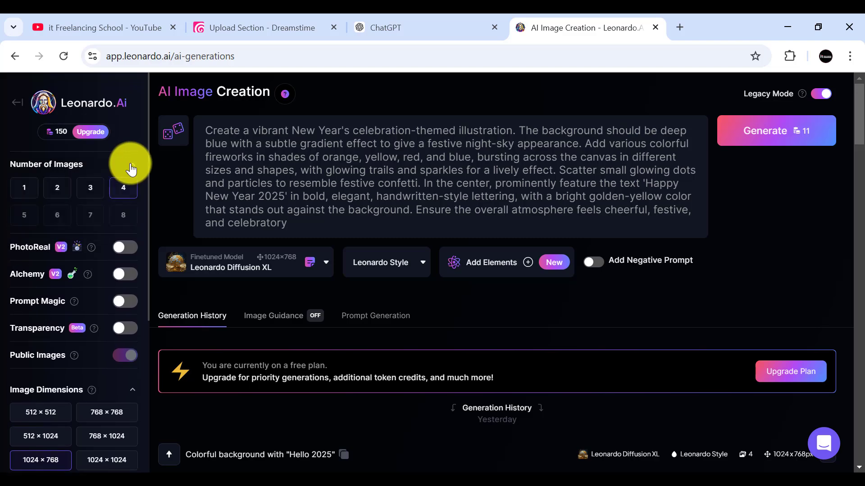
Step: Generate four images at 1024 × 768 from the New Year prompt with Leonardo Diffusion XL and bring the new batch into view
{"action": "scroll", "coordinate": [748, 281], "scroll_direction": "down", "scroll_amount": 10}
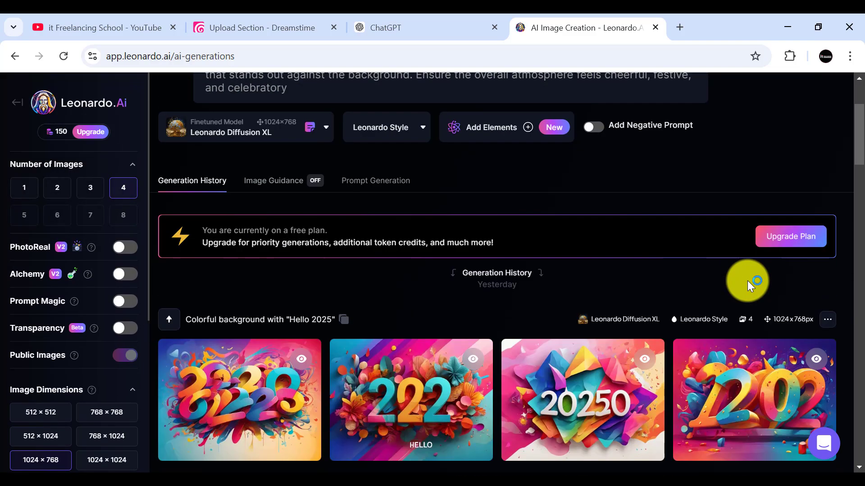
{"action": "scroll", "coordinate": [749, 284], "scroll_direction": "up", "scroll_amount": 10}
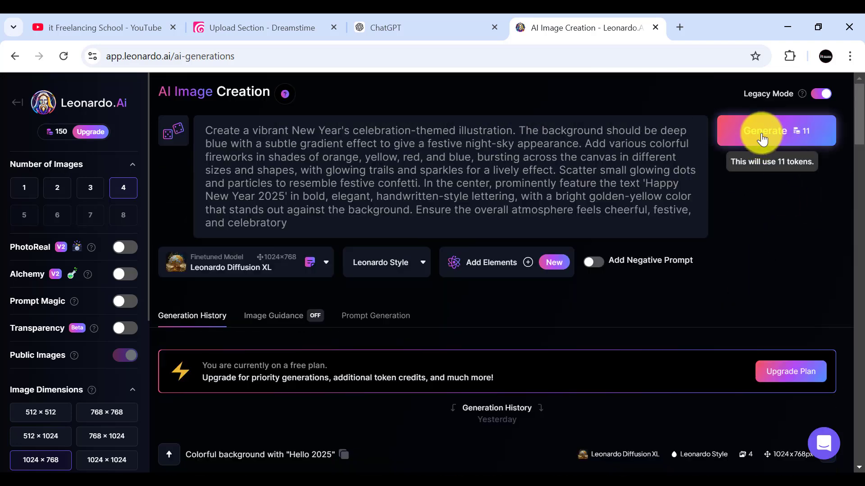
{"action": "left_click", "coordinate": [760, 131]}
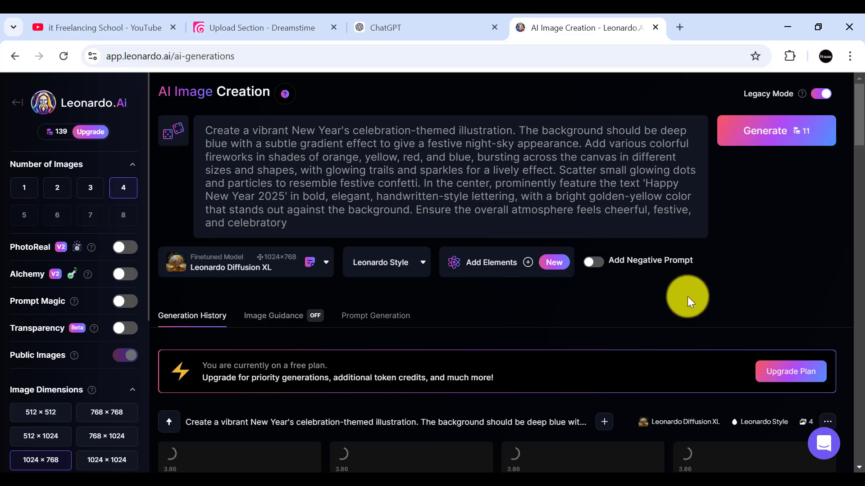
{"action": "scroll", "coordinate": [711, 283], "scroll_direction": "down", "scroll_amount": 2}
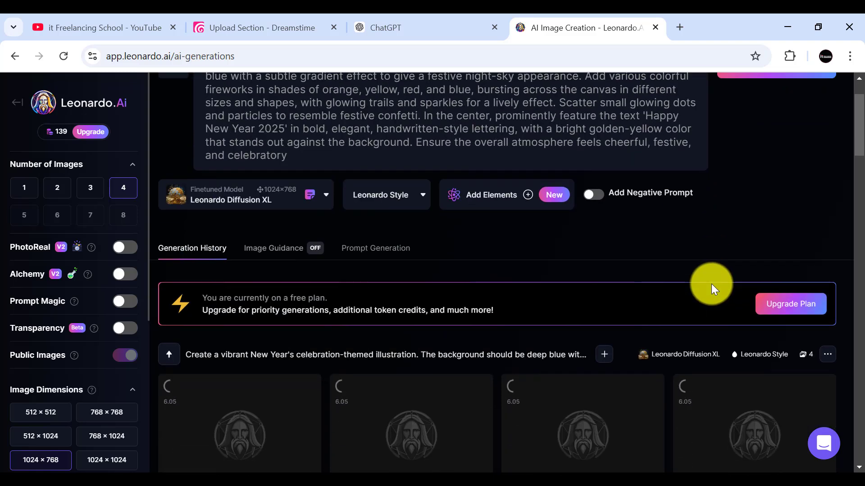
{"action": "scroll", "coordinate": [711, 284], "scroll_direction": "down", "scroll_amount": 2}
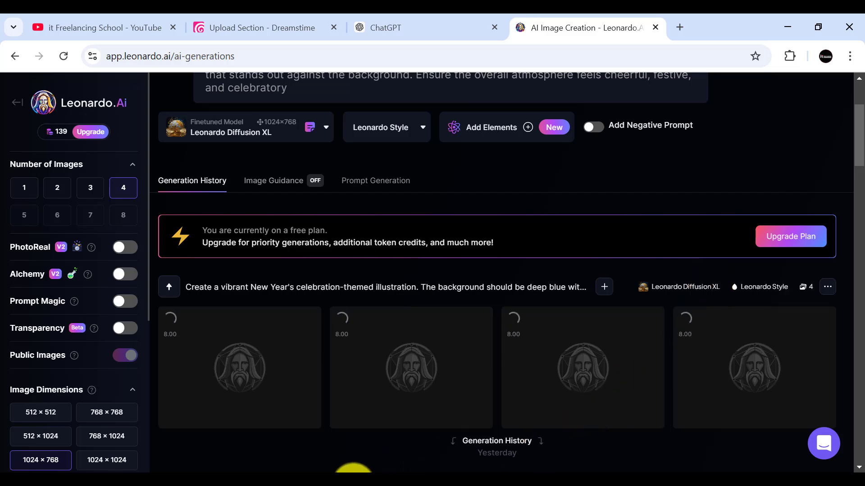
Step: Open the generated "Happy 2025" image from the New Year batch, download it and close the preview
{"action": "left_click", "coordinate": [747, 479]}
{"action": "left_click", "coordinate": [818, 439]}
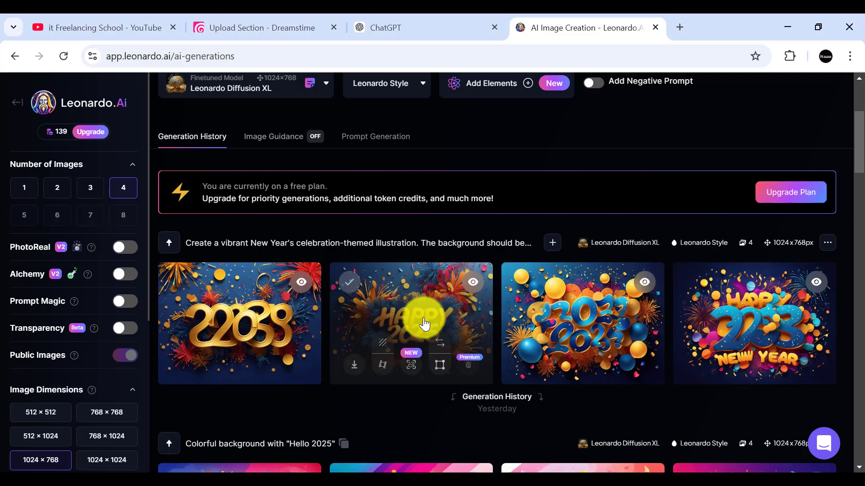
{"action": "left_click", "coordinate": [424, 320]}
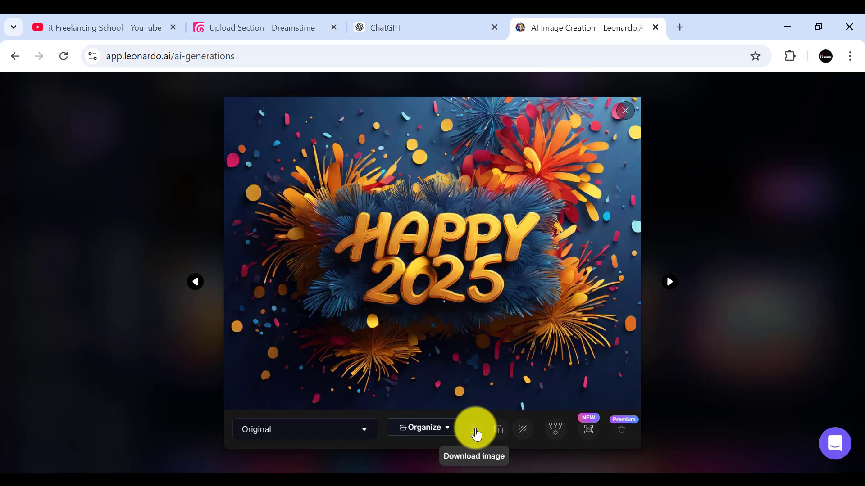
{"action": "left_click", "coordinate": [474, 430]}
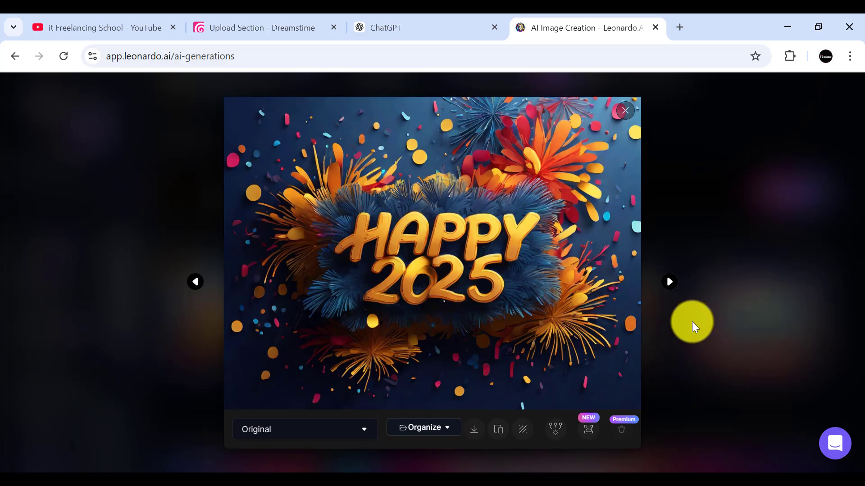
{"action": "left_click", "coordinate": [626, 113]}
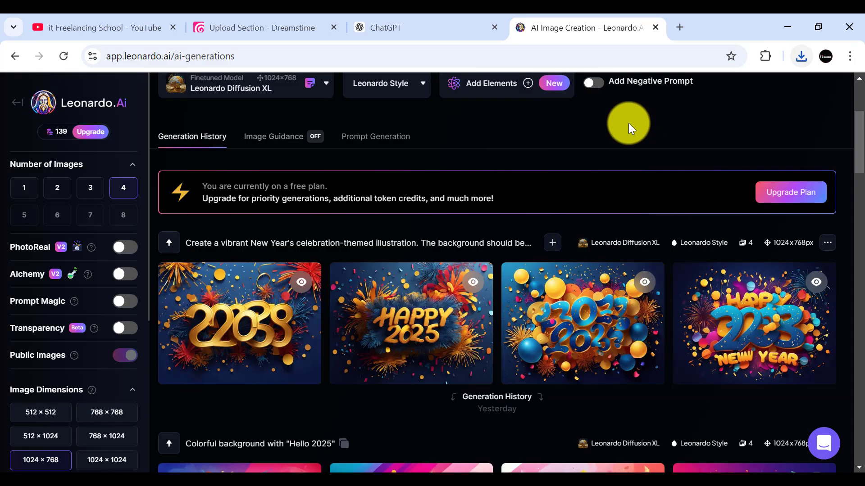
Step: Show the downloaded Leonardo image in the Downloads folder, compare it with Screenshot_1.jpg and shift the folder window aside
{"action": "scroll", "coordinate": [469, 288], "scroll_direction": "up", "scroll_amount": 1}
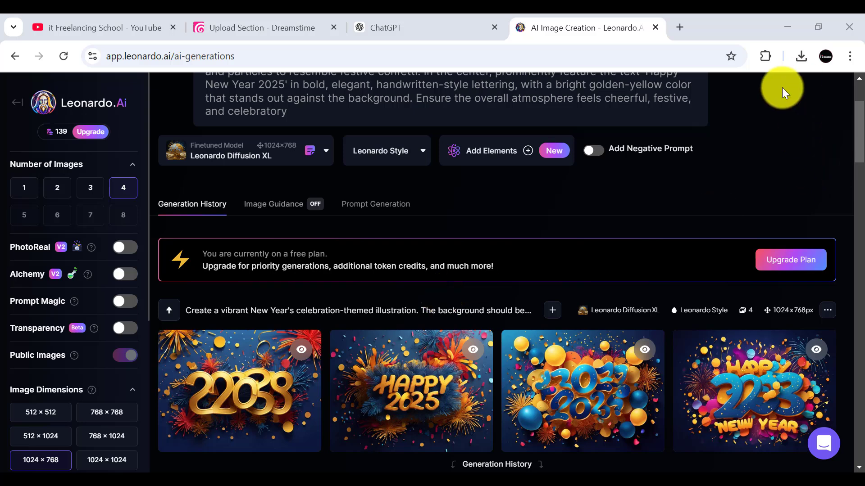
{"action": "left_click", "coordinate": [798, 55]}
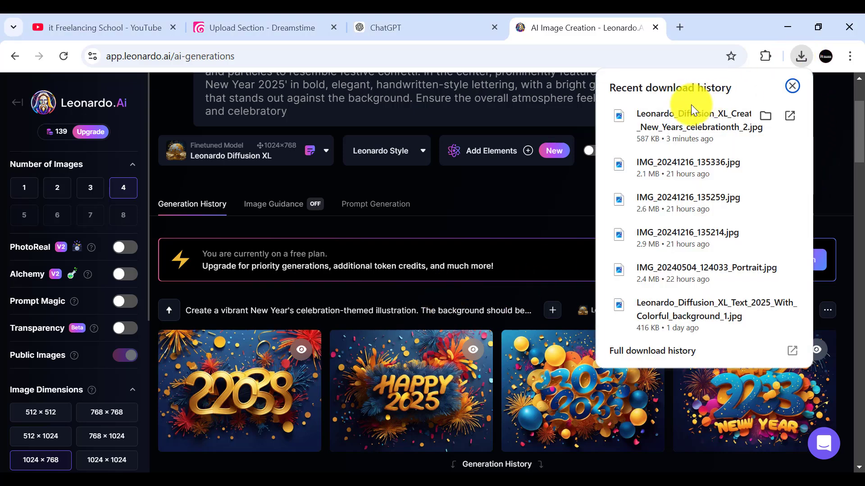
{"action": "left_click", "coordinate": [765, 115]}
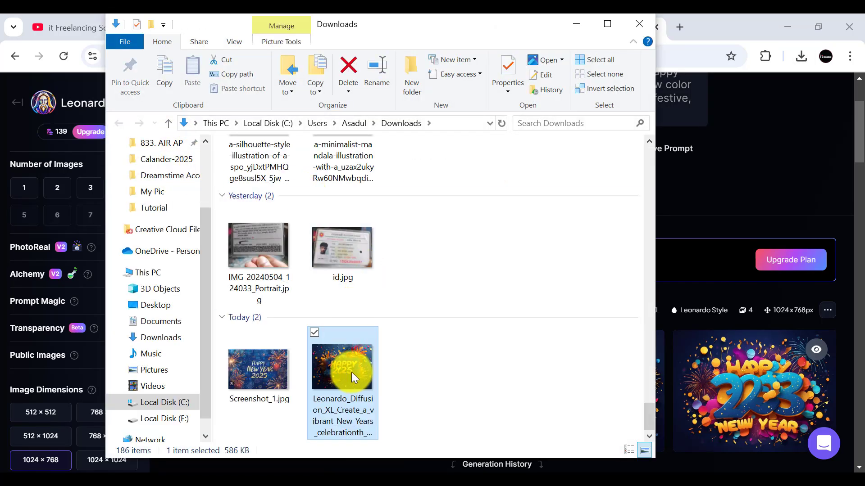
{"action": "left_click", "coordinate": [261, 364]}
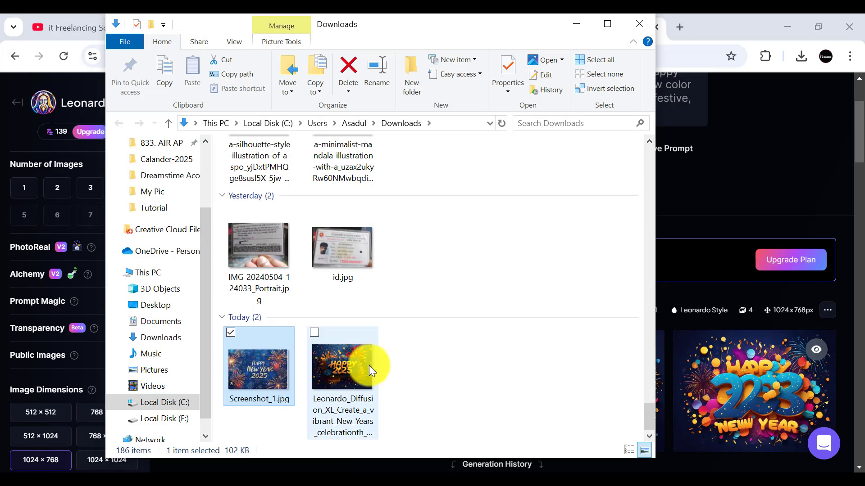
{"action": "left_click", "coordinate": [350, 366]}
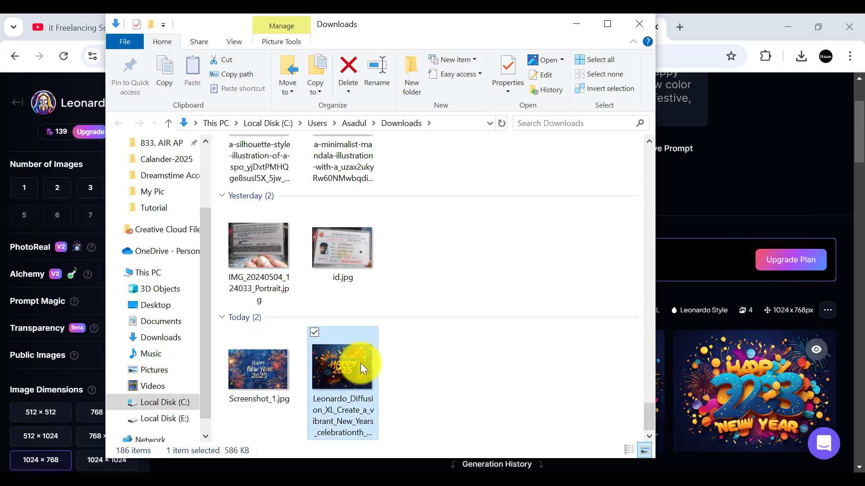
{"action": "left_click_drag", "start_coordinate": [488, 27], "coordinate": [363, 27]}
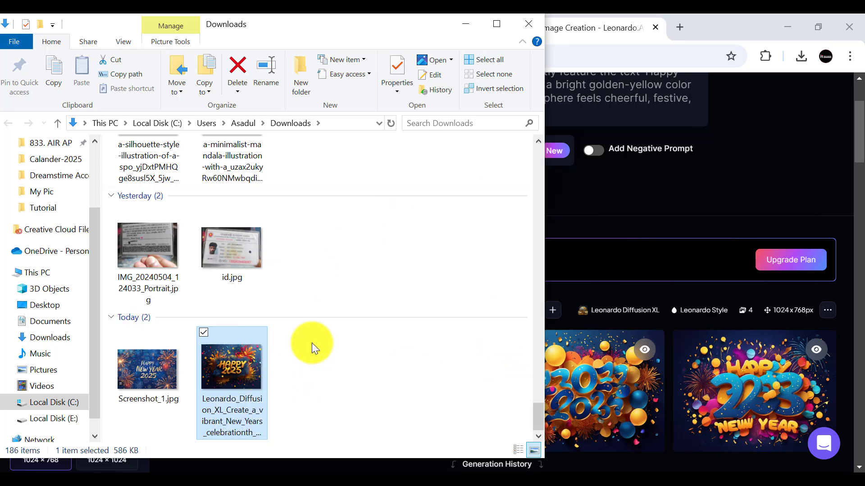
Step: Search Google for "upscale image" in a new browser tab and open the imgupscaler.com AI Image Upscaler result
{"action": "left_click", "coordinate": [681, 27]}
{"action": "left_click", "coordinate": [263, 278]}
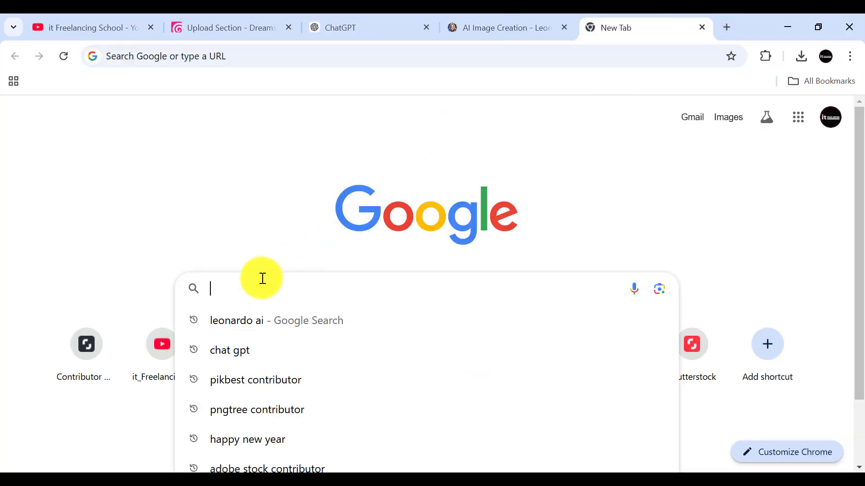
{"action": "type", "text": "upscale"}
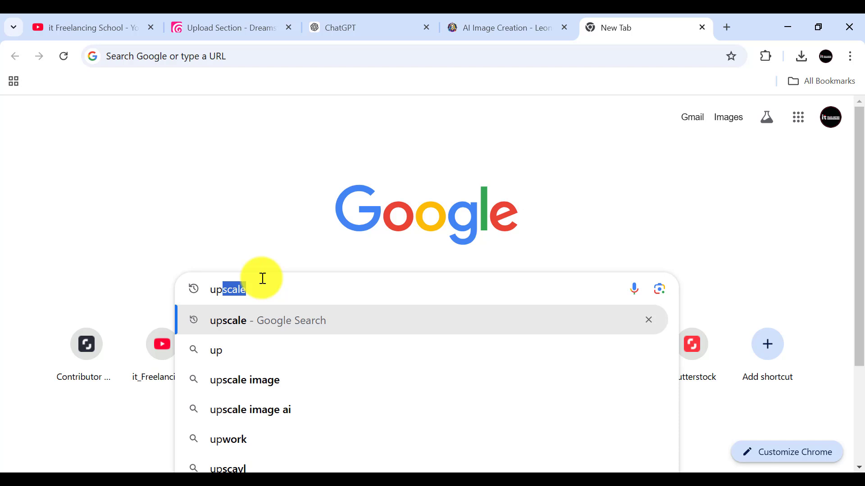
{"action": "left_click", "coordinate": [243, 374]}
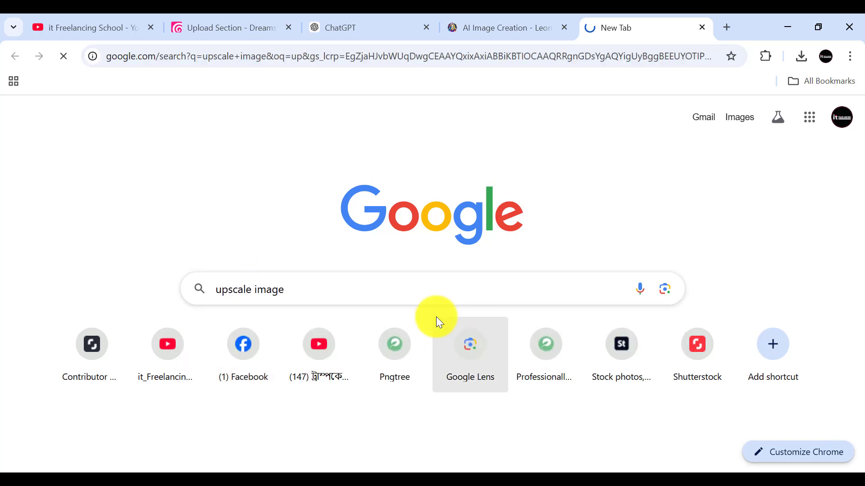
{"action": "scroll", "coordinate": [252, 263], "scroll_direction": "down", "scroll_amount": 2}
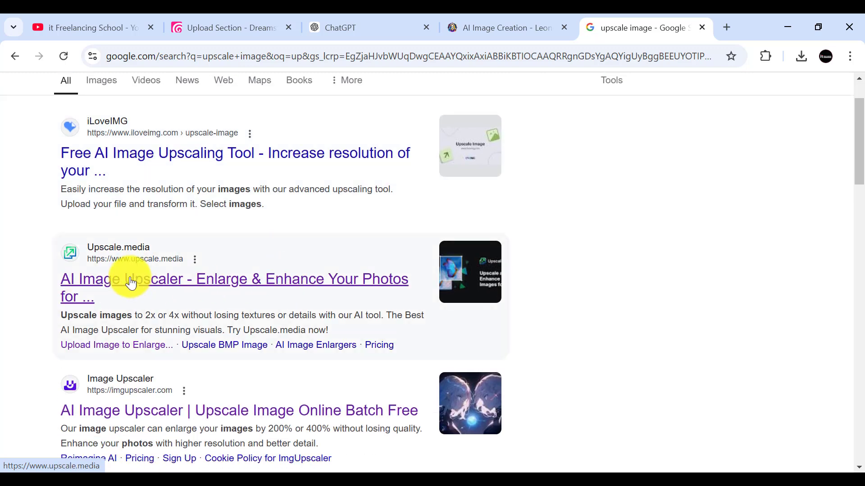
{"action": "scroll", "coordinate": [135, 315], "scroll_direction": "down", "scroll_amount": 2}
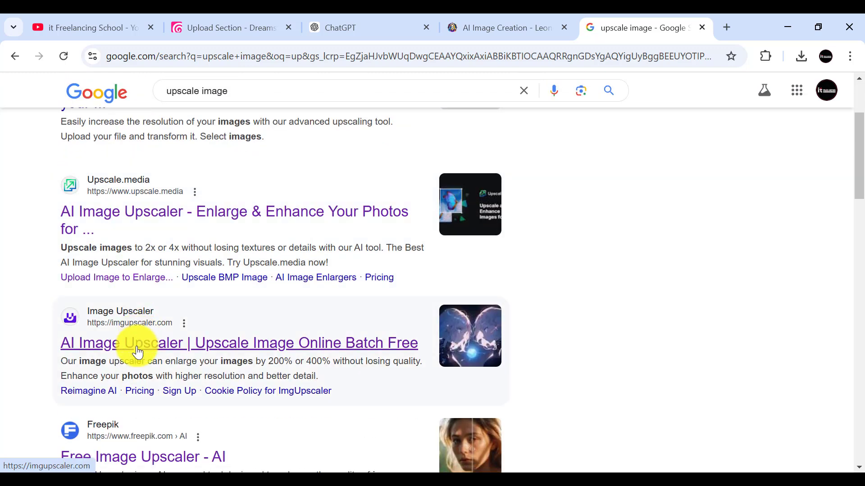
{"action": "left_click", "coordinate": [136, 345]}
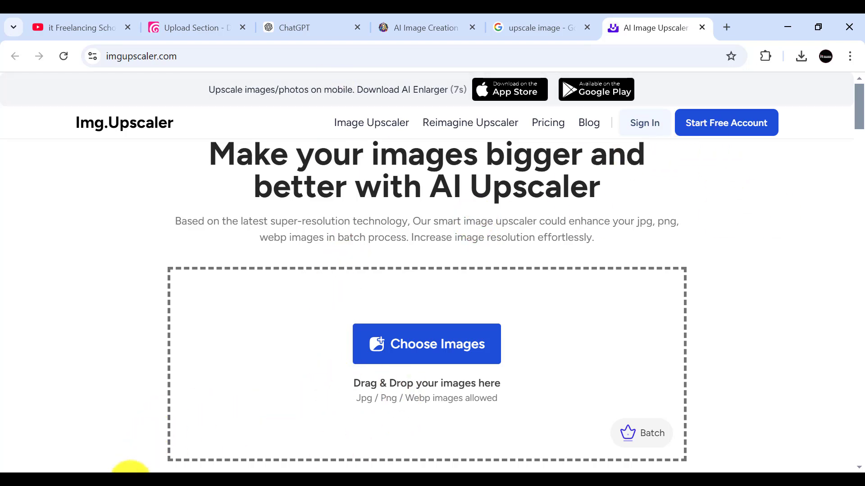
Step: Close the duplicate Downloads window and try to add the Leonardo New Year image to Img.Upscaler from the remaining one
{"action": "mouse_move", "coordinate": [151, 470]}
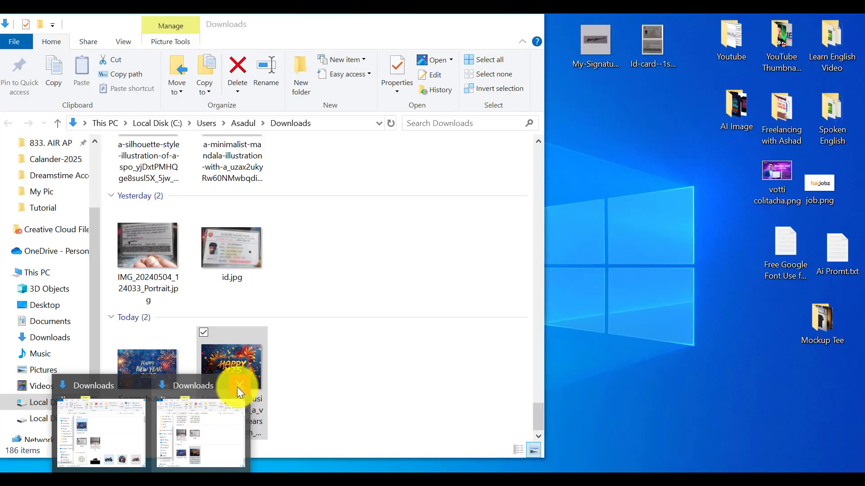
{"action": "left_click", "coordinate": [239, 386]}
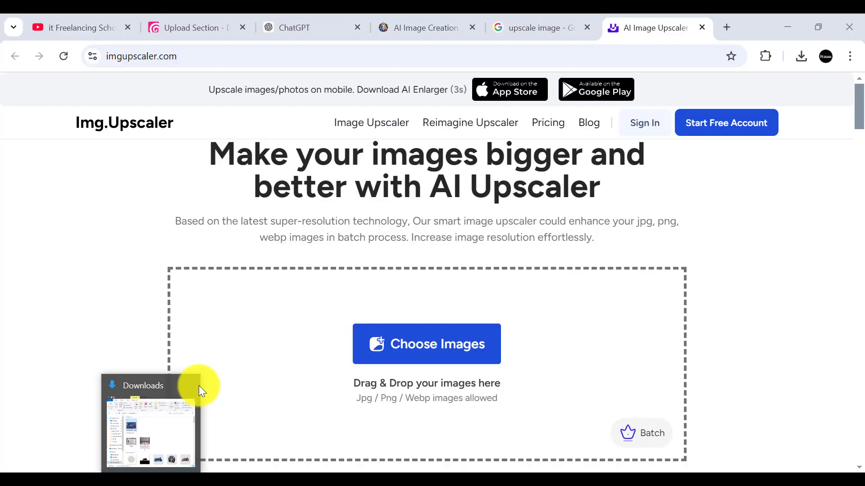
{"action": "left_click", "coordinate": [150, 411]}
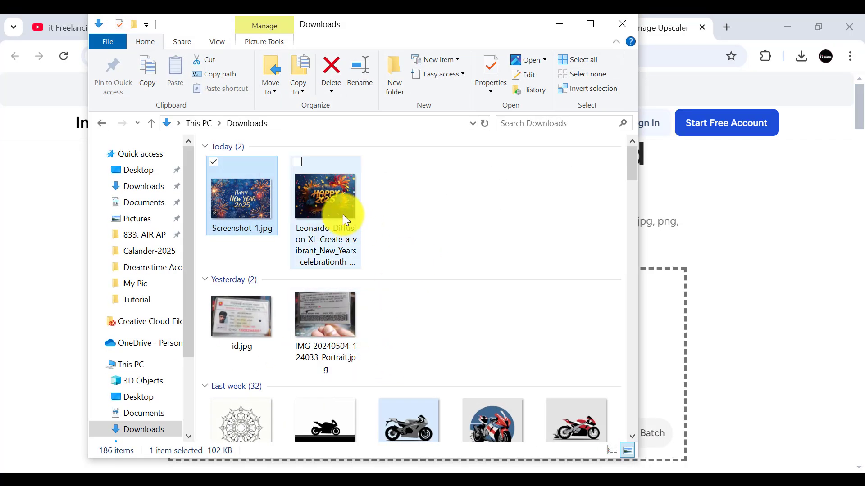
{"action": "left_click", "coordinate": [342, 213]}
{"action": "left_click_drag", "start_coordinate": [326, 203], "coordinate": [705, 218]}
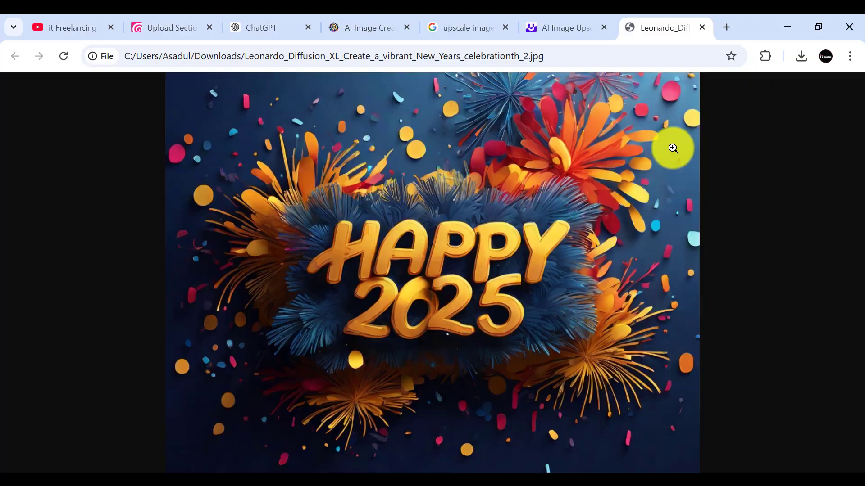
Step: Dismiss the advertisement covering the Img.Upscaler page and close the browser tab showing the stray Leonardo image
{"action": "left_click", "coordinate": [569, 27]}
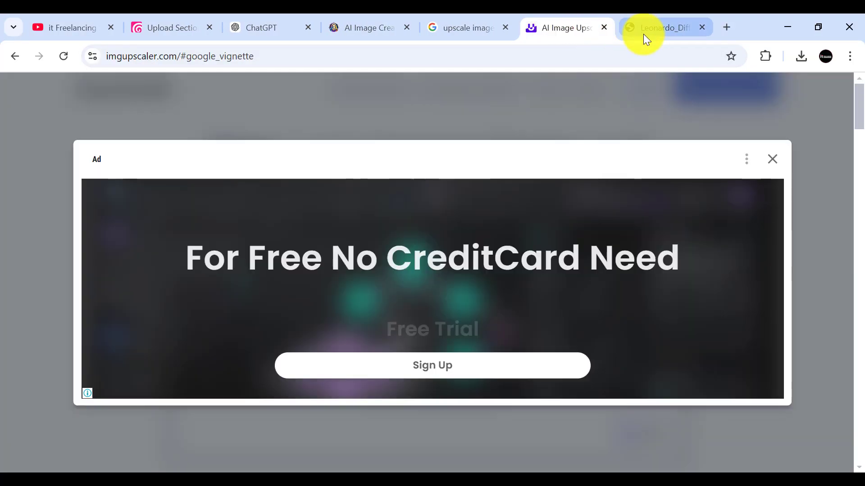
{"action": "left_click", "coordinate": [770, 157]}
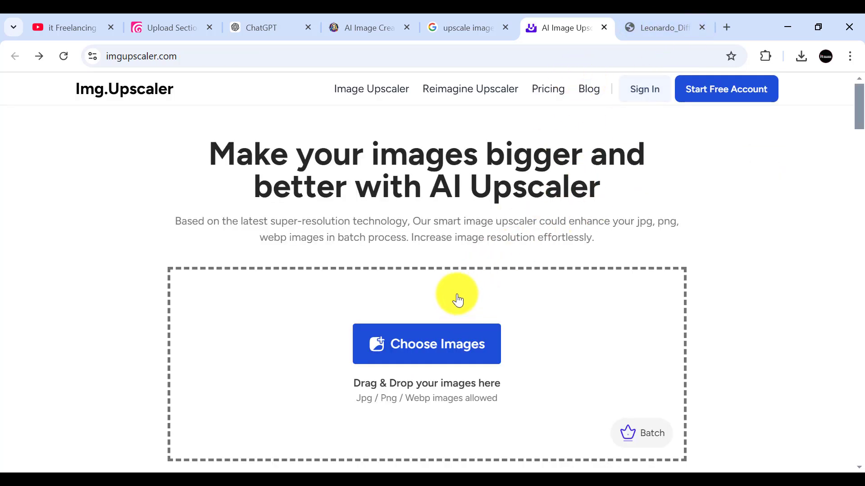
{"action": "left_click", "coordinate": [658, 28]}
{"action": "left_click", "coordinate": [701, 28]}
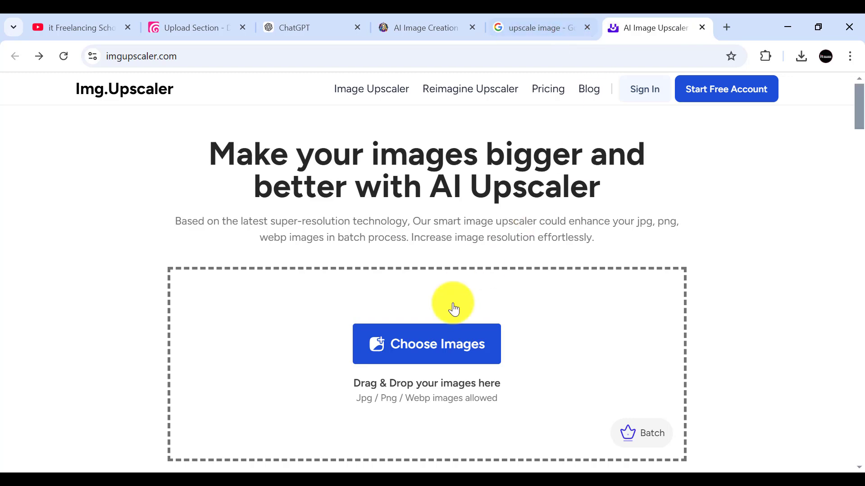
Step: Add the Leonardo "Happy 2025" image from the Downloads folder to Img.Upscaler's upload area
{"action": "scroll", "coordinate": [446, 311], "scroll_direction": "down", "scroll_amount": 3}
{"action": "left_click", "coordinate": [144, 472]}
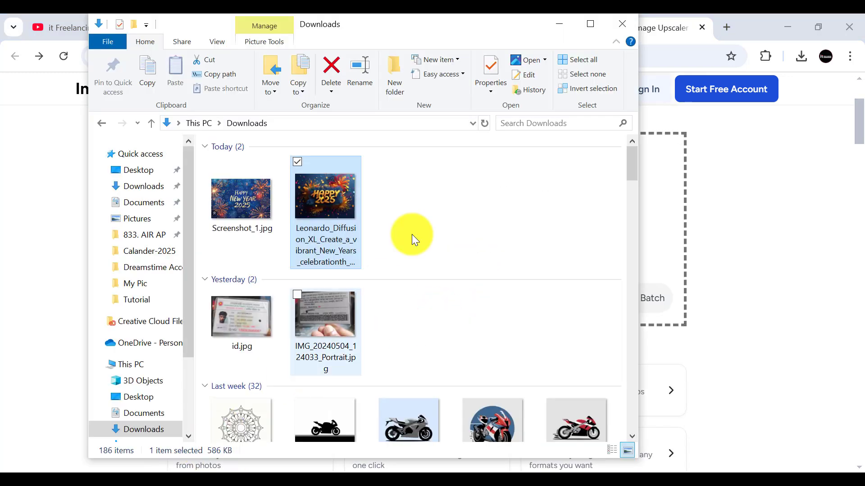
{"action": "left_click_drag", "start_coordinate": [497, 29], "coordinate": [279, 43]}
{"action": "left_click_drag", "start_coordinate": [121, 188], "coordinate": [505, 239]}
{"action": "scroll", "coordinate": [299, 308], "scroll_direction": "up", "scroll_amount": 1}
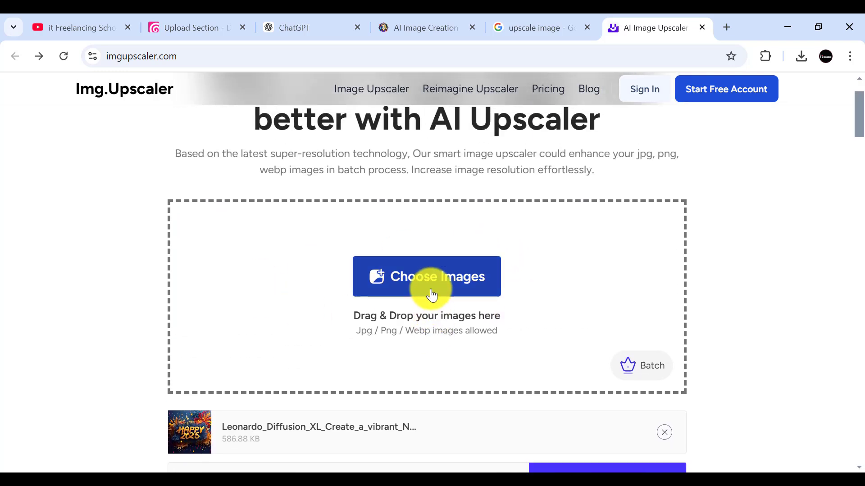
Step: Set the upscale ratio to 400% and start uploading and upscaling the image
{"action": "scroll", "coordinate": [287, 388], "scroll_direction": "down", "scroll_amount": 2}
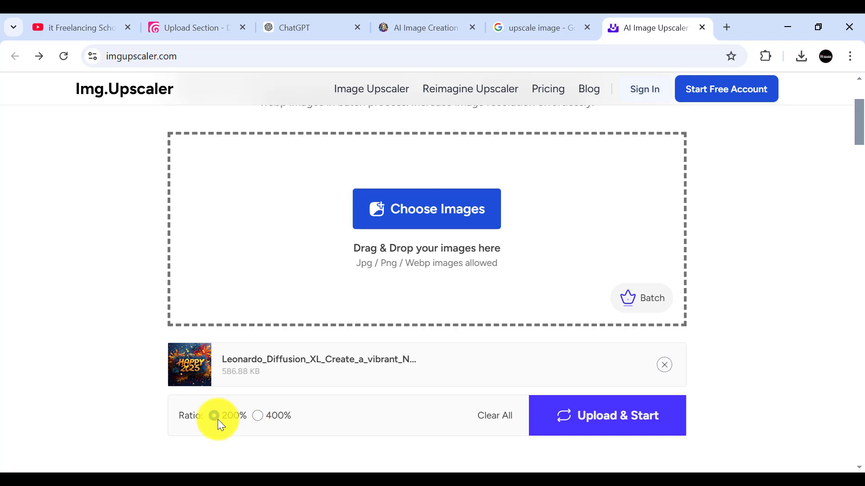
{"action": "left_click", "coordinate": [258, 415]}
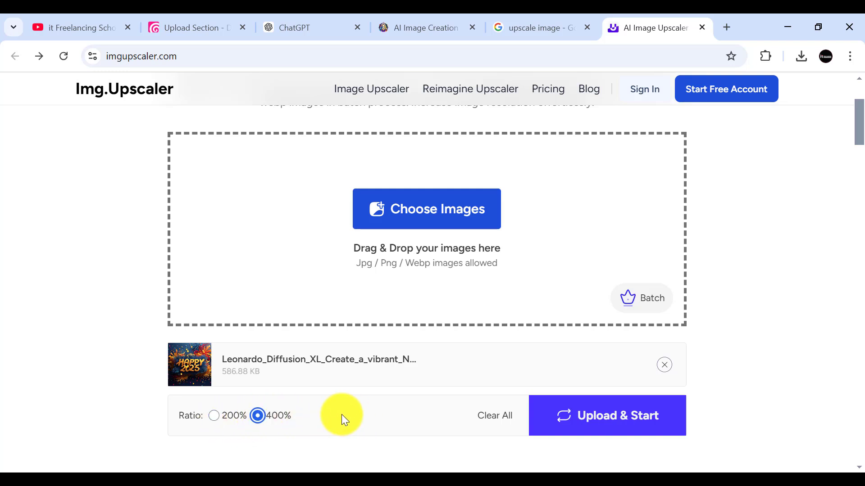
{"action": "left_click", "coordinate": [591, 423]}
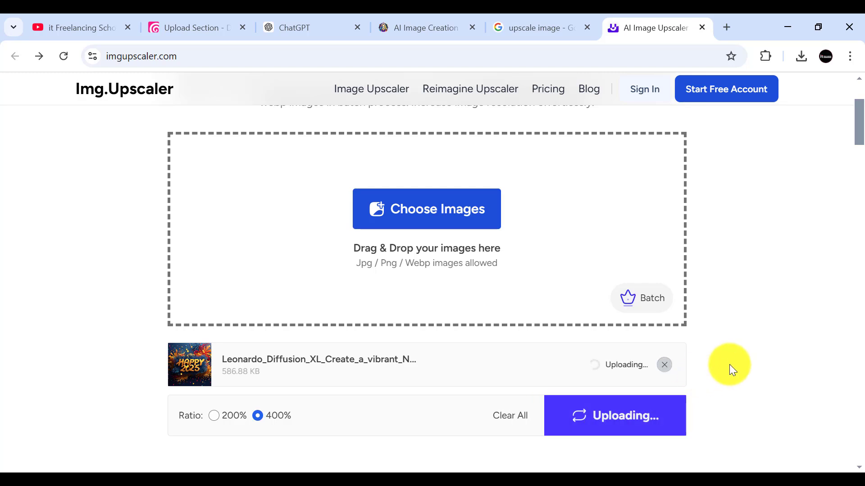
{"action": "scroll", "coordinate": [668, 158], "scroll_direction": "up", "scroll_amount": 3}
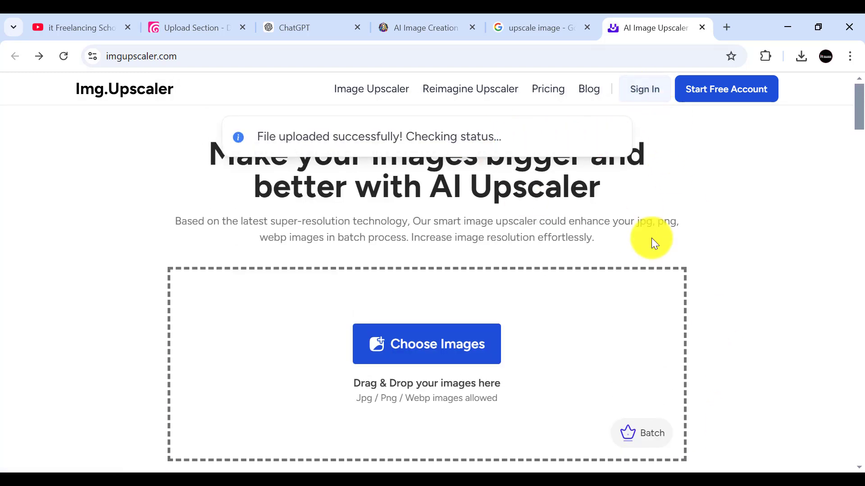
{"action": "scroll", "coordinate": [652, 238], "scroll_direction": "down", "scroll_amount": 4}
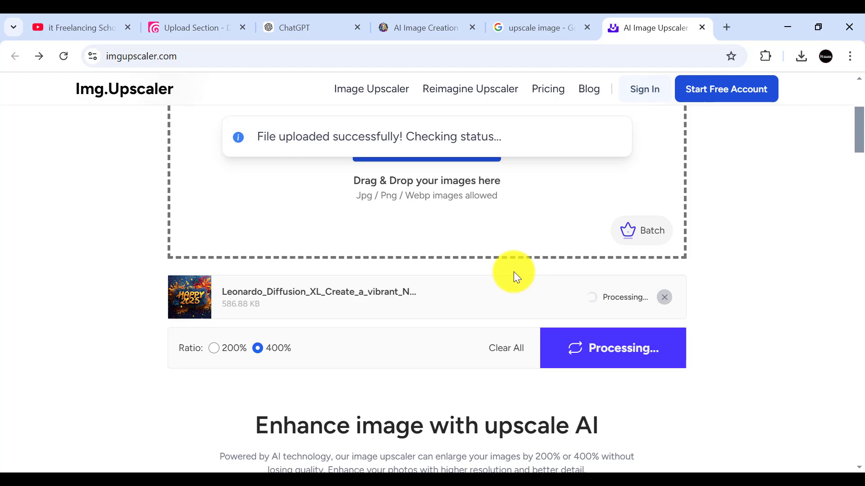
{"action": "scroll", "coordinate": [450, 261], "scroll_direction": "up", "scroll_amount": 3}
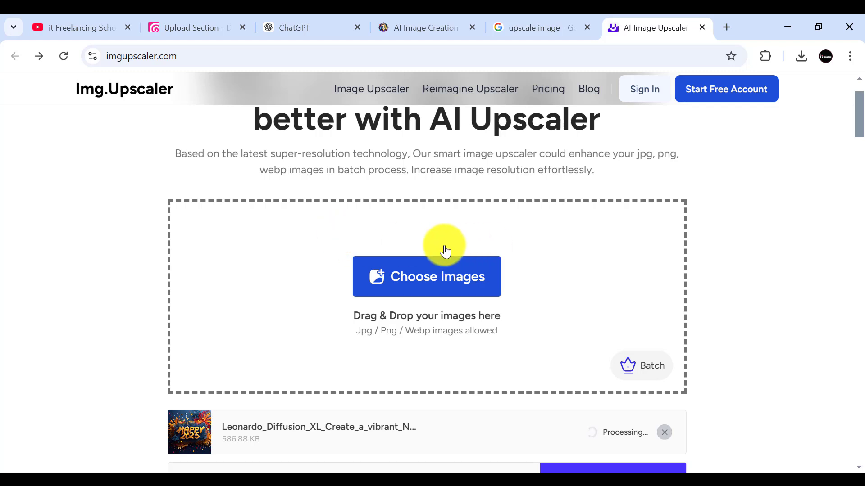
{"action": "scroll", "coordinate": [558, 252], "scroll_direction": "down", "scroll_amount": 3}
{"action": "scroll", "coordinate": [396, 236], "scroll_direction": "up", "scroll_amount": 3}
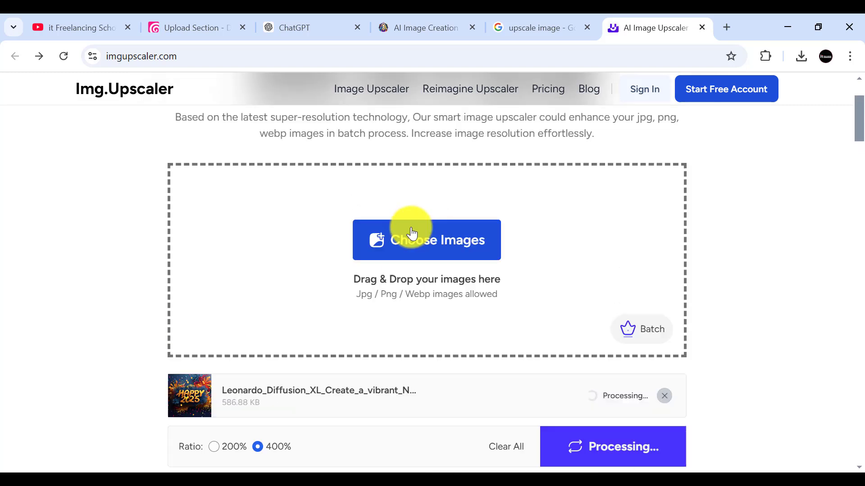
Step: Download the upscaled "Happy 2025" image and show the file in the Downloads folder
{"action": "scroll", "coordinate": [579, 206], "scroll_direction": "down", "scroll_amount": 1}
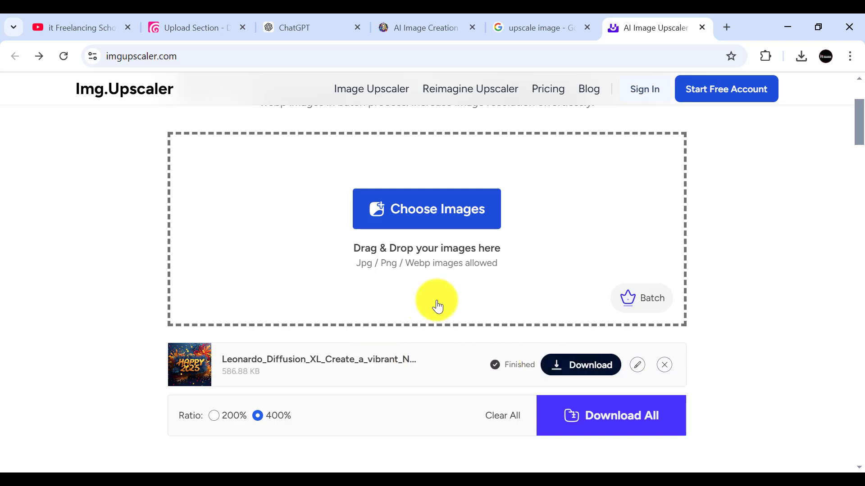
{"action": "left_click", "coordinate": [589, 366]}
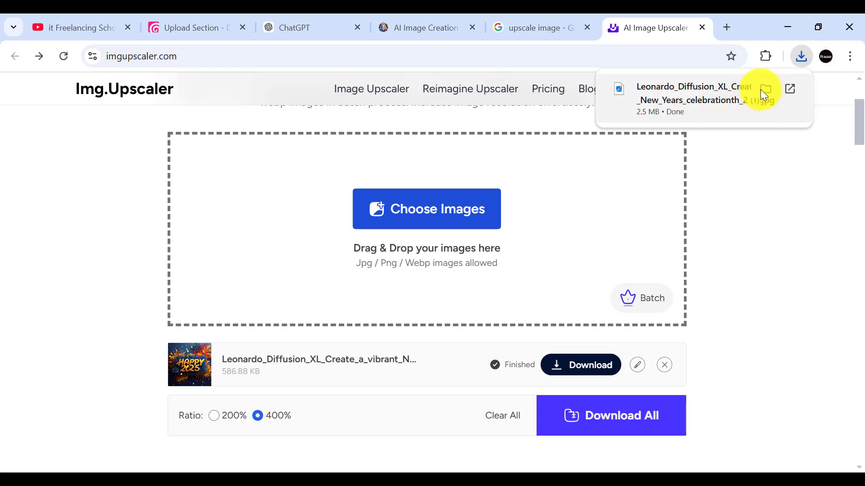
{"action": "left_click", "coordinate": [768, 93]}
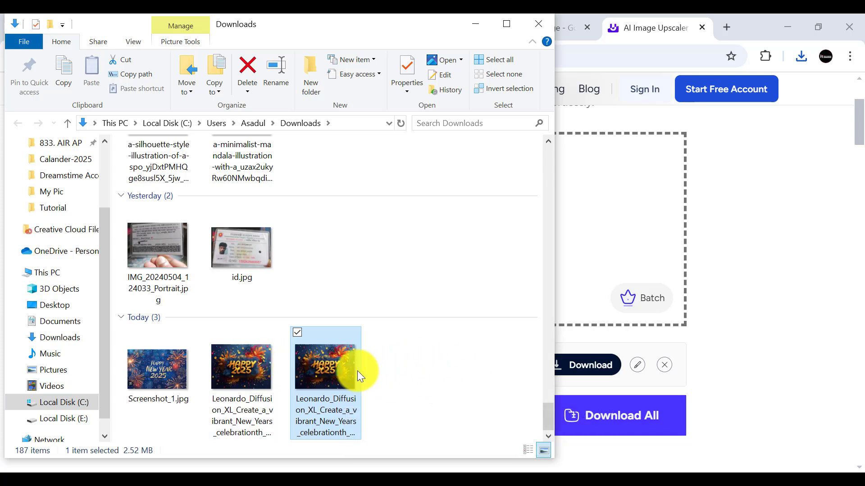
Step: Open the upscaled "Happy 2025" image in Adobe Photoshop CC 2017, and return to the browser with Photoshop and the Downloads folder minimized
{"action": "right_click", "coordinate": [333, 363]}
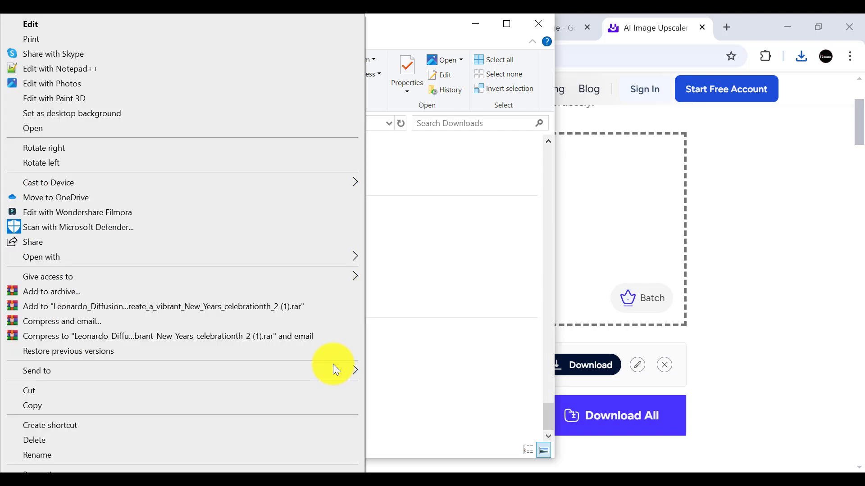
{"action": "mouse_move", "coordinate": [38, 255]}
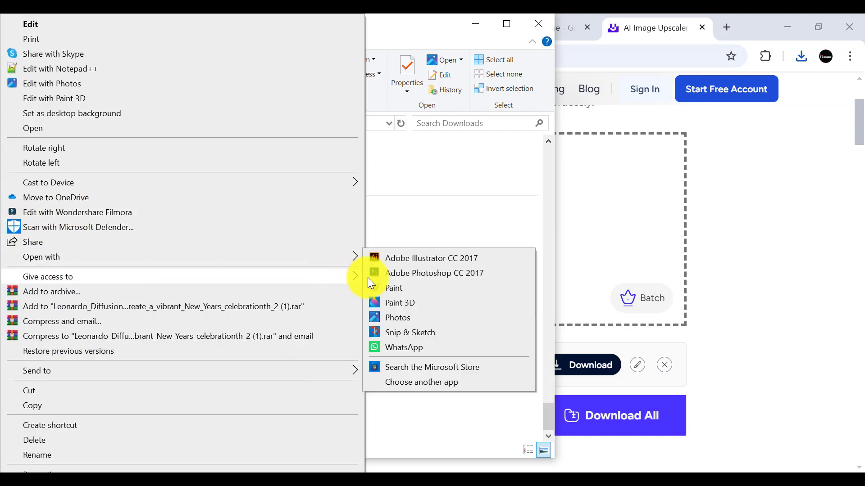
{"action": "left_click", "coordinate": [405, 272]}
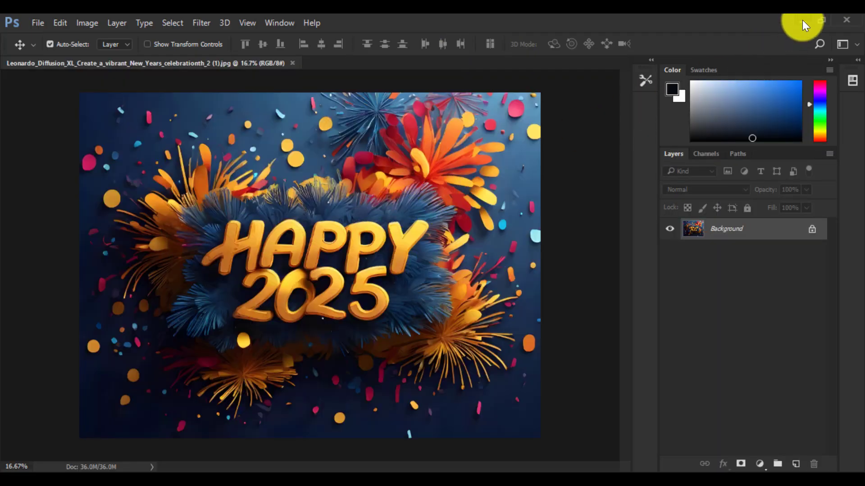
{"action": "left_click", "coordinate": [802, 21]}
{"action": "left_click", "coordinate": [475, 23]}
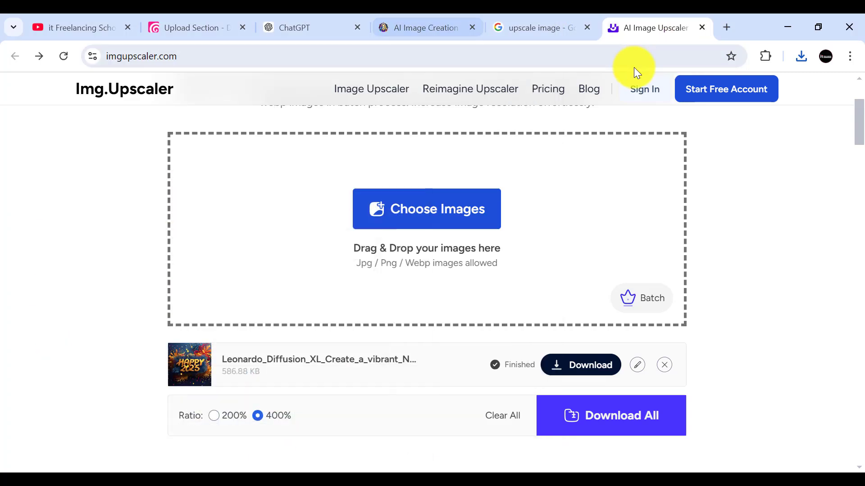
Step: Search Google for "photopea" from the existing search results tab and open the Photopea online photo editor
{"action": "left_click", "coordinate": [726, 26]}
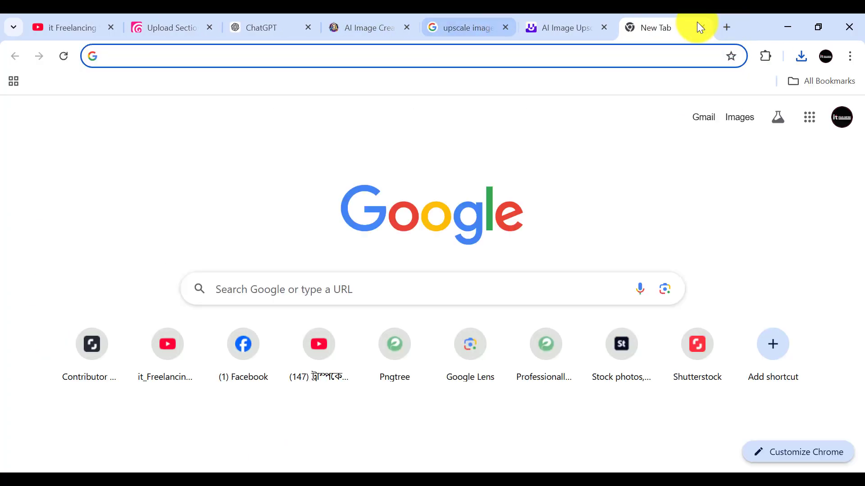
{"action": "left_click", "coordinate": [702, 26]}
{"action": "left_click", "coordinate": [502, 23]}
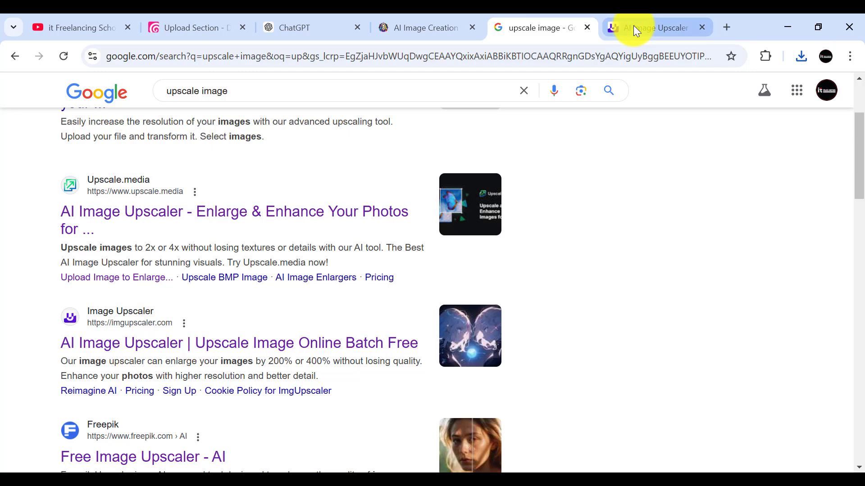
{"action": "left_click_drag", "start_coordinate": [633, 25], "coordinate": [525, 23]}
{"action": "left_click", "coordinate": [668, 23]}
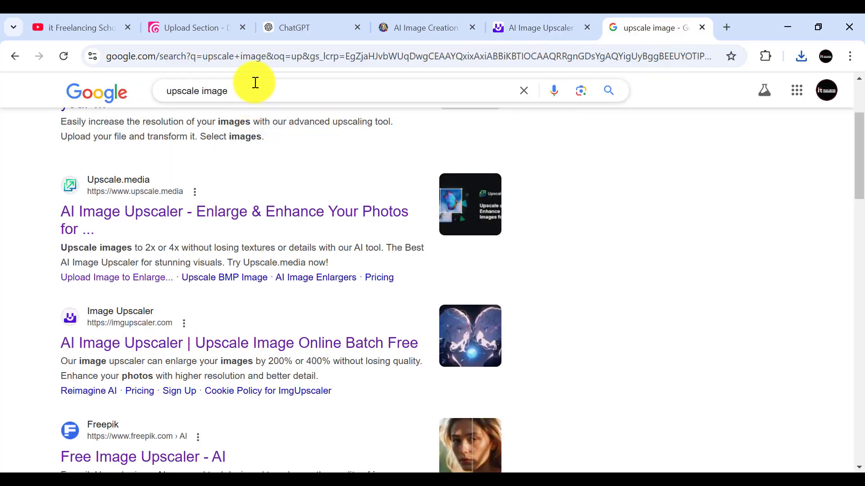
{"action": "left_click", "coordinate": [523, 91]}
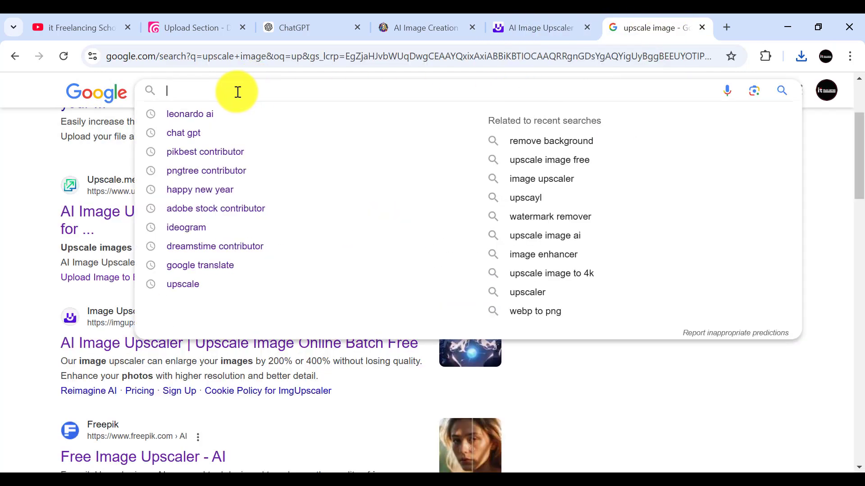
{"action": "type", "text": "photo"}
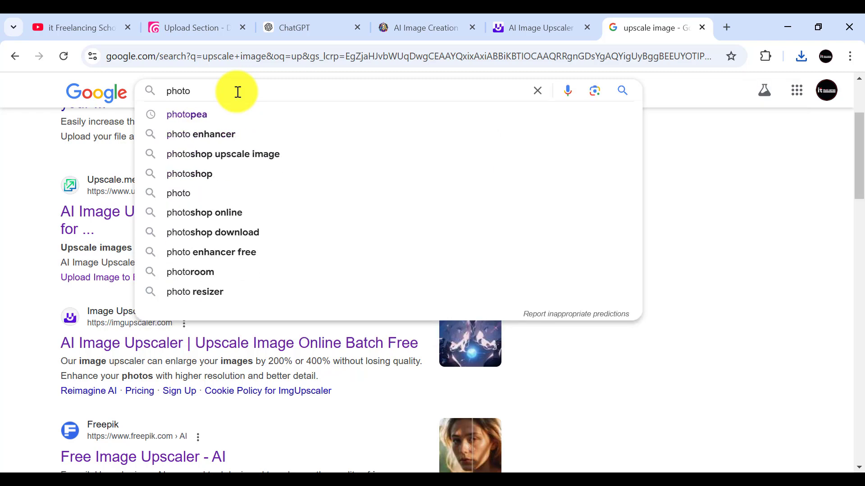
{"action": "left_click", "coordinate": [197, 114]}
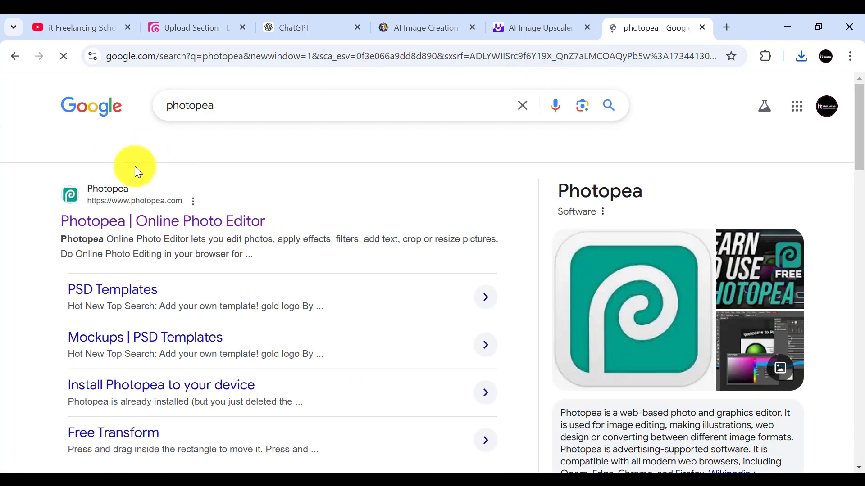
{"action": "left_click", "coordinate": [79, 221]}
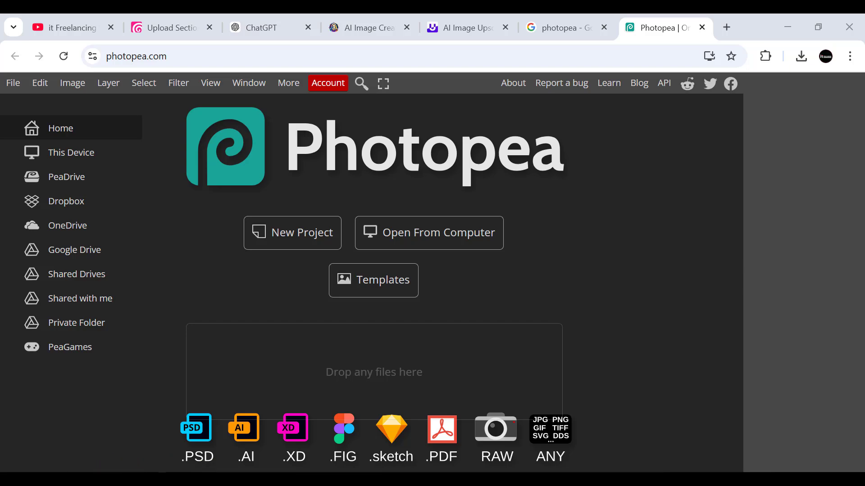
Step: Load the upscaled "Happy 2025" image from the Downloads folder into Photopea
{"action": "mouse_move", "coordinate": [155, 475]}
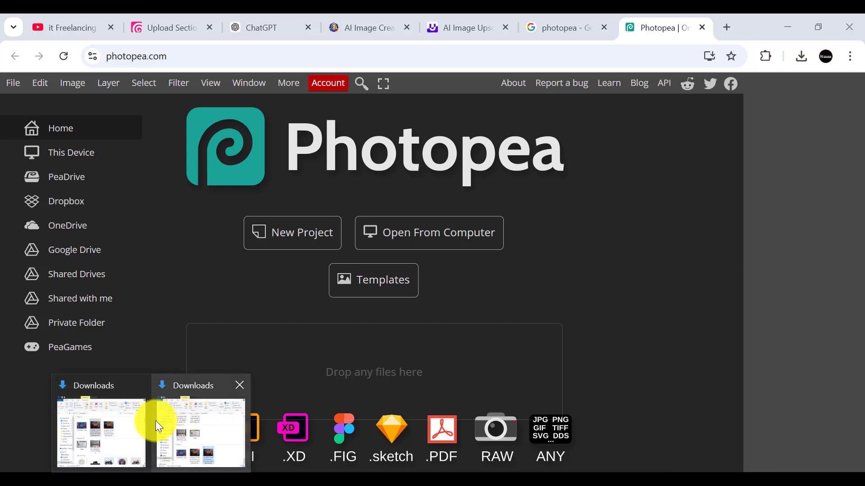
{"action": "left_click", "coordinate": [156, 426]}
{"action": "left_click_drag", "start_coordinate": [328, 364], "coordinate": [628, 315]}
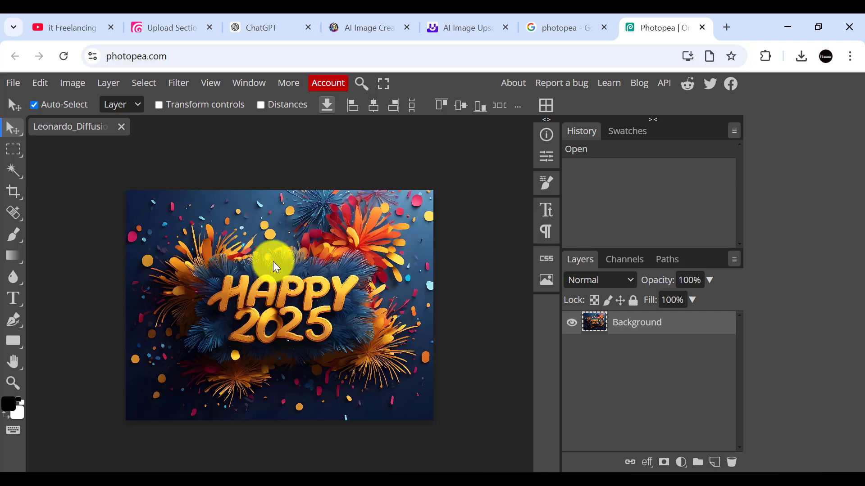
Step: Open the image size settings and set the resolution to 300 pixels per inch
{"action": "left_click", "coordinate": [73, 84]}
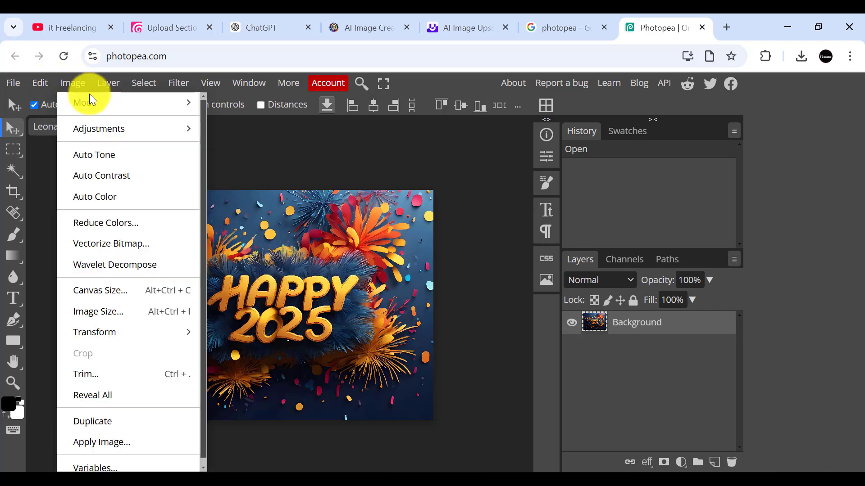
{"action": "mouse_move", "coordinate": [88, 96]}
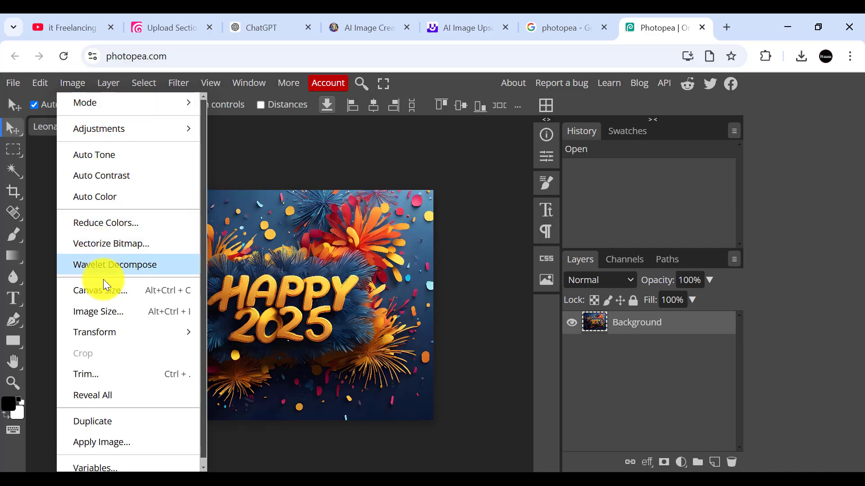
{"action": "left_click", "coordinate": [104, 311]}
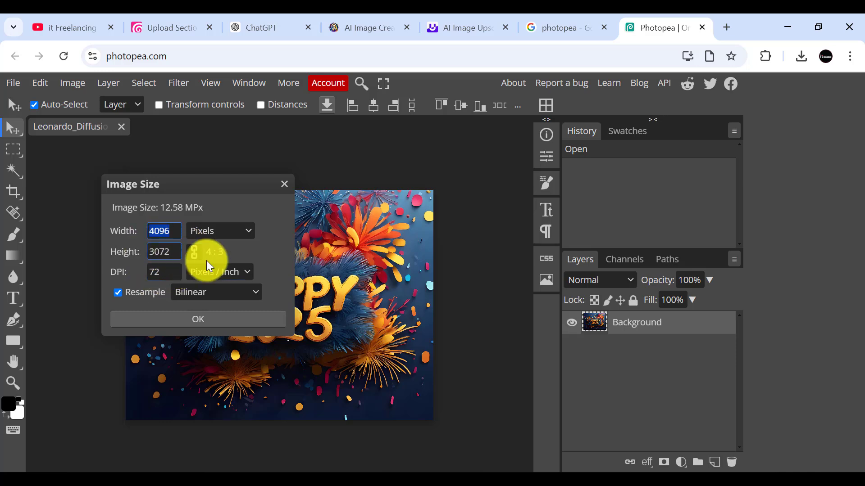
{"action": "left_click", "coordinate": [171, 273]}
{"action": "left_click", "coordinate": [172, 274]}
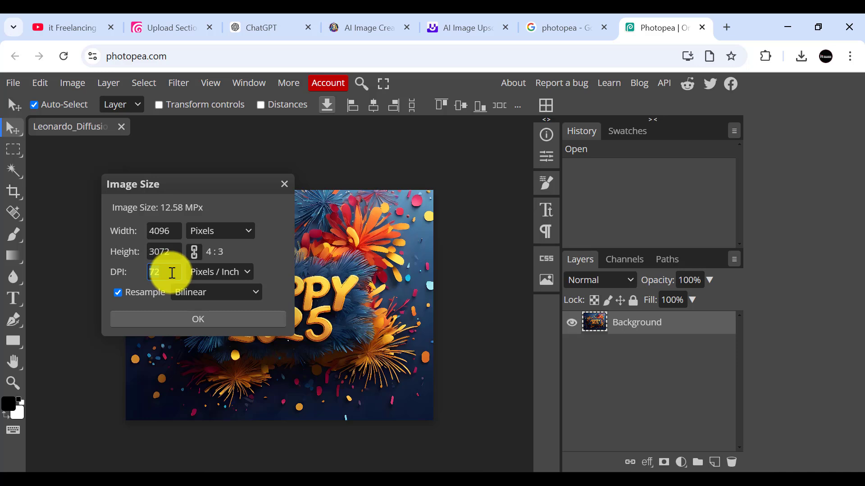
{"action": "type", "text": "300"}
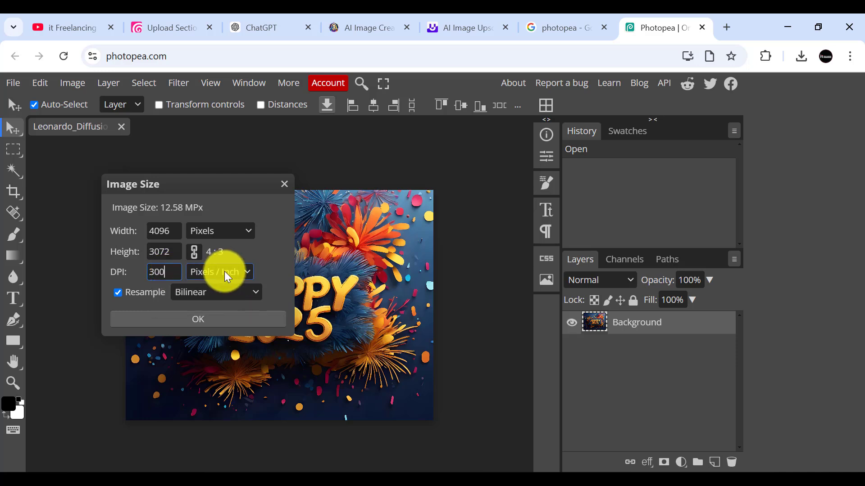
{"action": "key", "text": "Tab"}
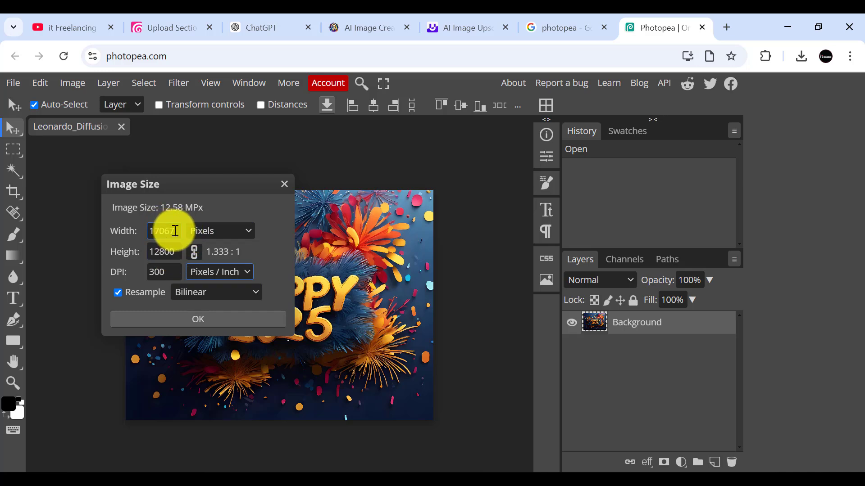
Step: Set the image width to 5000 pixels with the proportions linked and apply the new image size
{"action": "left_click_drag", "start_coordinate": [174, 230], "coordinate": [139, 230]}
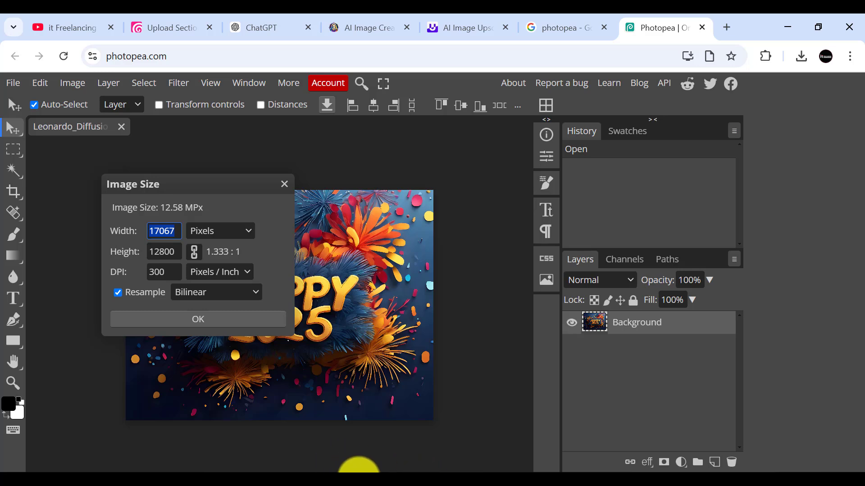
{"action": "left_click", "coordinate": [358, 478]}
{"action": "left_click", "coordinate": [817, 439]}
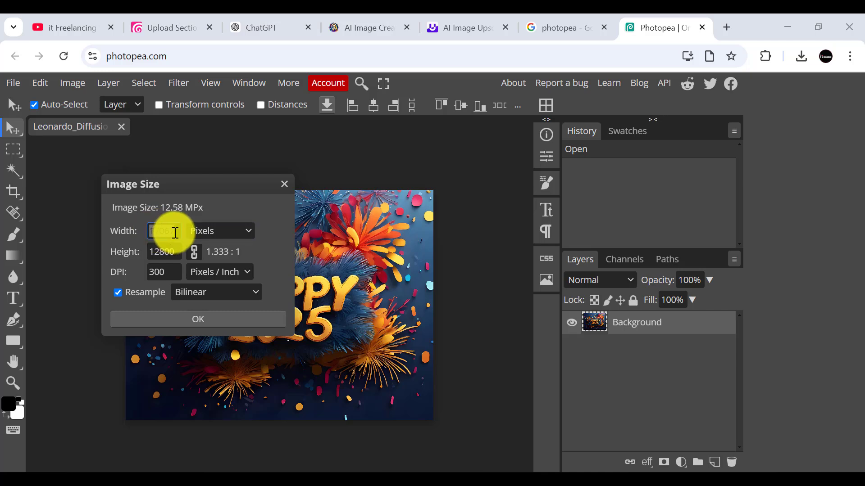
{"action": "left_click", "coordinate": [159, 231]}
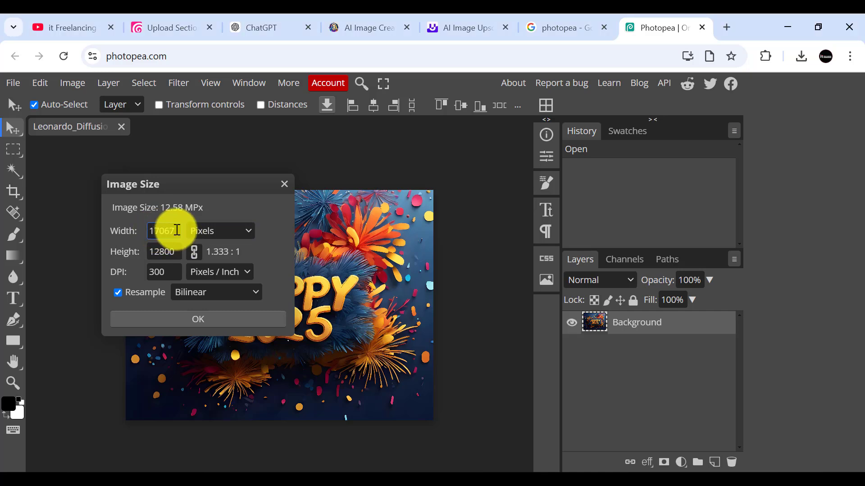
{"action": "left_click_drag", "start_coordinate": [176, 231], "coordinate": [142, 229]}
{"action": "type", "text": "5000"}
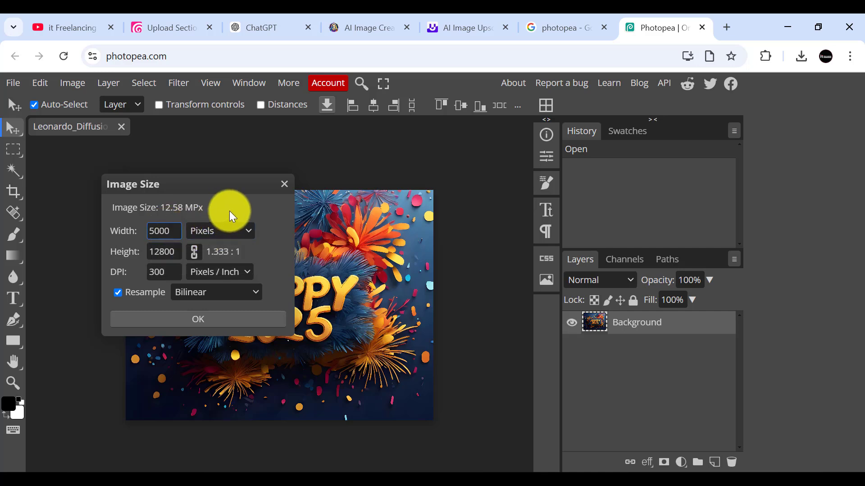
{"action": "key", "text": "Tab"}
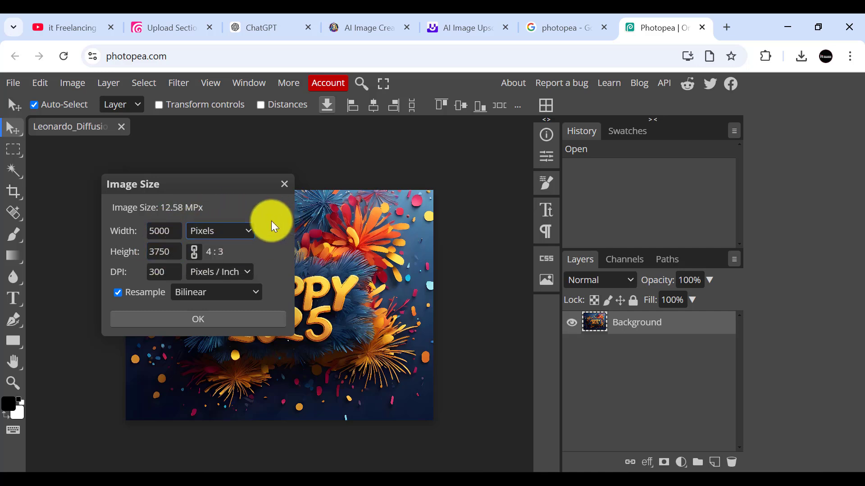
{"action": "left_click", "coordinate": [271, 221]}
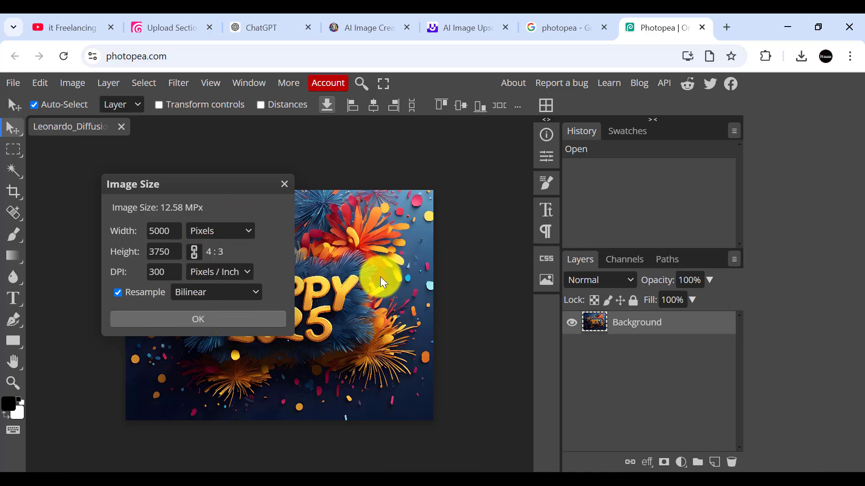
{"action": "left_click", "coordinate": [199, 319]}
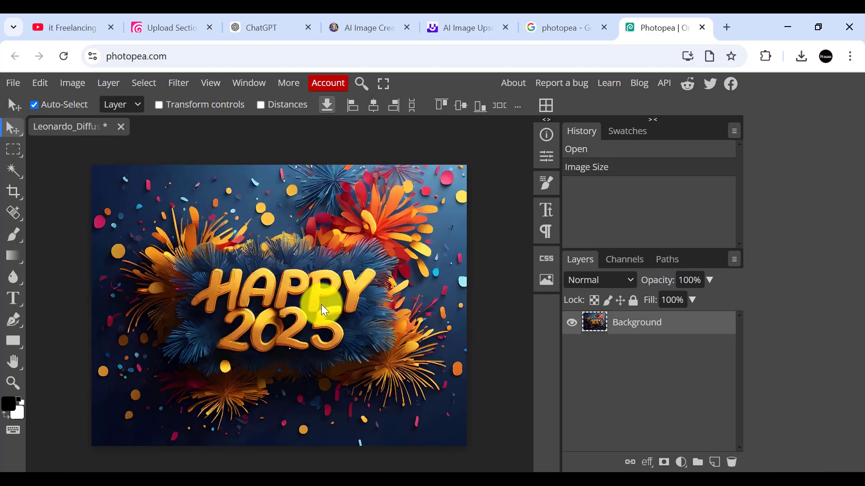
{"action": "scroll", "coordinate": [325, 307], "scroll_direction": "up", "scroll_amount": 2}
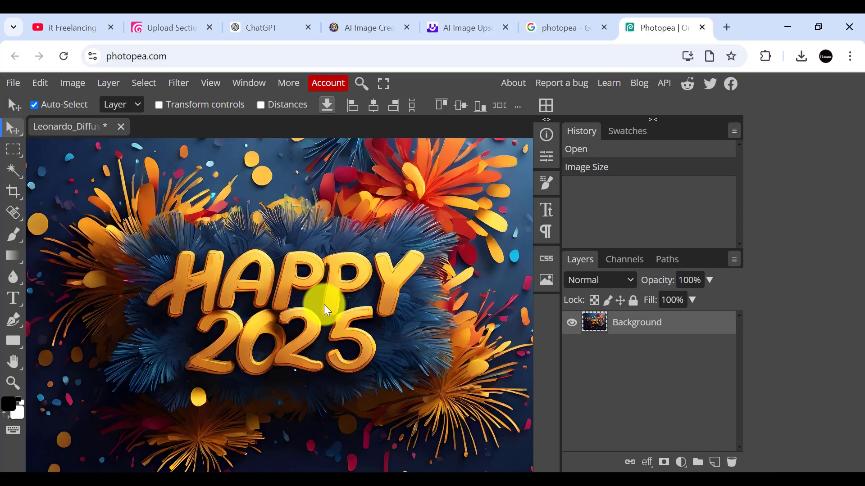
{"action": "scroll", "coordinate": [325, 310], "scroll_direction": "down", "scroll_amount": 3}
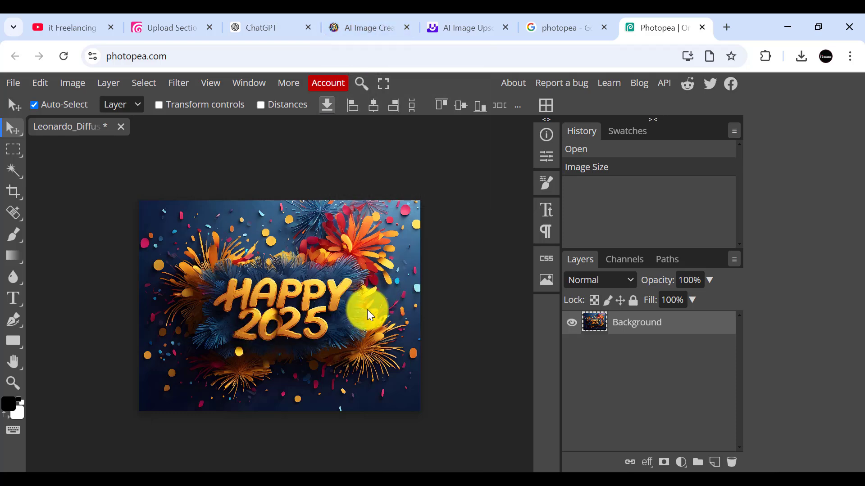
{"action": "scroll", "coordinate": [367, 311], "scroll_direction": "up", "scroll_amount": 3}
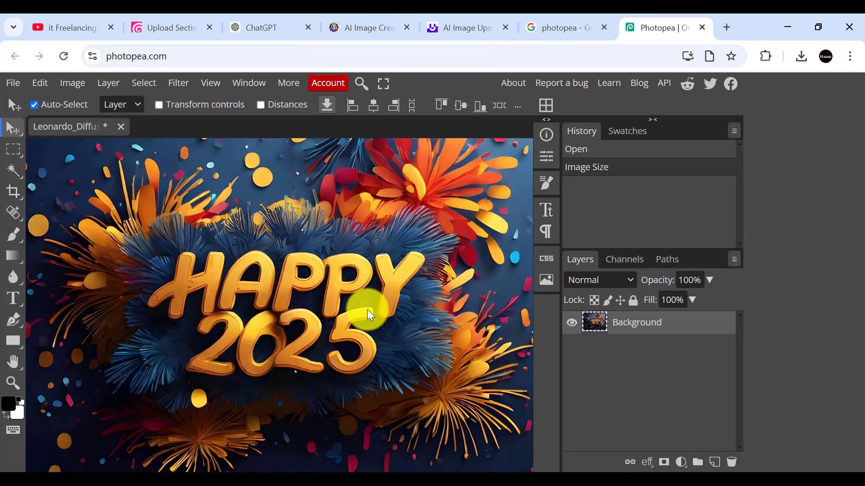
{"action": "scroll", "coordinate": [367, 311], "scroll_direction": "down", "scroll_amount": 3}
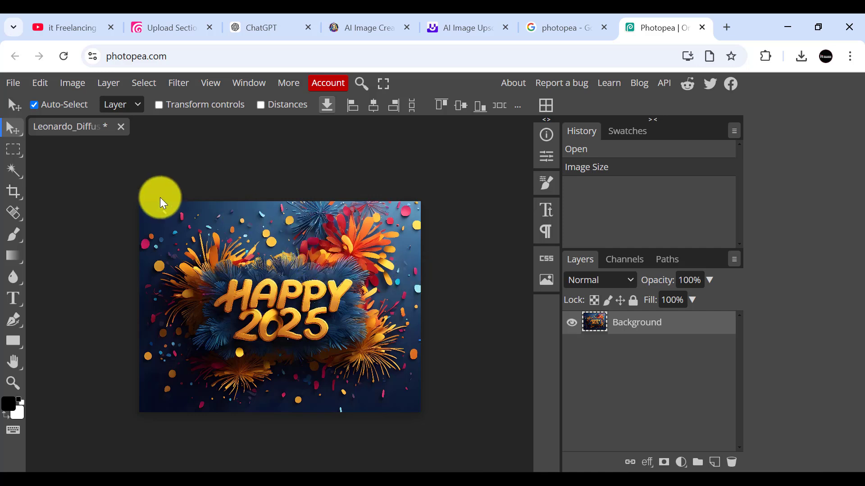
Step: Open the JPG export settings for the resized image and name the file "Happy New Year 2025"
{"action": "left_click", "coordinate": [12, 83]}
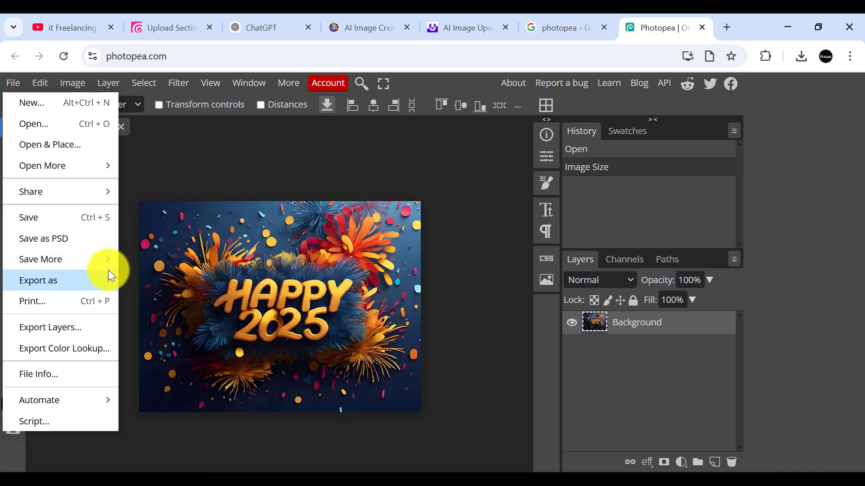
{"action": "mouse_move", "coordinate": [87, 281]}
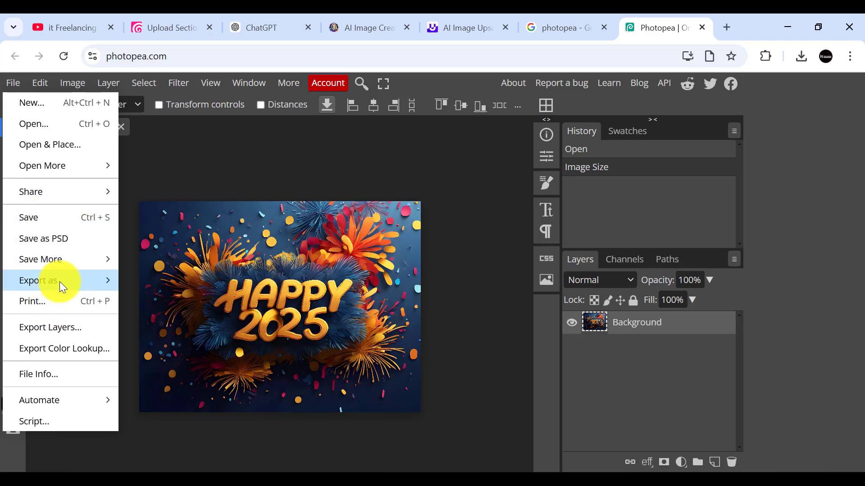
{"action": "mouse_move", "coordinate": [60, 282]}
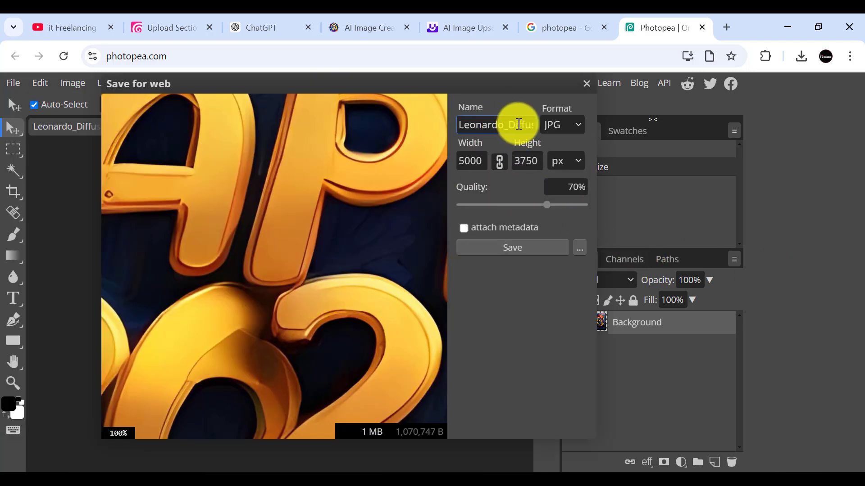
{"action": "left_click", "coordinate": [500, 123]}
{"action": "key", "text": "ctrl+a"}
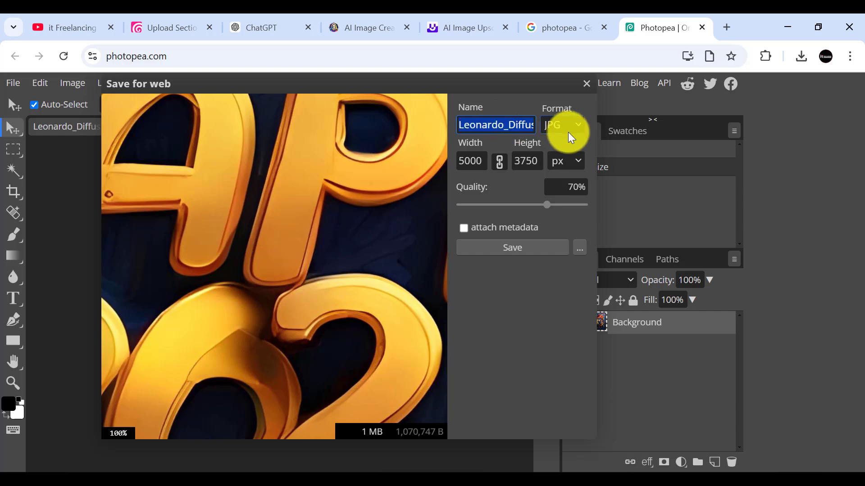
{"action": "type", "text": "Happ"}
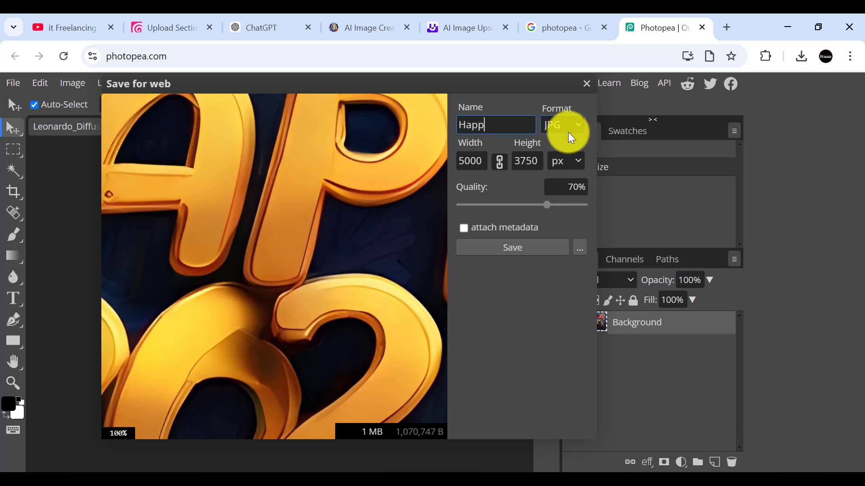
{"action": "type", "text": "y New Year 2025"}
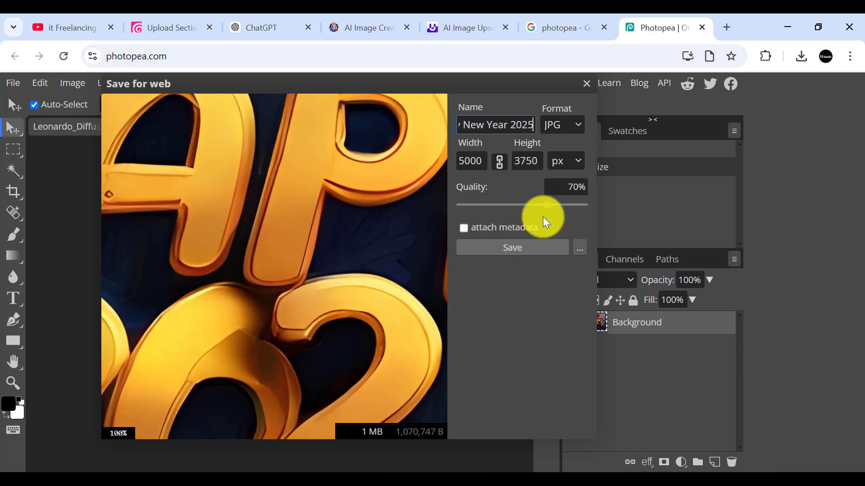
Step: Set the JPG quality to 100% and save the exported image
{"action": "left_click_drag", "start_coordinate": [550, 206], "coordinate": [594, 207]}
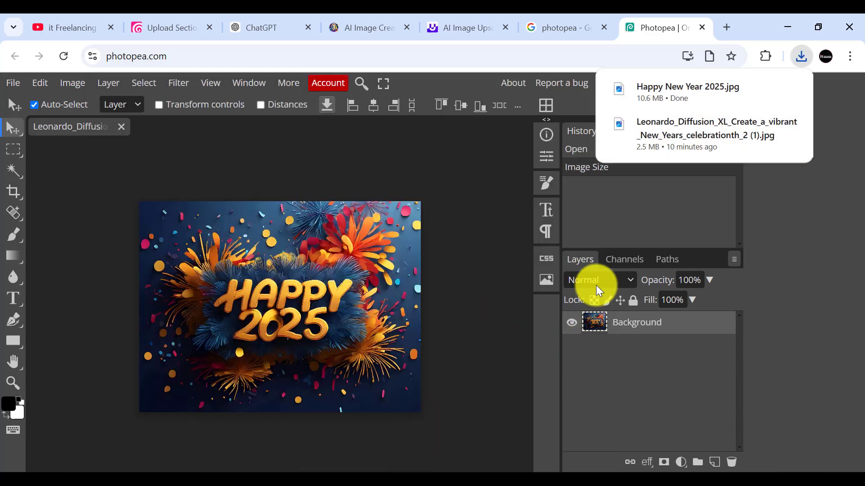
{"action": "mouse_move", "coordinate": [732, 90]}
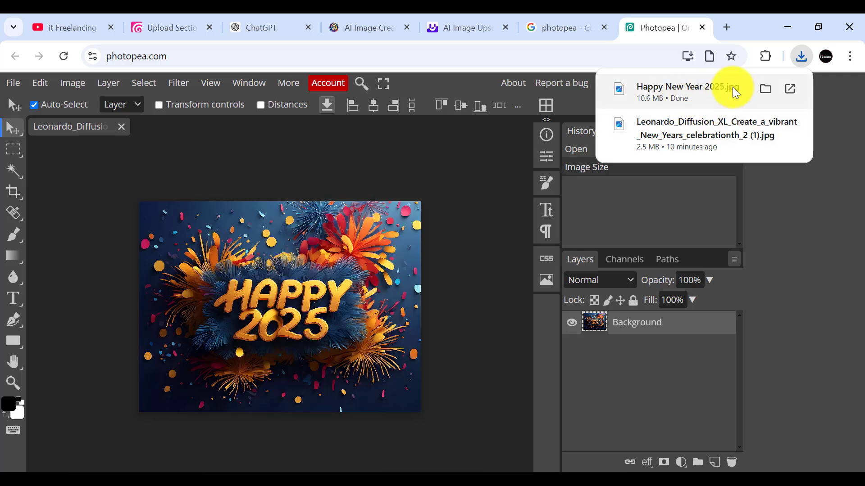
Step: Show the exported image in the Downloads folder and delete the upscaled Leonardo_Diffusion_XL file beside it
{"action": "left_click", "coordinate": [766, 88]}
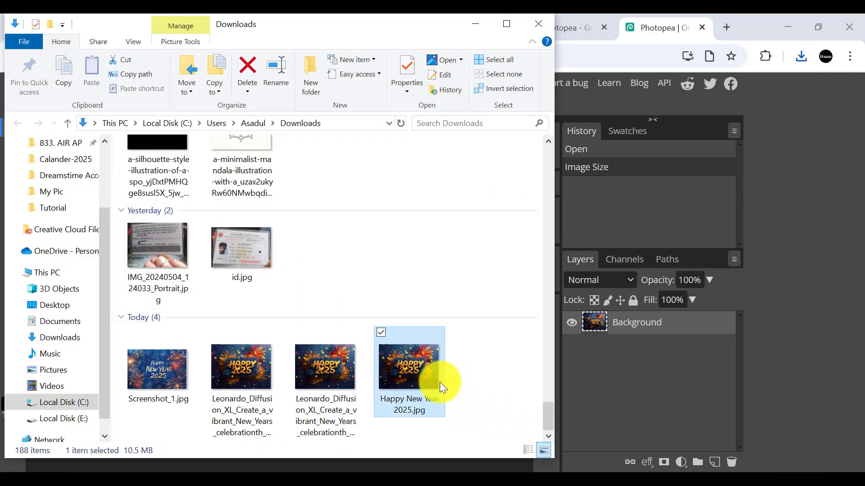
{"action": "left_click", "coordinate": [338, 388]}
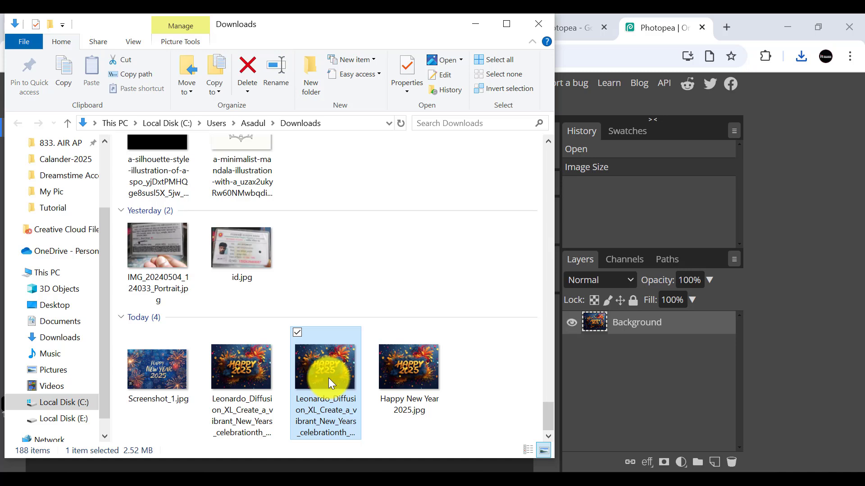
{"action": "key", "text": "Delete"}
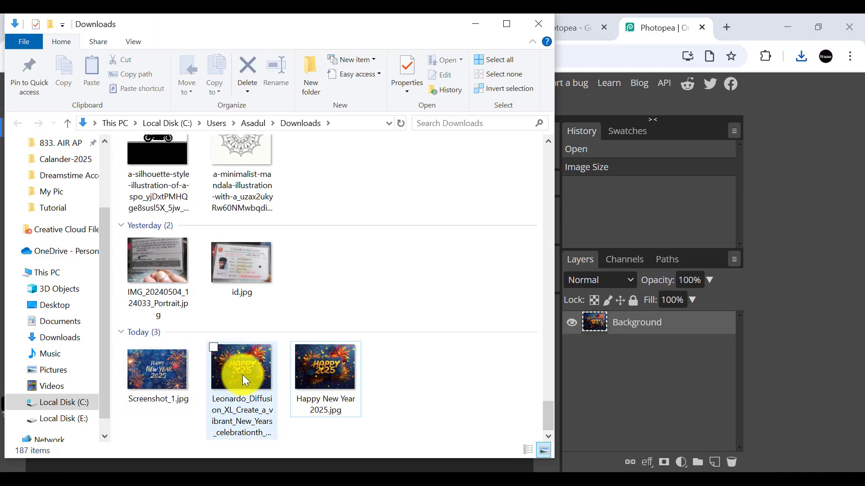
{"action": "left_click", "coordinate": [477, 26]}
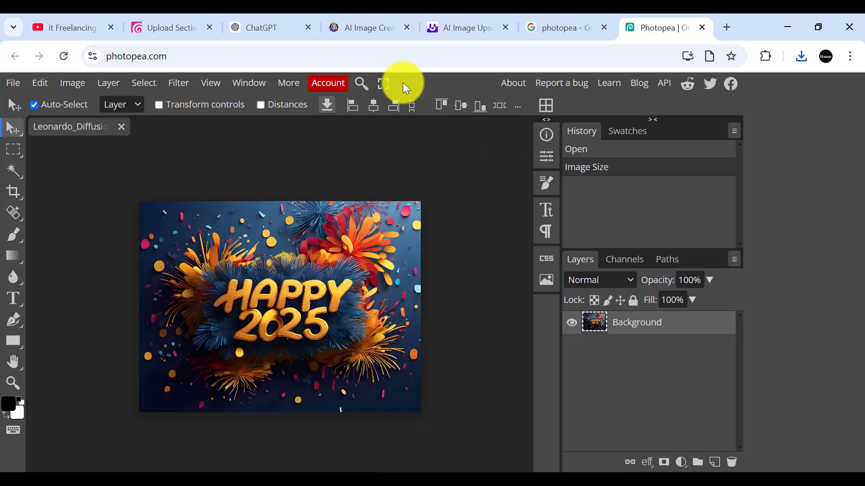
Step: Switch to the ChatGPT conversation and attach the remaining Leonardo_Diffusion_XL image from the Downloads folder to a new message
{"action": "left_click", "coordinate": [270, 26]}
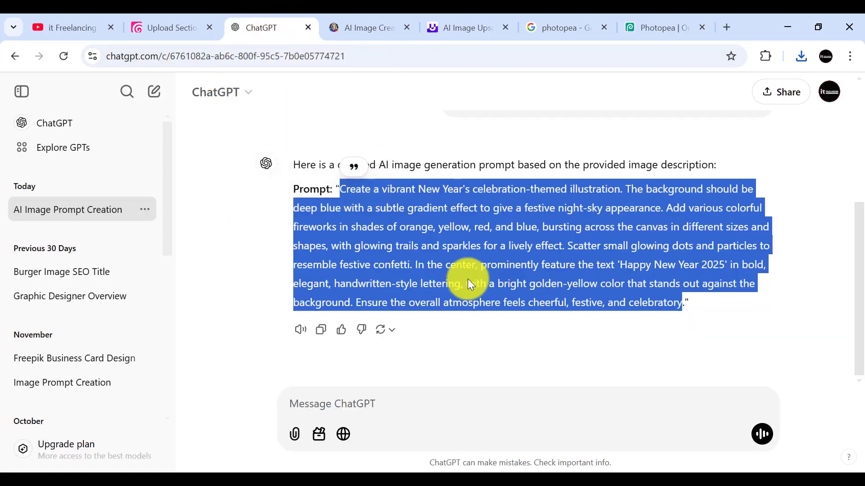
{"action": "left_click", "coordinate": [348, 400]}
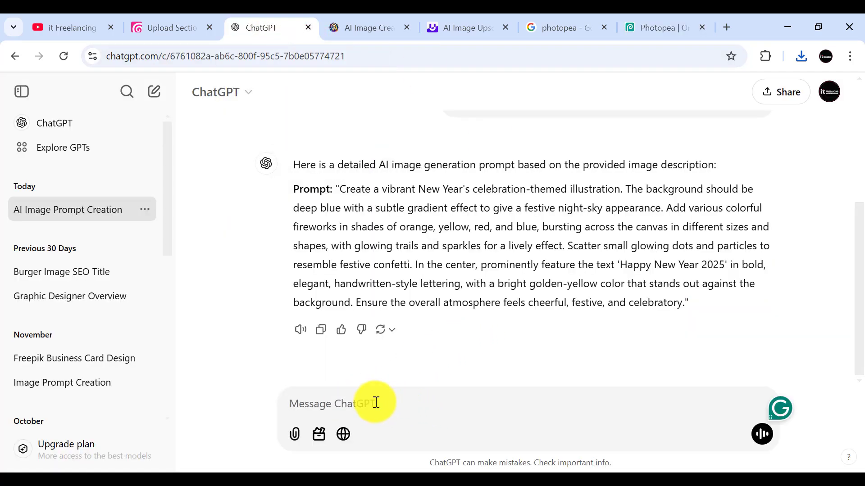
{"action": "scroll", "coordinate": [450, 261], "scroll_direction": "up", "scroll_amount": 4}
{"action": "scroll", "coordinate": [496, 267], "scroll_direction": "down", "scroll_amount": 4}
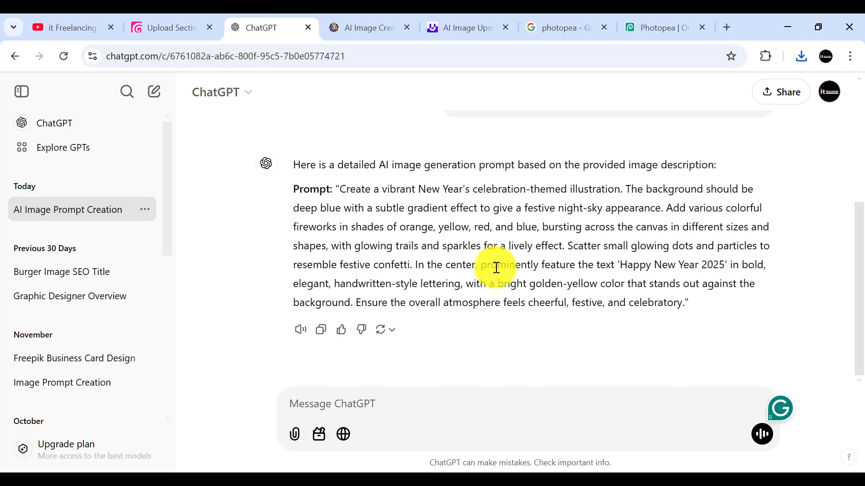
{"action": "mouse_move", "coordinate": [148, 471]}
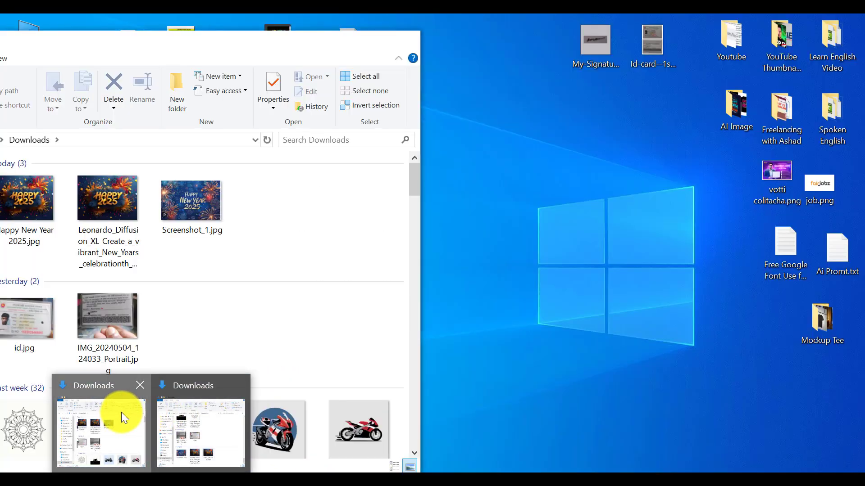
{"action": "left_click", "coordinate": [121, 412]}
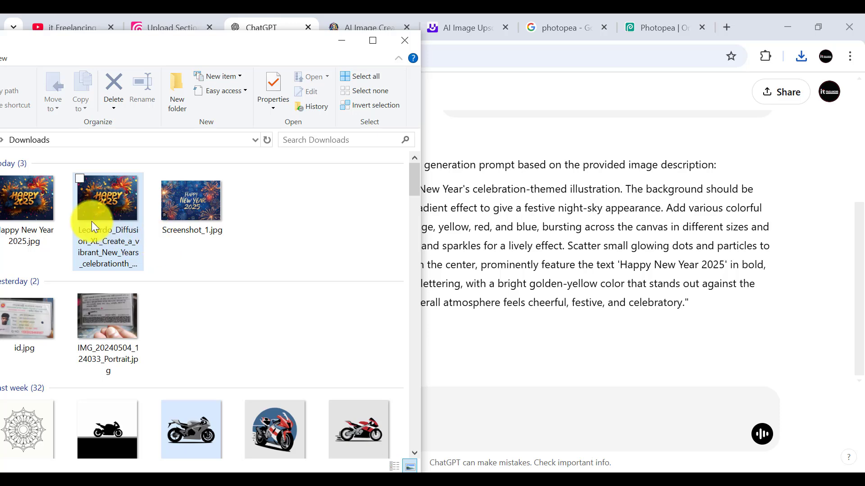
{"action": "left_click", "coordinate": [102, 213]}
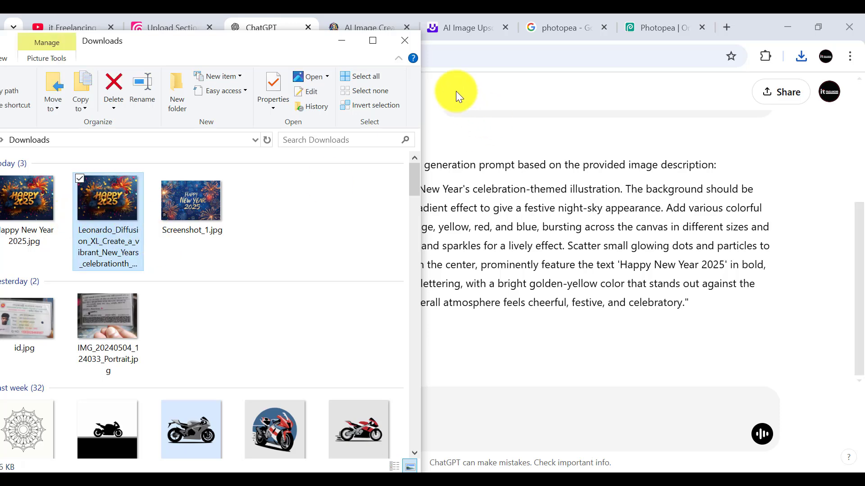
{"action": "left_click", "coordinate": [481, 298]}
{"action": "left_click", "coordinate": [312, 399]}
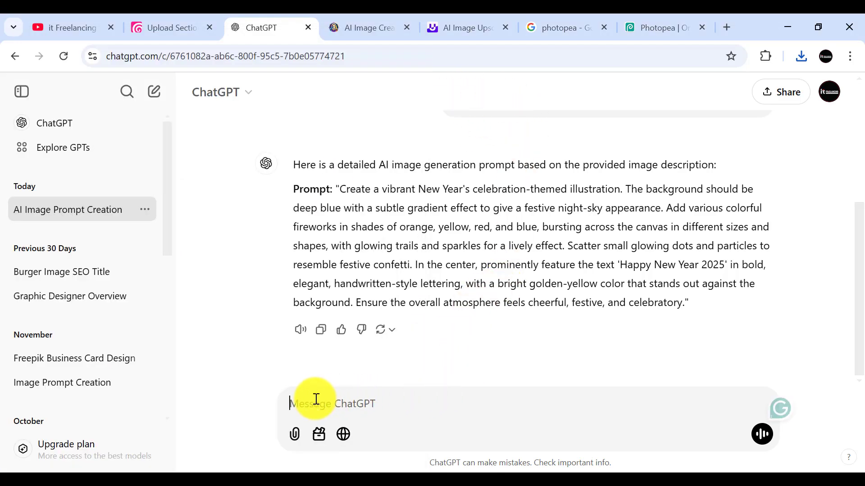
{"action": "key", "text": "ctrl+v"}
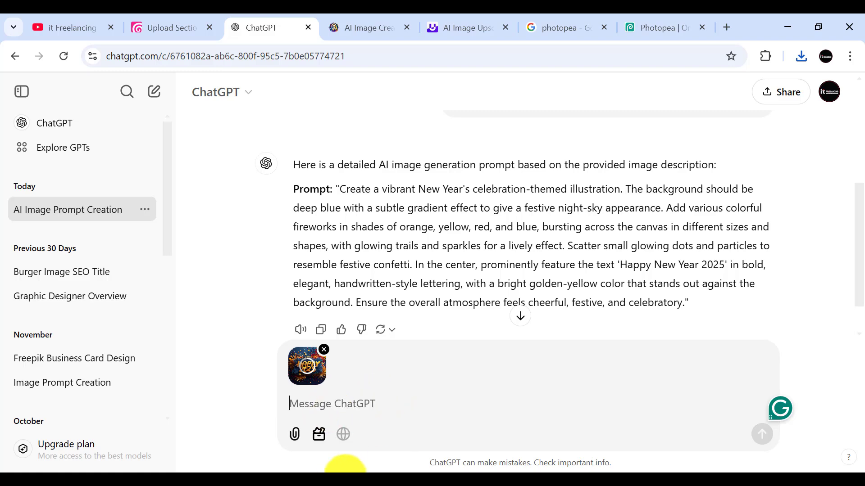
Step: Copy the "Please type 5 seo base title" prompt line for Dreamstime from Ai Promt.txt and send it to ChatGPT with the attached image
{"action": "mouse_move", "coordinate": [210, 480]}
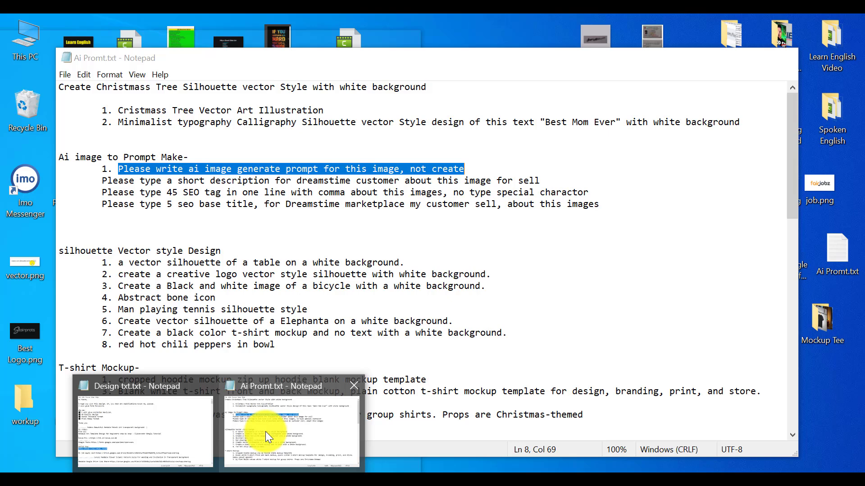
{"action": "left_click", "coordinate": [266, 432]}
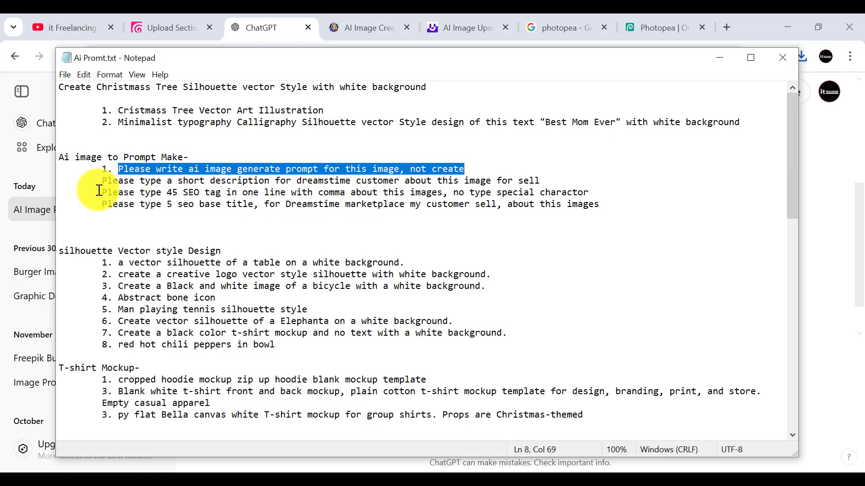
{"action": "left_click_drag", "start_coordinate": [108, 193], "coordinate": [600, 209]}
{"action": "right_click", "coordinate": [576, 207]}
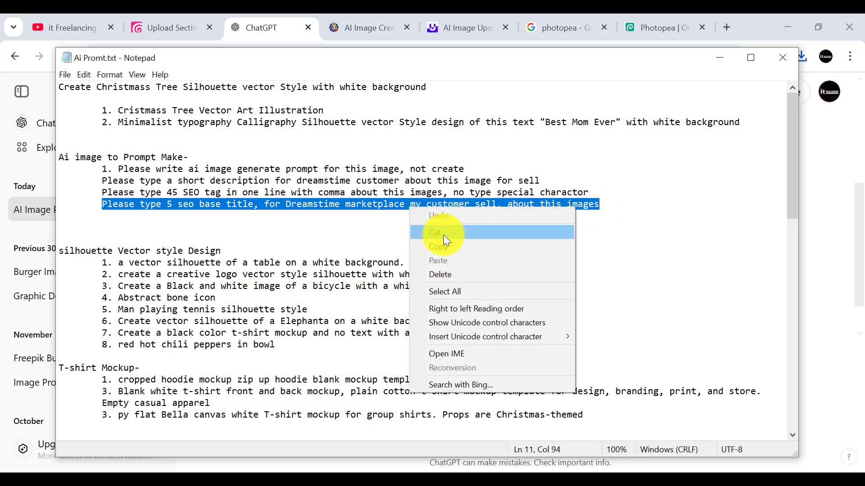
{"action": "left_click", "coordinate": [439, 242]}
{"action": "key", "text": "alt+Tab"}
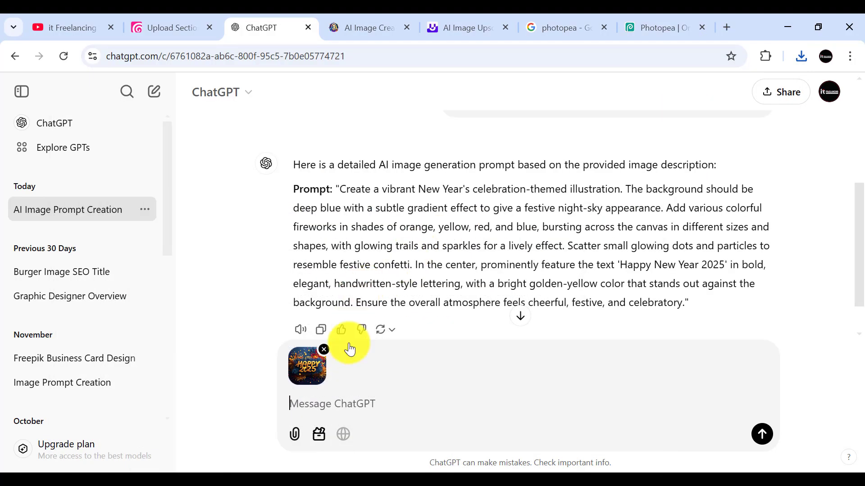
{"action": "left_click", "coordinate": [309, 403]}
{"action": "key", "text": "ctrl+v"}
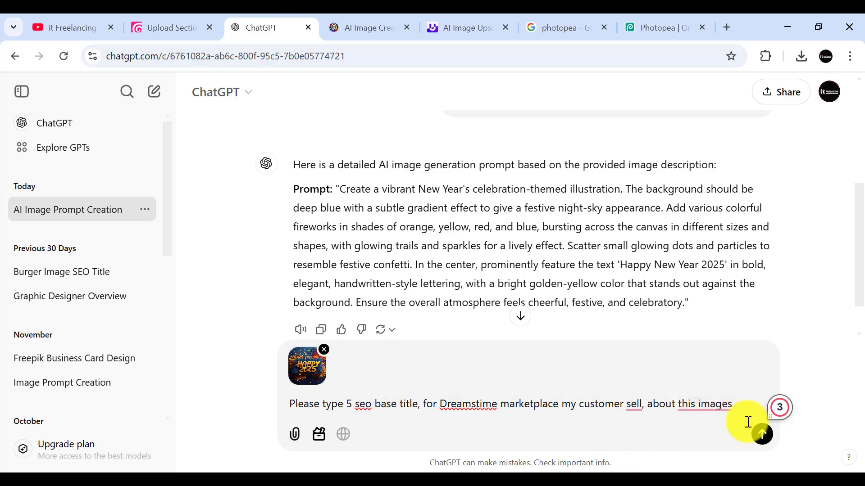
{"action": "left_click", "coordinate": [759, 435]}
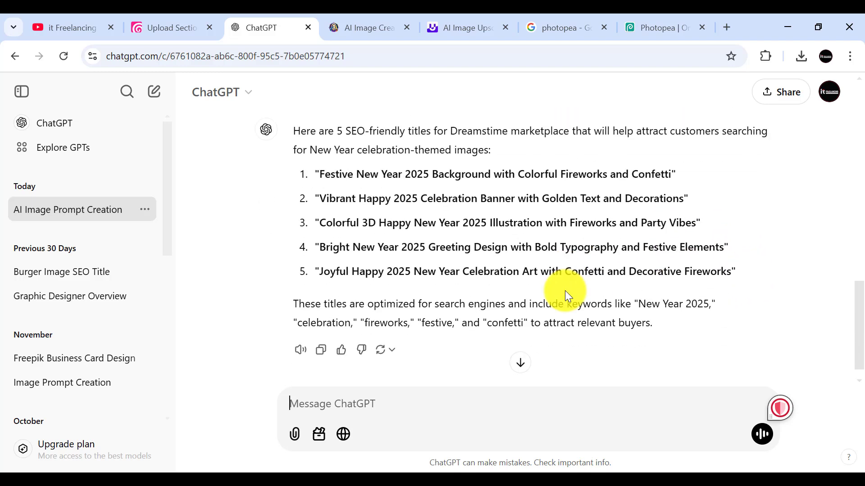
Step: Review the suggested SEO titles for the New Year image and copy ChatGPT's whole response
{"action": "scroll", "coordinate": [463, 280], "scroll_direction": "up", "scroll_amount": 1}
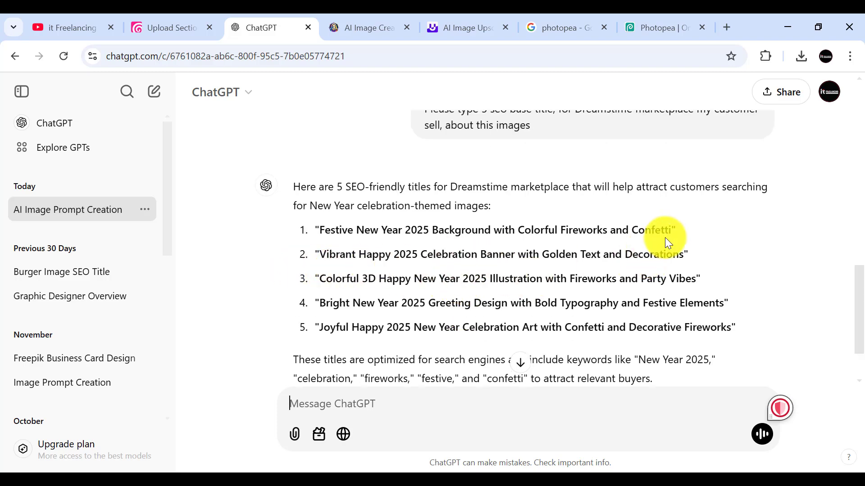
{"action": "scroll", "coordinate": [665, 237], "scroll_direction": "down", "scroll_amount": 1}
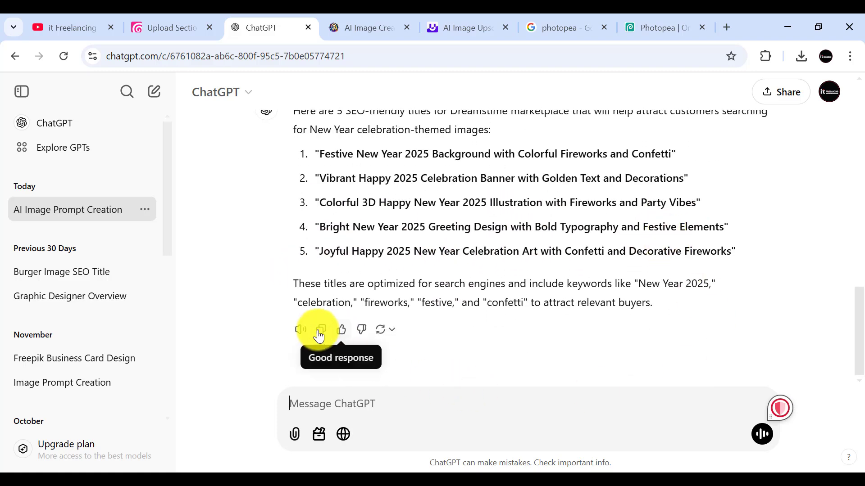
{"action": "left_click", "coordinate": [321, 332]}
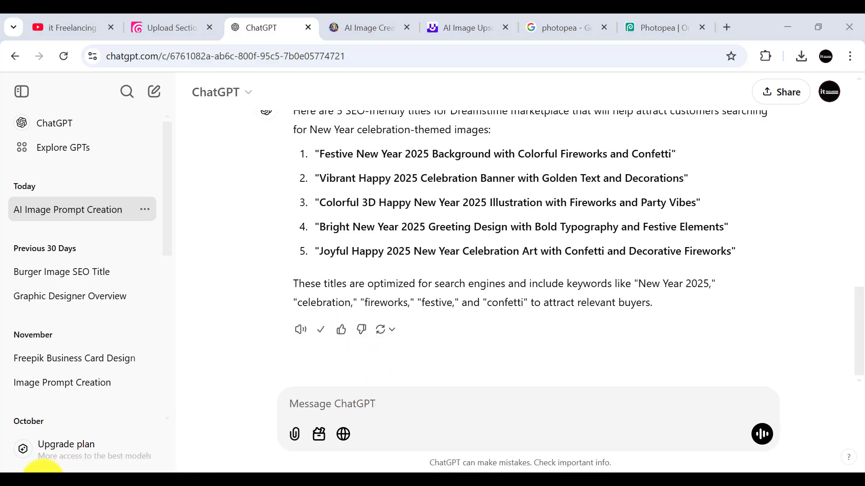
Step: Find Notepad through the Windows search and open a new blank document
{"action": "left_click", "coordinate": [44, 468]}
{"action": "type", "text": "n"}
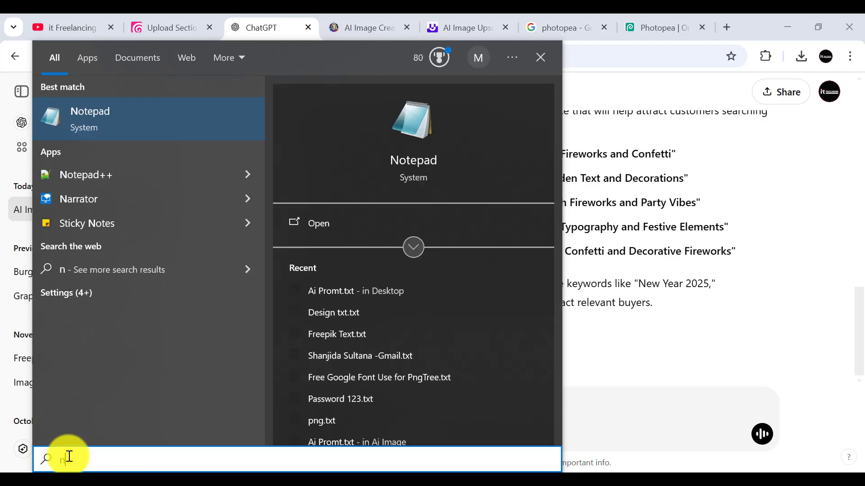
{"action": "key", "text": "Return"}
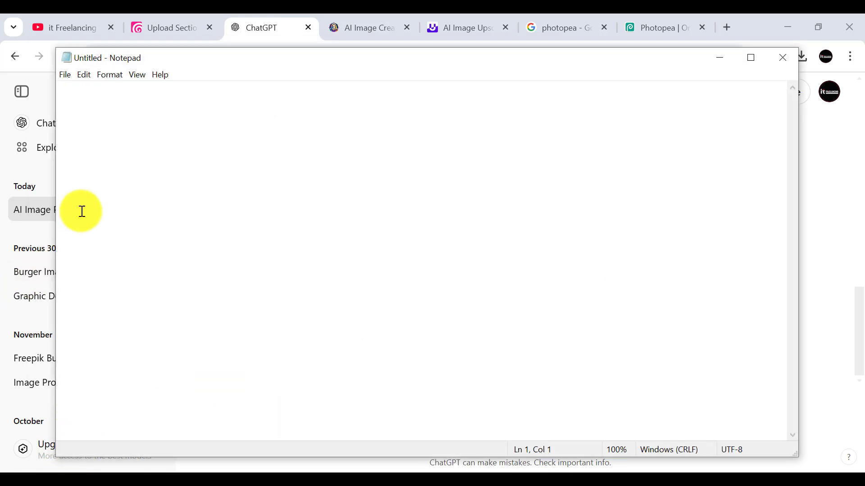
Step: Paste the copied ChatGPT response into the blank Notepad document and delete its introductory and closing paragraphs, keeping the five numbered titles
{"action": "key", "text": "ctrl+v"}
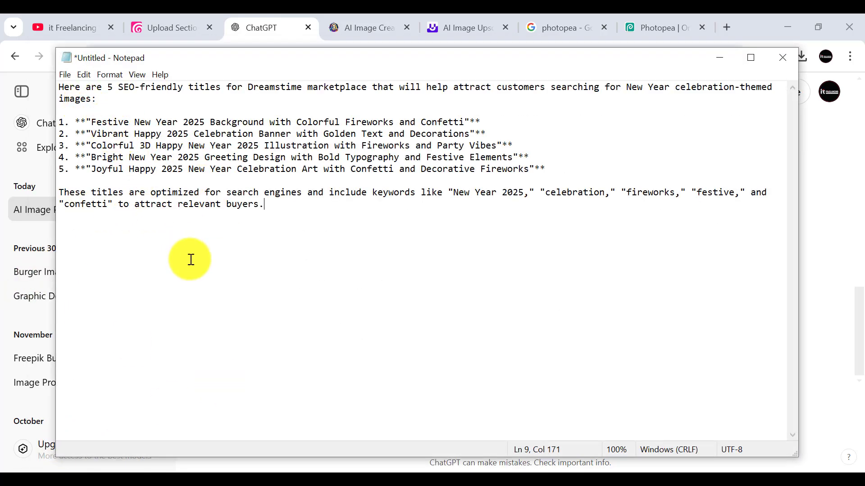
{"action": "left_click", "coordinate": [98, 105]}
{"action": "left_click_drag", "start_coordinate": [99, 104], "coordinate": [59, 89]}
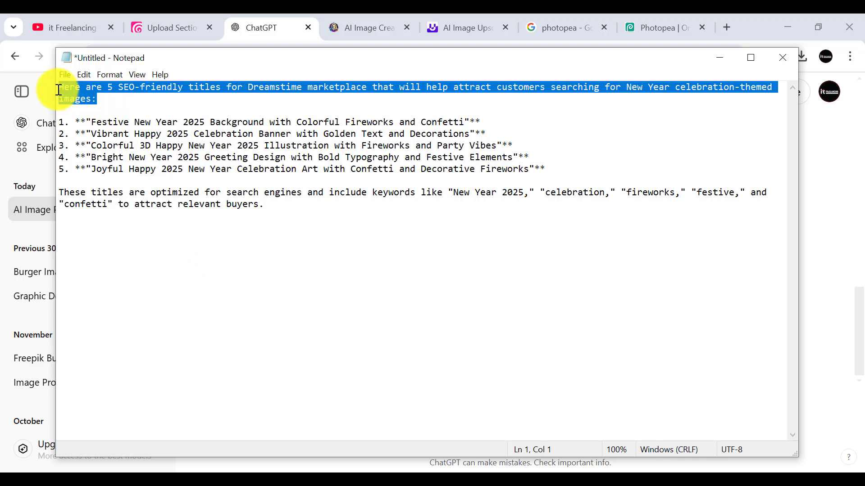
{"action": "key", "text": "BackSpace"}
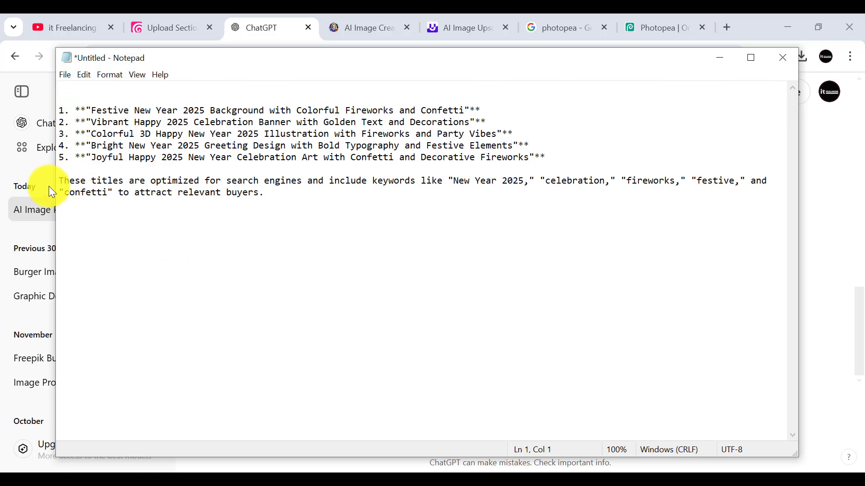
{"action": "left_click_drag", "start_coordinate": [60, 177], "coordinate": [259, 207]}
{"action": "key", "text": "Delete"}
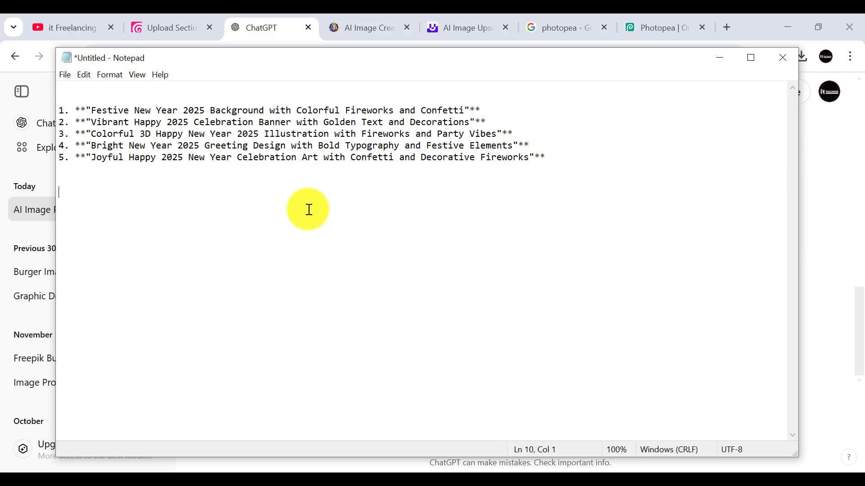
Step: Add the heading "Title for Hapy New year 2025" on the line above the numbered titles
{"action": "left_click", "coordinate": [71, 97]}
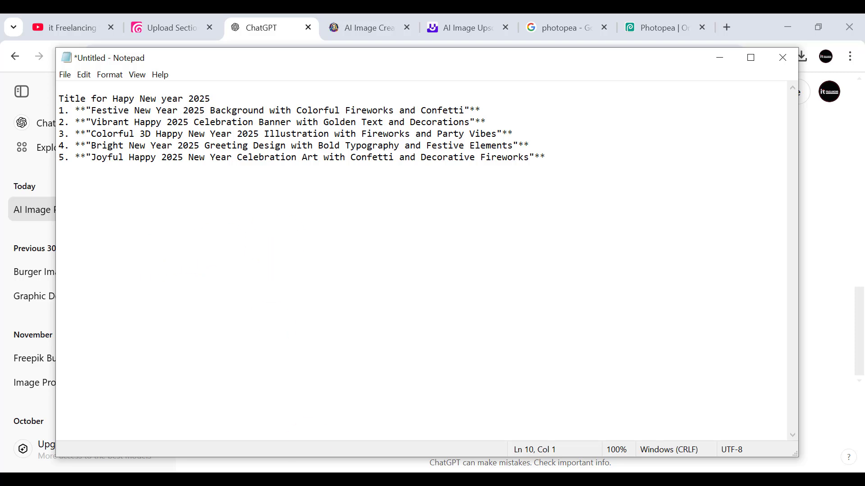
{"action": "left_click", "coordinate": [358, 485]}
{"action": "left_click", "coordinate": [817, 440]}
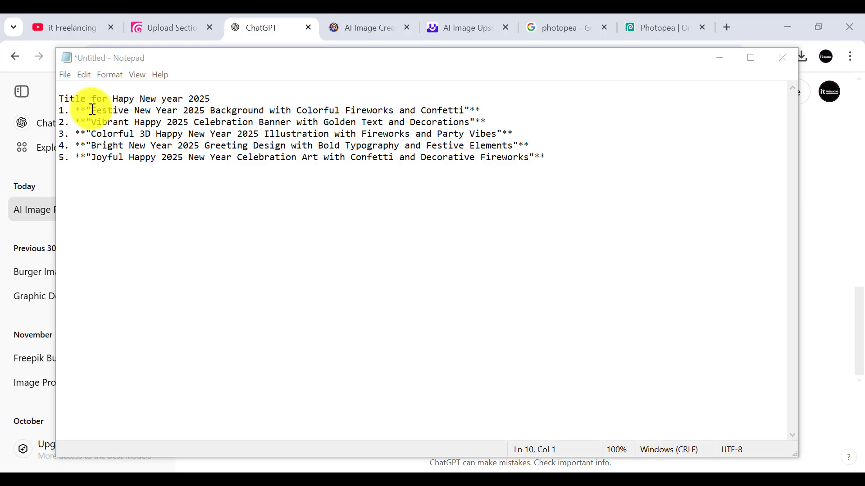
Step: Change the first title to sentence case, so it reads "Festive new year 2025 background with colorful fireworks and confetti"
{"action": "left_click", "coordinate": [140, 110]}
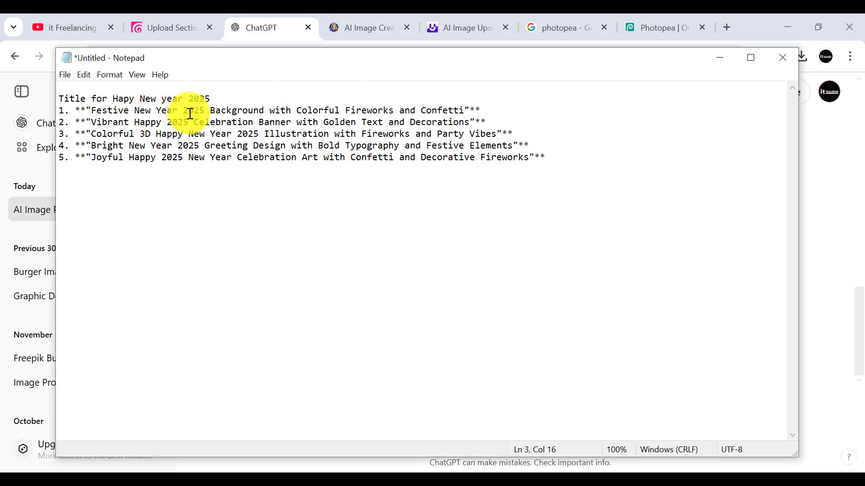
{"action": "key", "text": "BackSpace"}
{"action": "type", "text": "n"}
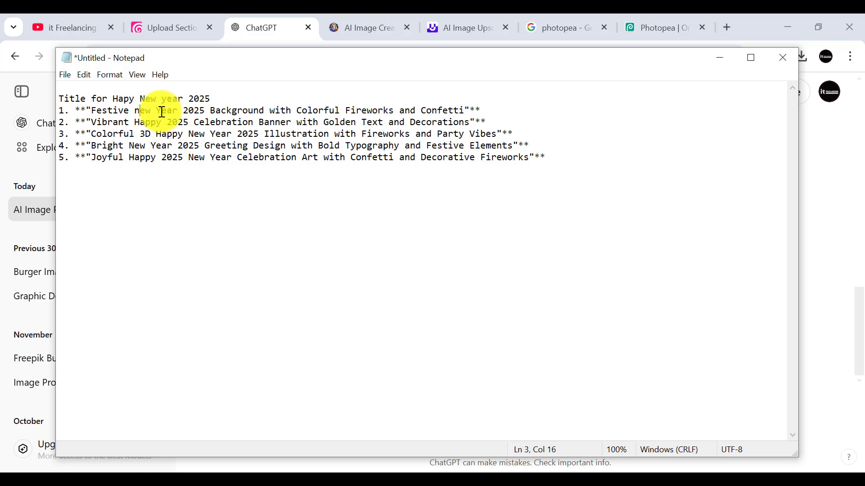
{"action": "key", "text": "BackSpace"}
{"action": "type", "text": "y"}
{"action": "left_click", "coordinate": [216, 110]}
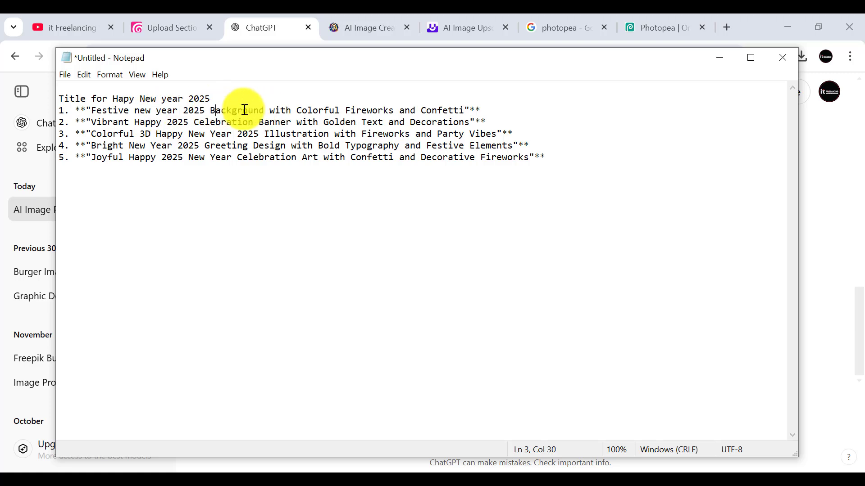
{"action": "key", "text": "BackSpace"}
{"action": "type", "text": "b"}
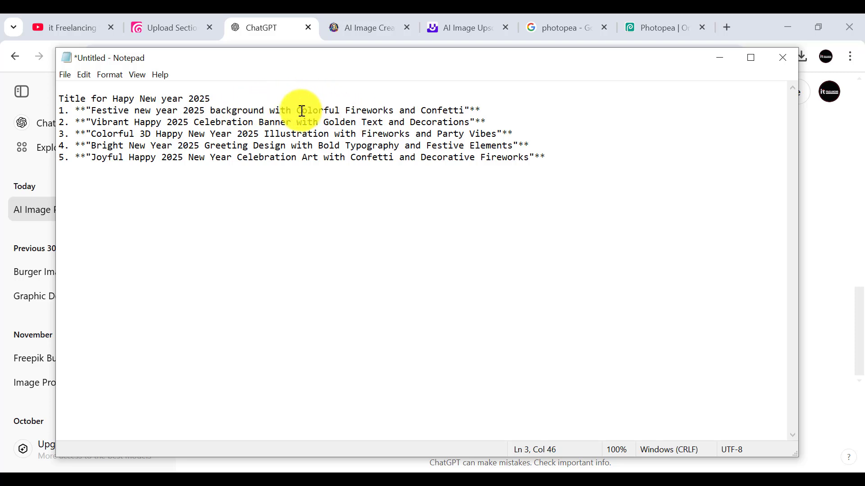
{"action": "key", "text": "BackSpace"}
{"action": "type", "text": "c"}
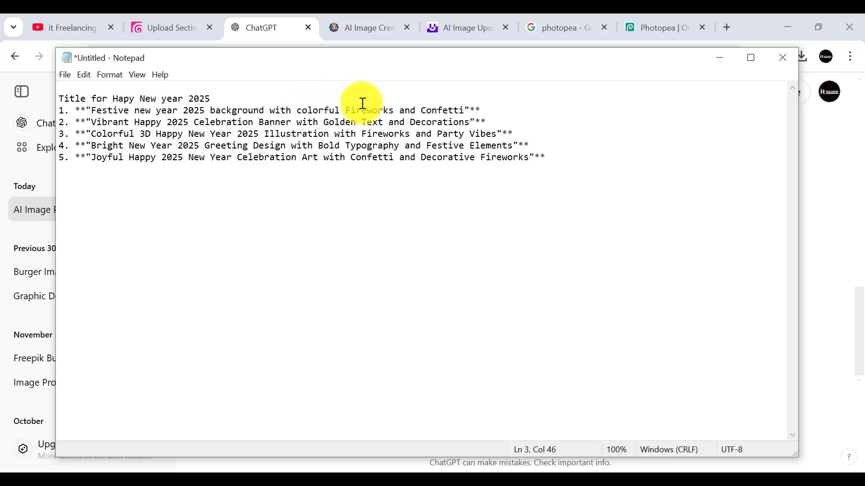
{"action": "key", "text": "BackSpace"}
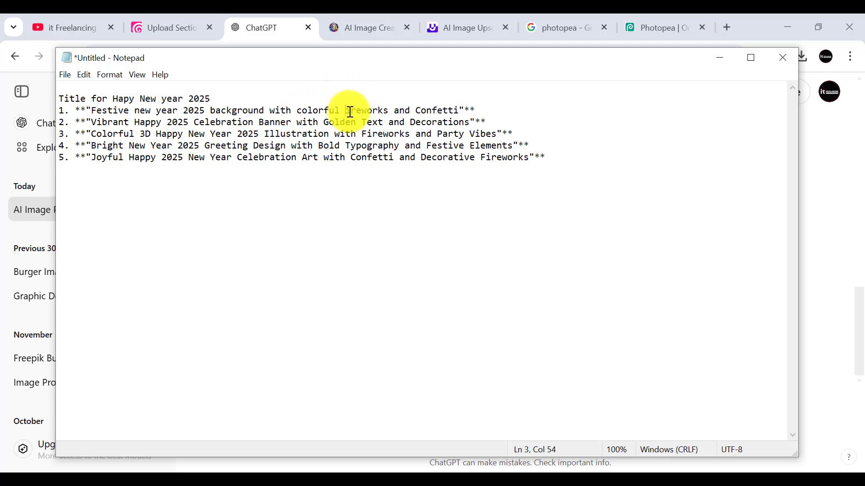
{"action": "type", "text": "f"}
{"action": "left_click", "coordinate": [428, 110]}
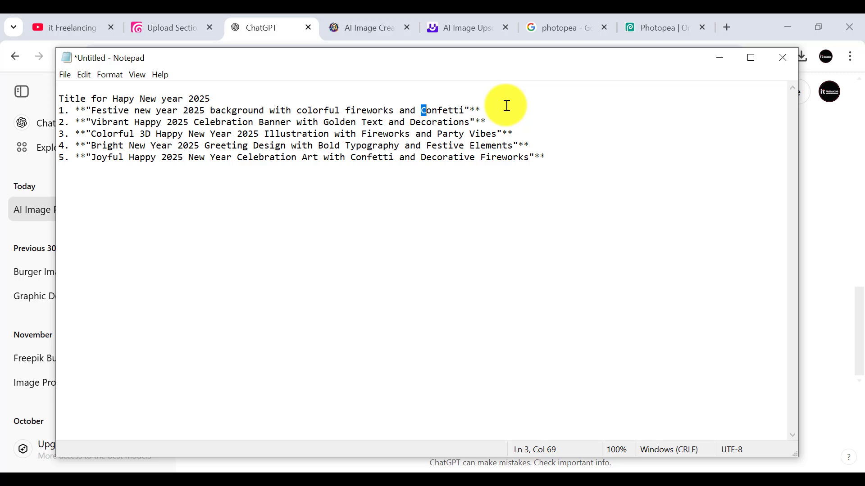
Step: Copy the first title's text without its quotation marks and asterisks, and minimize the Notepad document
{"action": "left_click", "coordinate": [465, 110]}
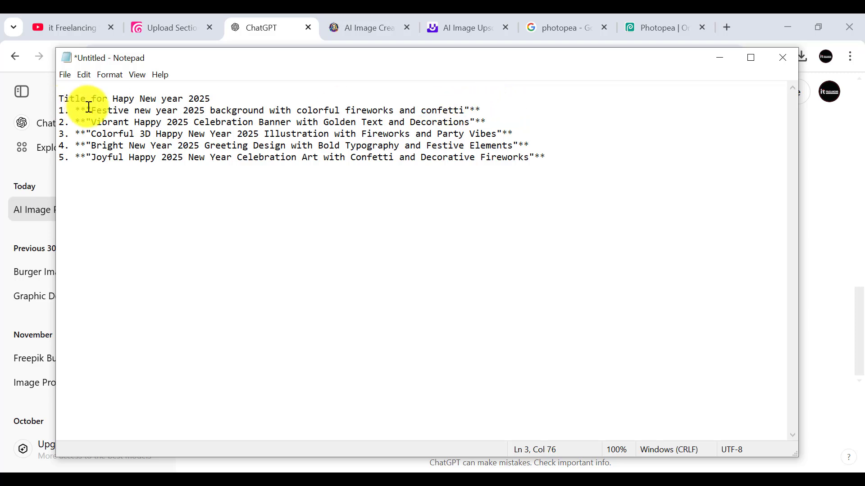
{"action": "left_click", "coordinate": [92, 109], "text": "shift"}
{"action": "key", "text": "ctrl+c"}
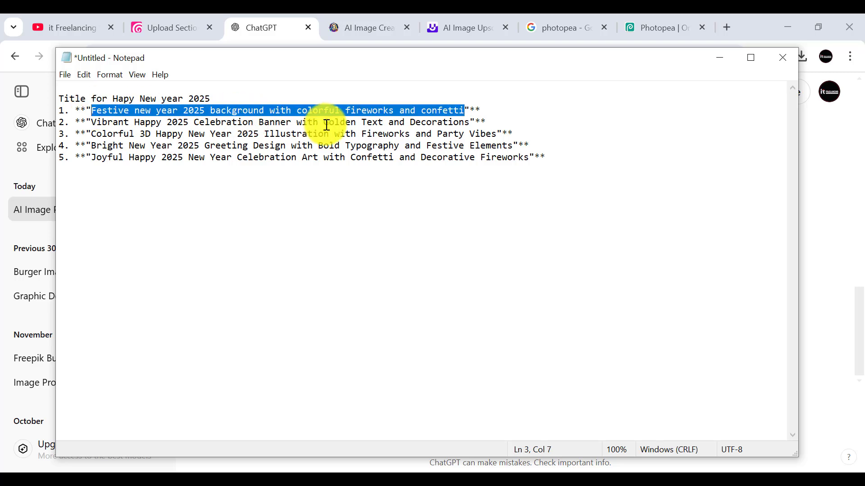
{"action": "left_click", "coordinate": [716, 58]}
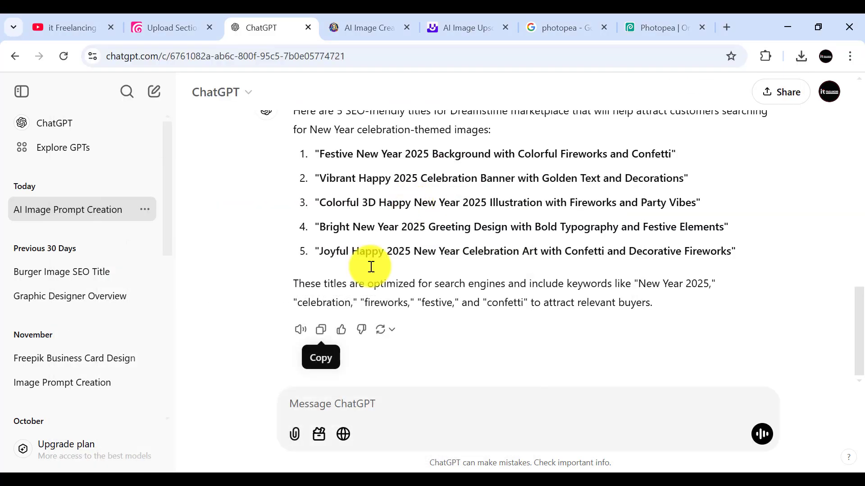
Step: Rename Happy New Year 2025.jpg in the Downloads folder to "Festive new year 2025 background with colorful fireworks and confetti"
{"action": "mouse_move", "coordinate": [199, 448]}
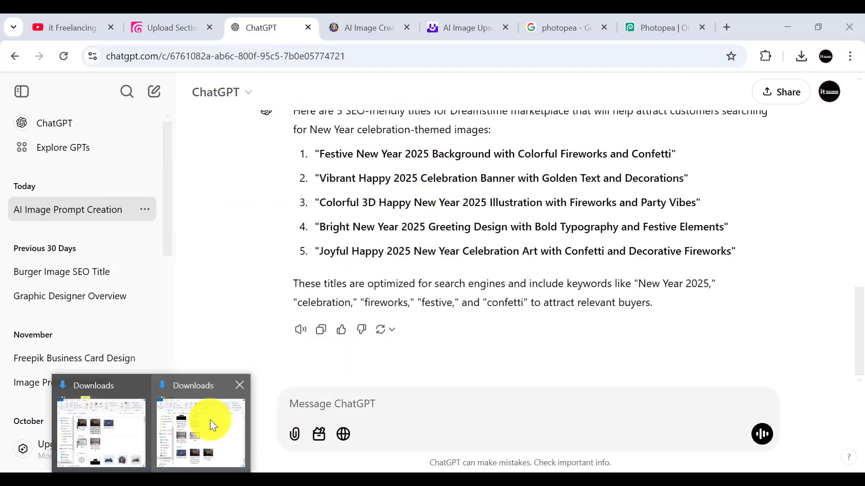
{"action": "left_click", "coordinate": [198, 419]}
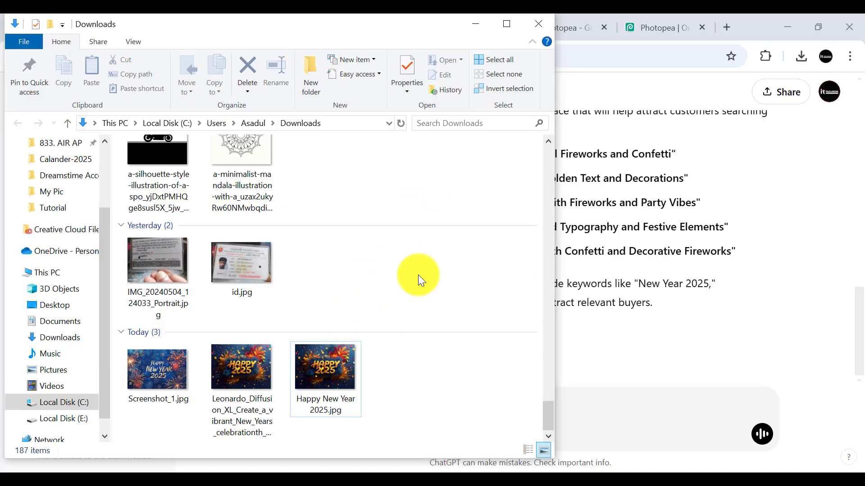
{"action": "left_click", "coordinate": [323, 383]}
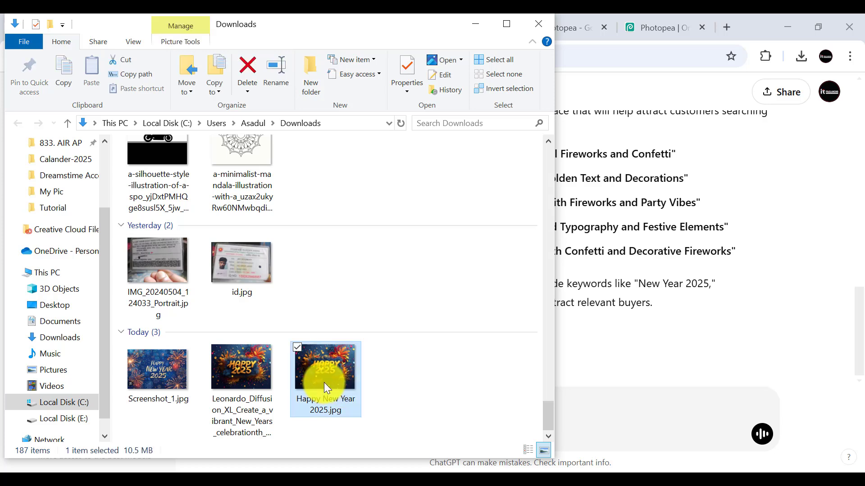
{"action": "key", "text": "F2"}
{"action": "key", "text": "ctrl+v"}
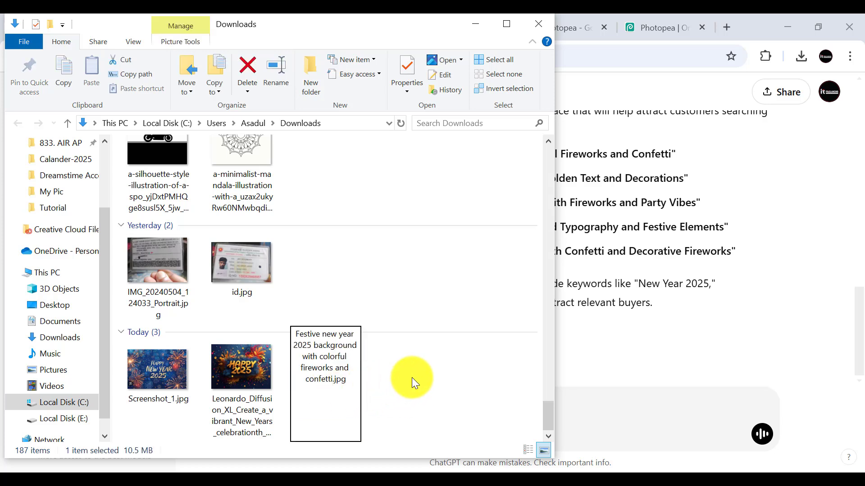
{"action": "left_click", "coordinate": [411, 377]}
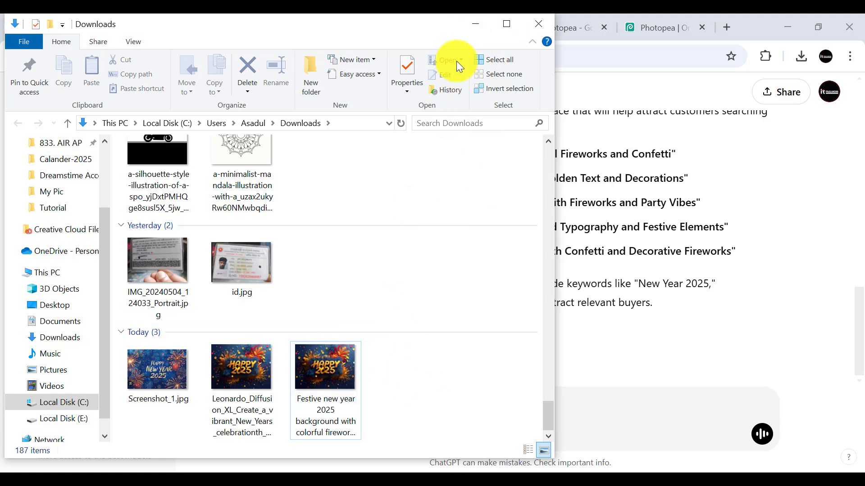
{"action": "left_click", "coordinate": [474, 26]}
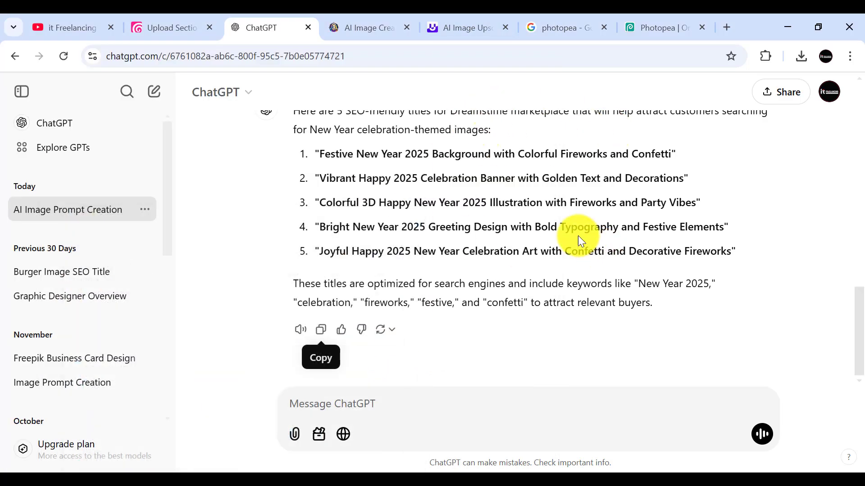
Step: Upload the renamed New Year JPG from the Downloads folder to Dreamstime's Uploads page and check its entry there
{"action": "left_click", "coordinate": [170, 28]}
{"action": "left_click", "coordinate": [426, 258]}
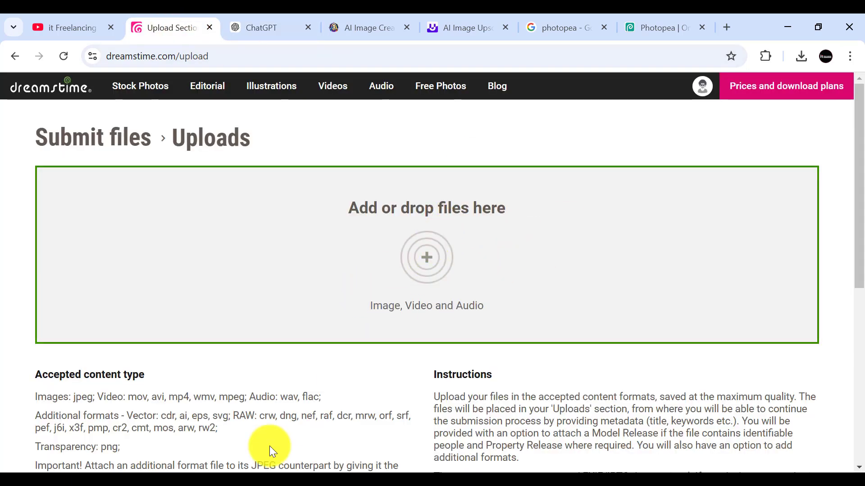
{"action": "left_click", "coordinate": [171, 442]}
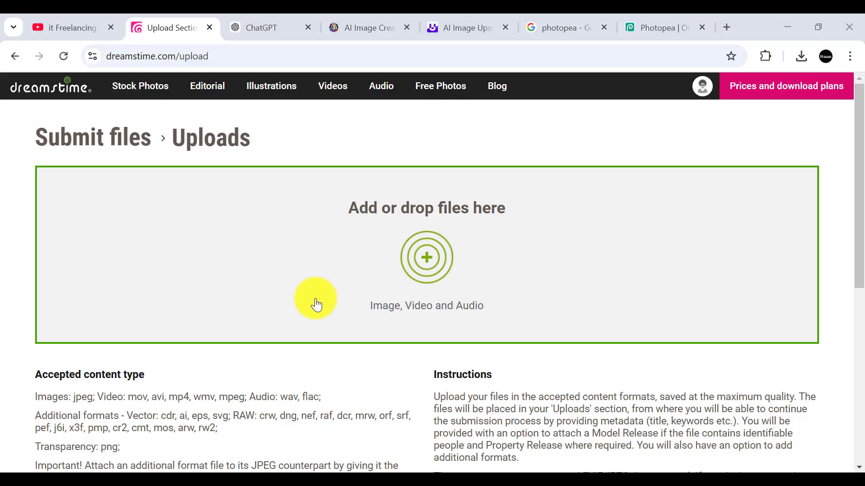
{"action": "left_click_drag", "start_coordinate": [312, 375], "coordinate": [626, 287]}
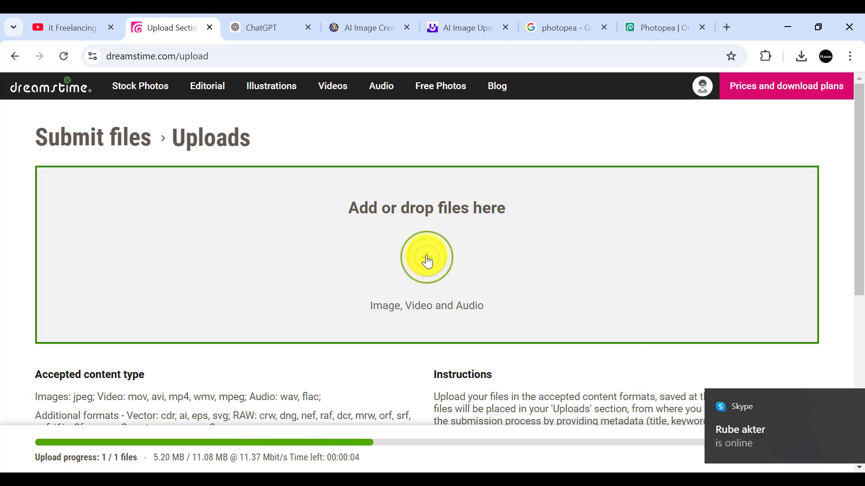
{"action": "left_click", "coordinate": [835, 407]}
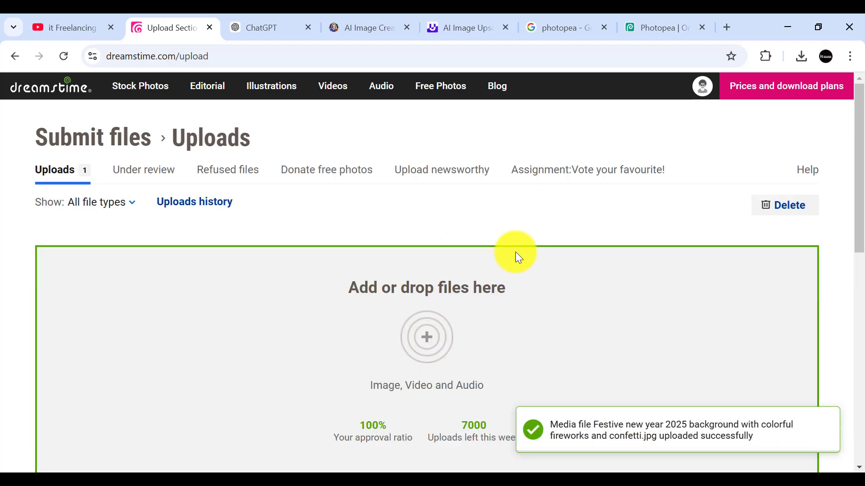
{"action": "scroll", "coordinate": [515, 252], "scroll_direction": "down", "scroll_amount": 4}
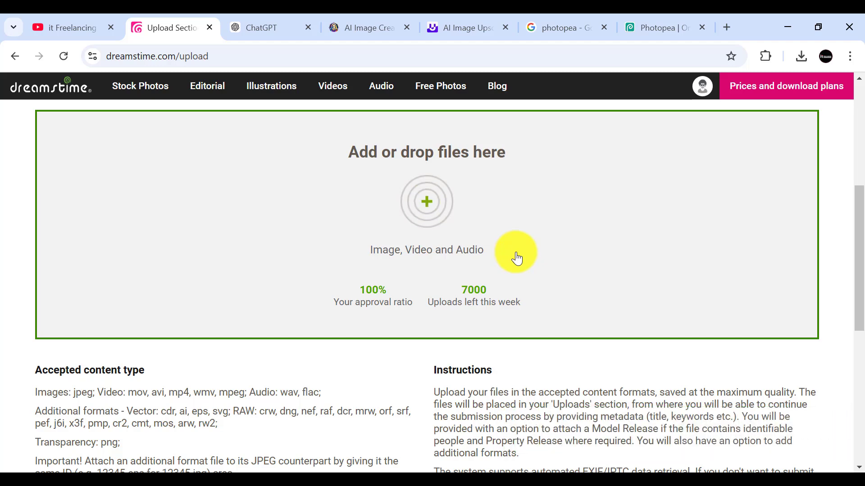
{"action": "scroll", "coordinate": [517, 259], "scroll_direction": "up", "scroll_amount": 3}
{"action": "scroll", "coordinate": [517, 259], "scroll_direction": "up", "scroll_amount": 3}
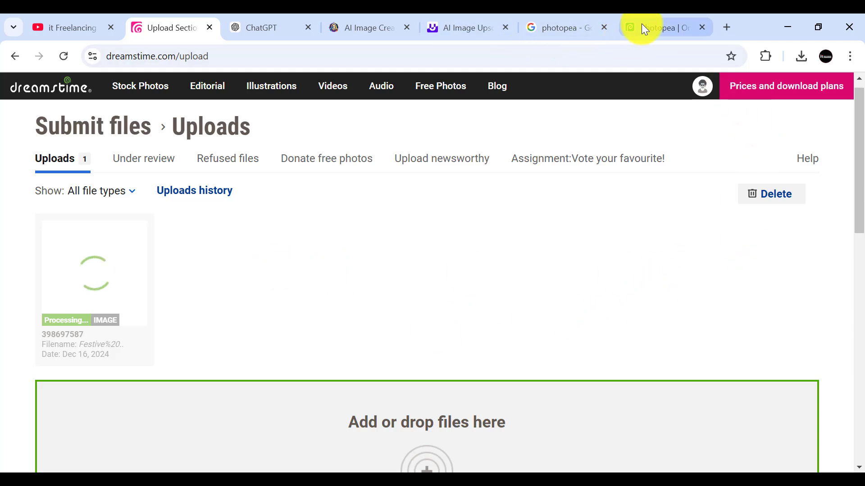
Step: Copy the line "Please type a short description for dreamstime customer about this image for sell" from Ai Promt.txt and return to the ChatGPT conversation
{"action": "left_click", "coordinate": [272, 22]}
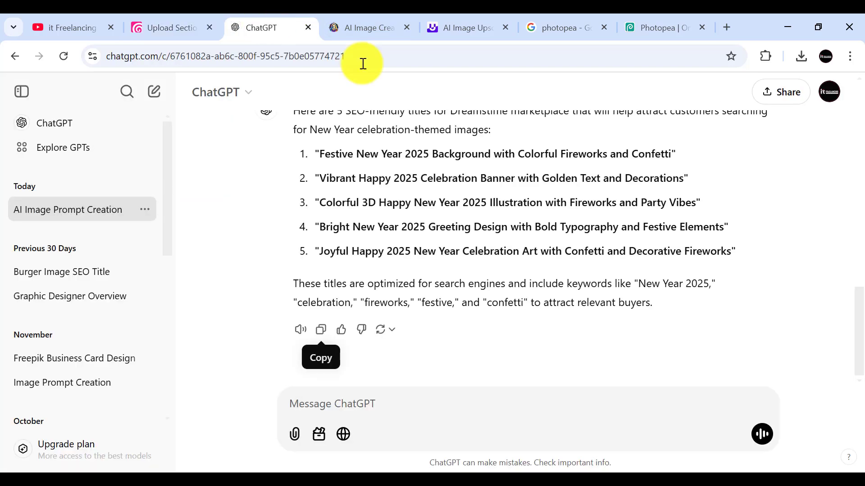
{"action": "left_click", "coordinate": [834, 360]}
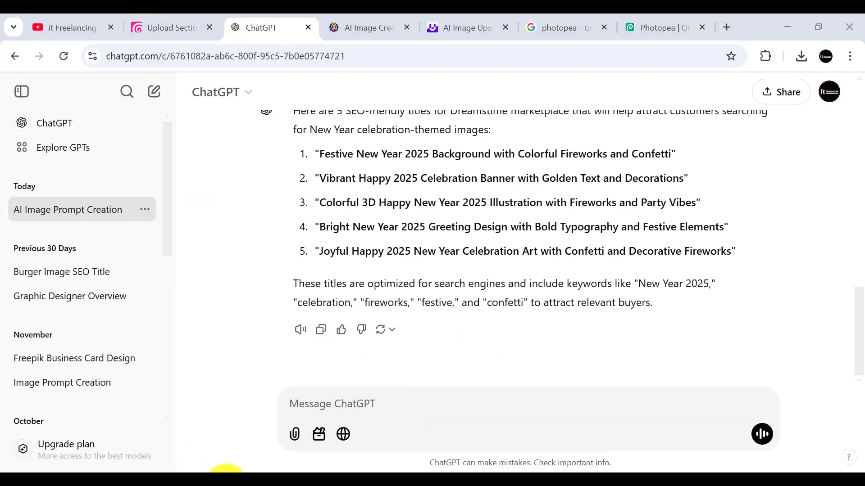
{"action": "mouse_move", "coordinate": [226, 470]}
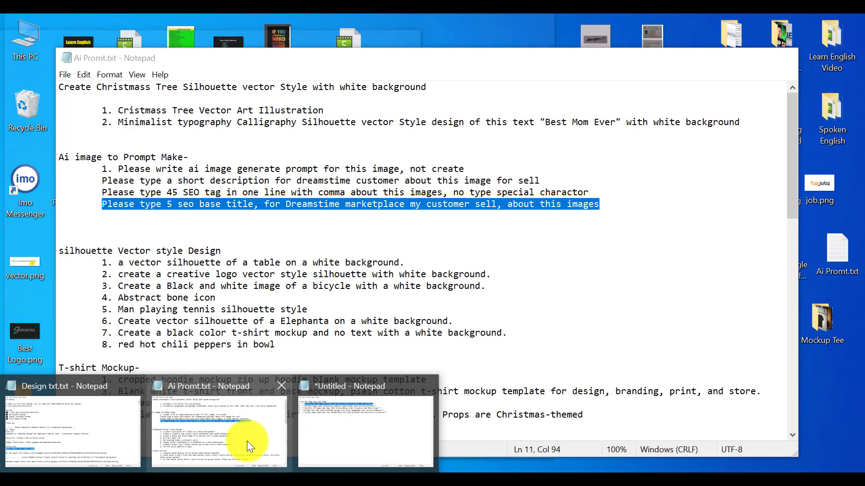
{"action": "left_click", "coordinate": [247, 442]}
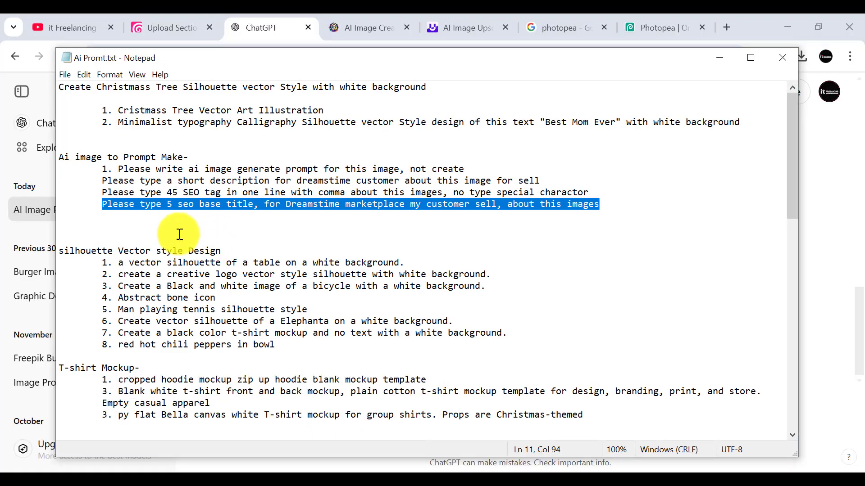
{"action": "left_click", "coordinate": [299, 228]}
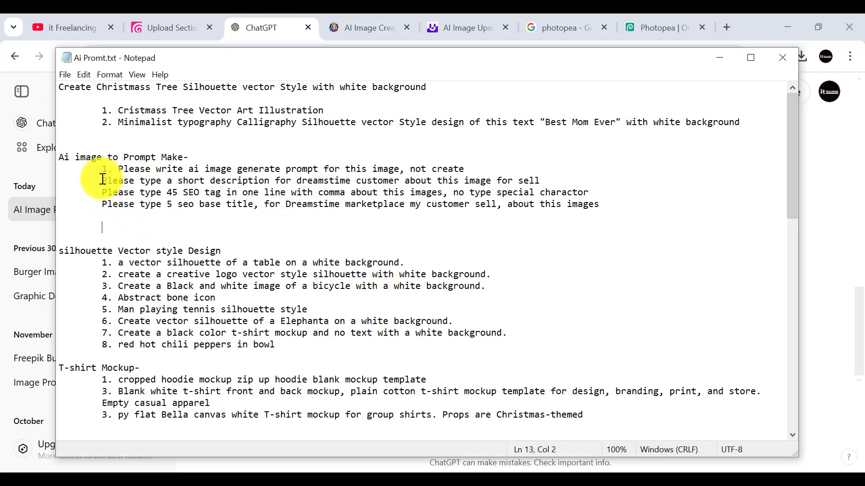
{"action": "left_click_drag", "start_coordinate": [102, 179], "coordinate": [551, 180]}
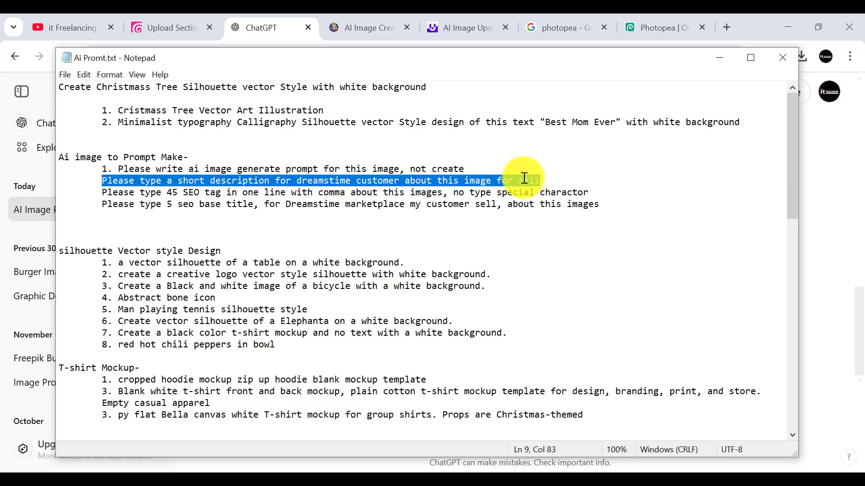
{"action": "right_click", "coordinate": [367, 176]}
{"action": "left_click", "coordinate": [385, 207]}
{"action": "left_click", "coordinate": [721, 66]}
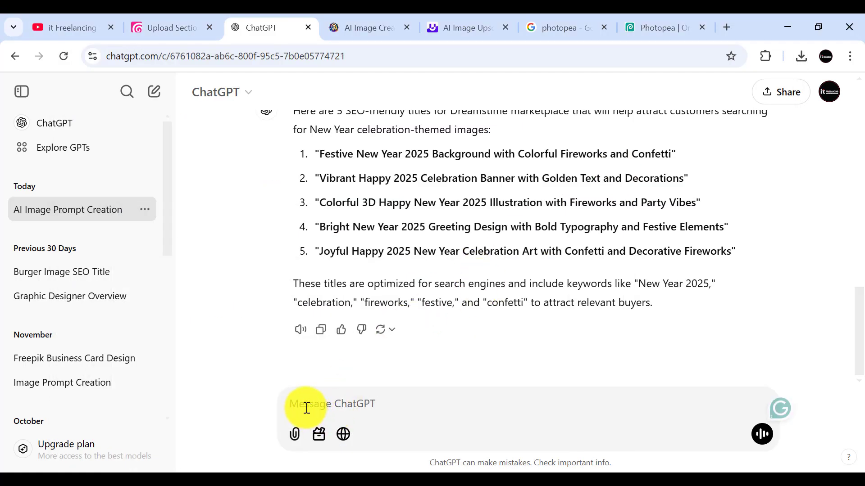
Step: Send ChatGPT the prompt "Please type a short description for dreamstime customer about this image for sell"
{"action": "left_click", "coordinate": [306, 408]}
{"action": "key", "text": "ctrl+v"}
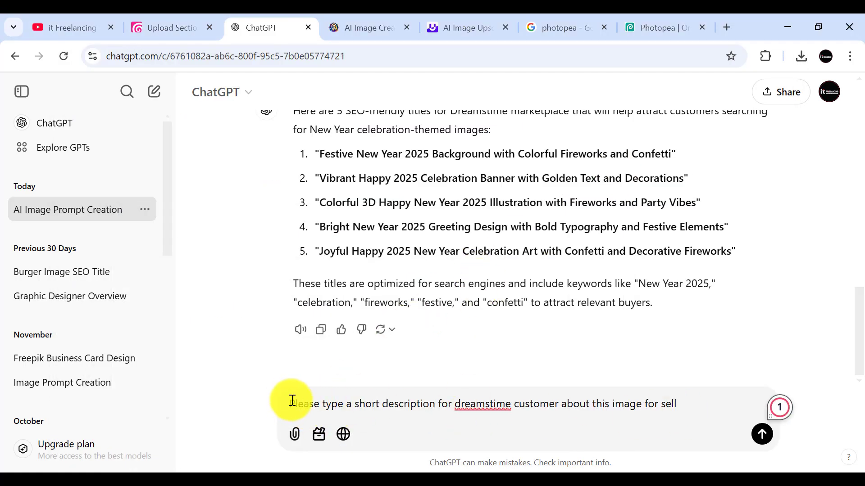
{"action": "key", "text": "Return"}
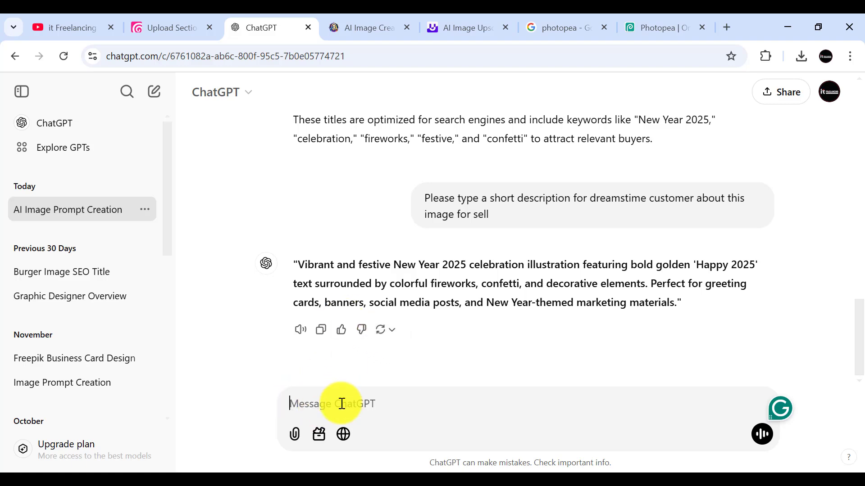
Step: Copy the Leonardo_Diffusion_XL New Year image from the Downloads folder and attach it to a new ChatGPT message
{"action": "mouse_move", "coordinate": [153, 471]}
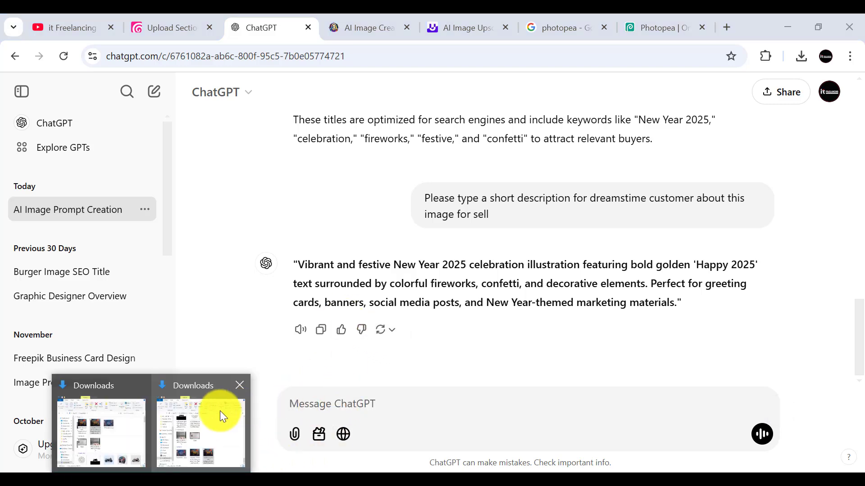
{"action": "left_click", "coordinate": [193, 412]}
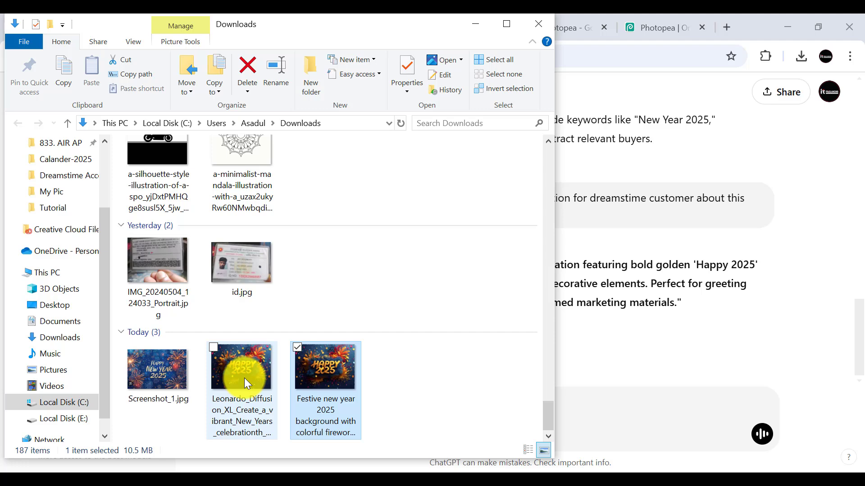
{"action": "left_click", "coordinate": [239, 378]}
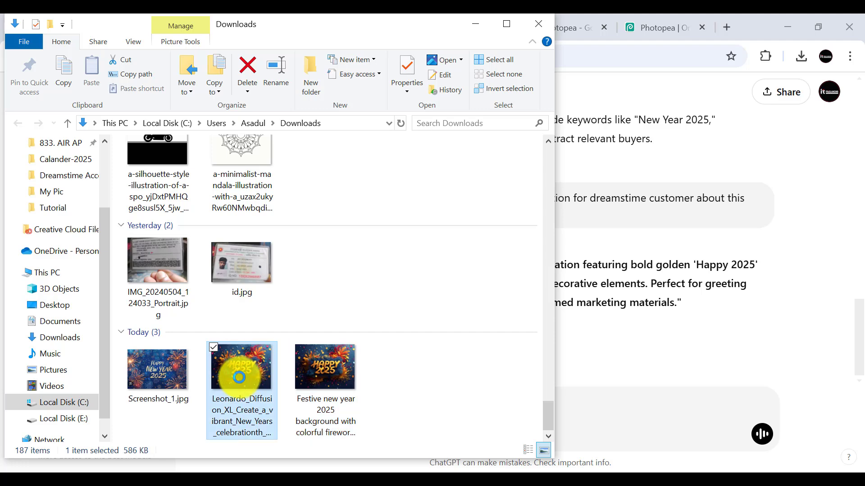
{"action": "left_click", "coordinate": [649, 396]}
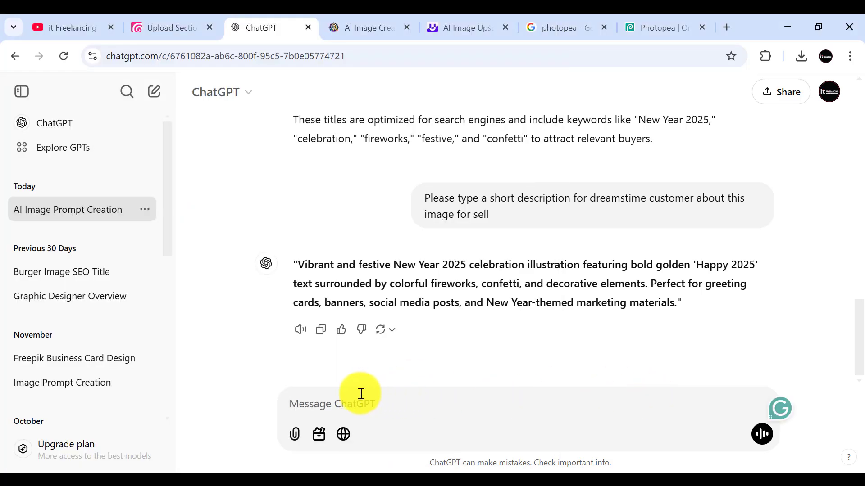
{"action": "key", "text": "ctrl+v"}
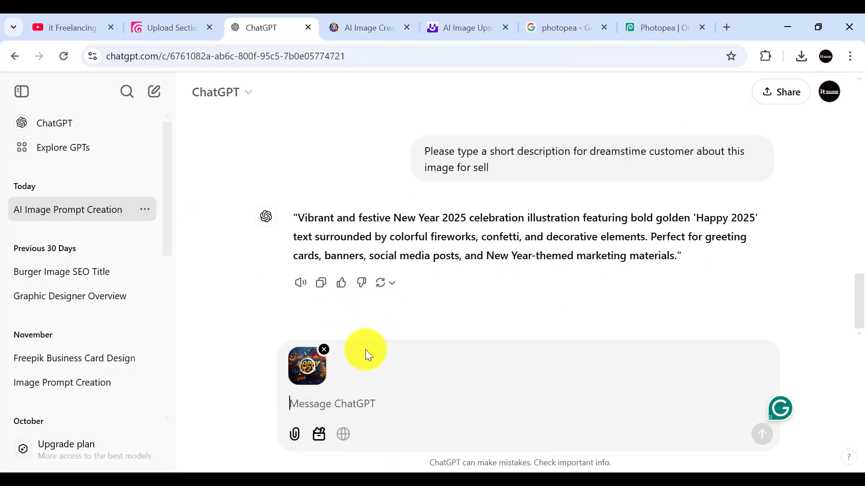
Step: Switch to Ai Promt.txt in Notepad and undo the removal of the short description prompt line
{"action": "mouse_move", "coordinate": [328, 445]}
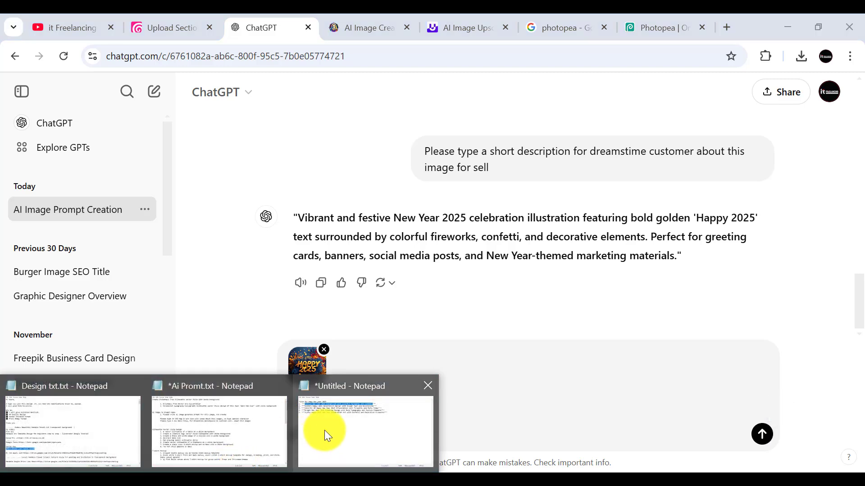
{"action": "mouse_move", "coordinate": [331, 427]}
{"action": "left_click", "coordinate": [229, 423]}
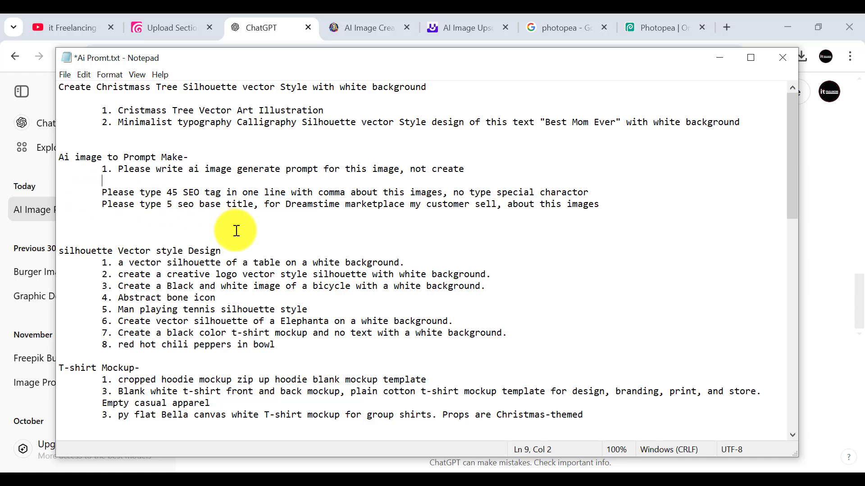
{"action": "key", "text": "ctrl+z"}
{"action": "left_click", "coordinate": [267, 231]}
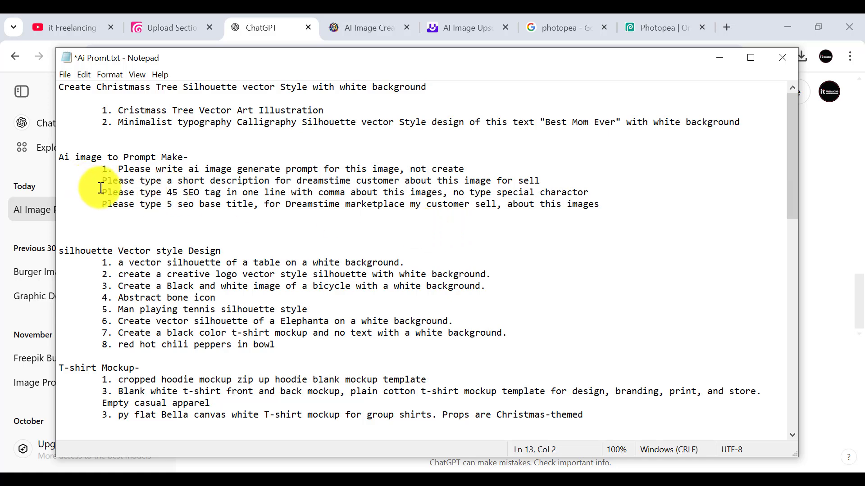
Step: Copy the line "Please type 45 SEO tag in one line with comma about this images, no type special charactor" and minimize Notepad
{"action": "left_click_drag", "start_coordinate": [104, 190], "coordinate": [579, 197]}
{"action": "right_click", "coordinate": [578, 196]}
{"action": "left_click", "coordinate": [408, 236]}
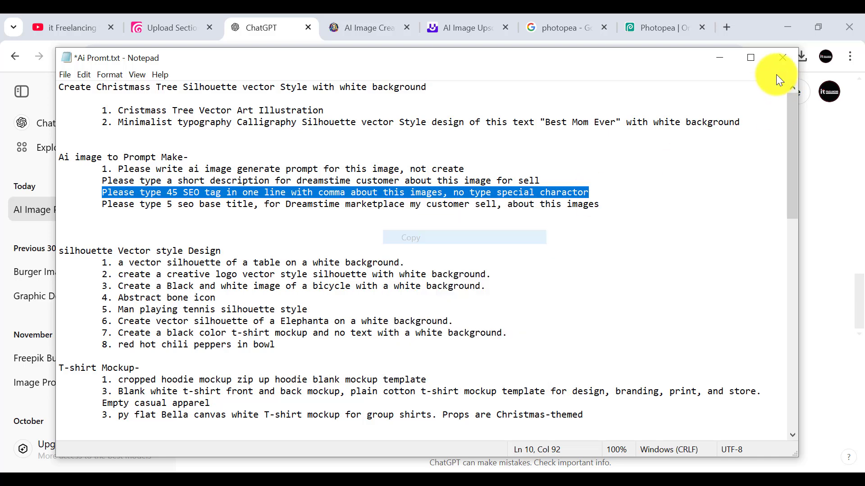
{"action": "left_click", "coordinate": [727, 60]}
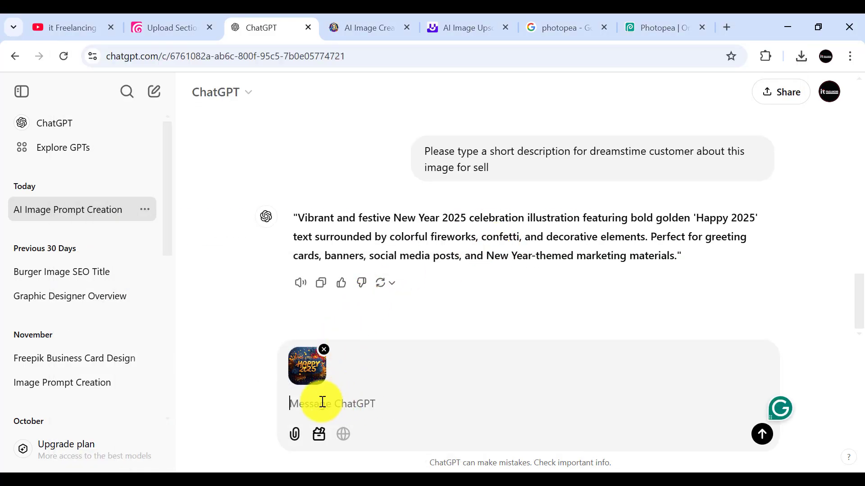
Step: Send the attached image with the prompt "Please type 45 SEO tag in one line with comma about this images, no type special charactor"
{"action": "key", "text": "ctrl+v"}
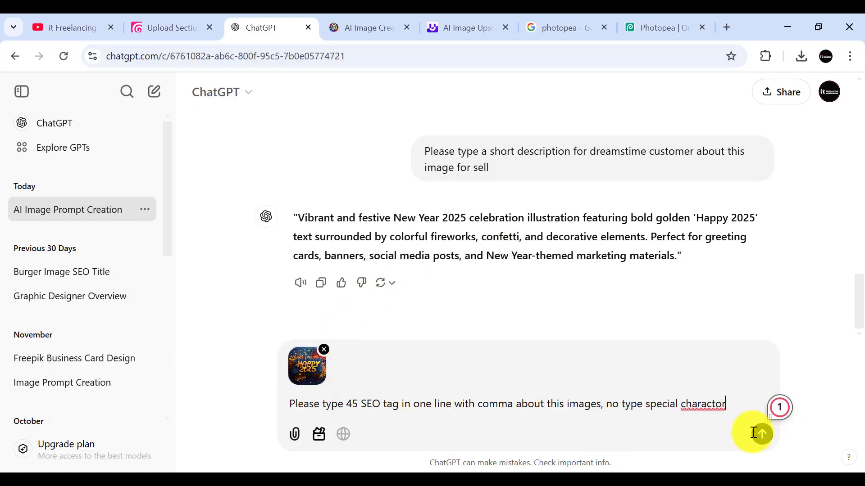
{"action": "left_click", "coordinate": [761, 435]}
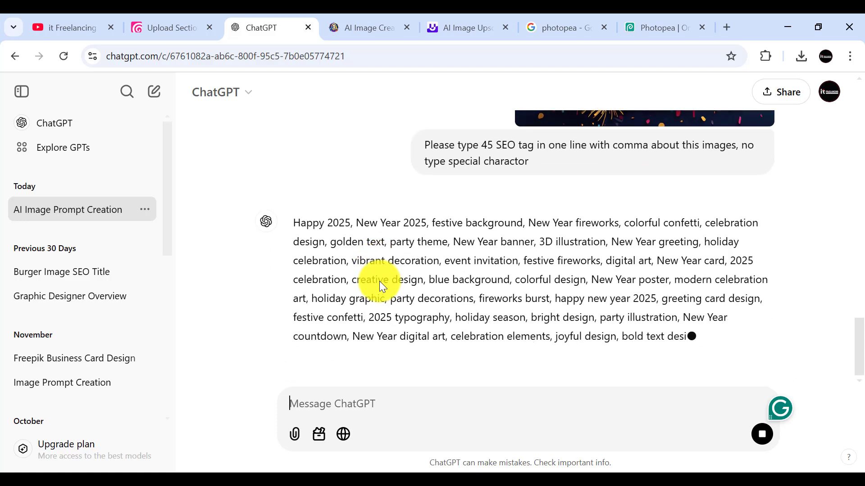
{"action": "scroll", "coordinate": [514, 260], "scroll_direction": "up", "scroll_amount": 3}
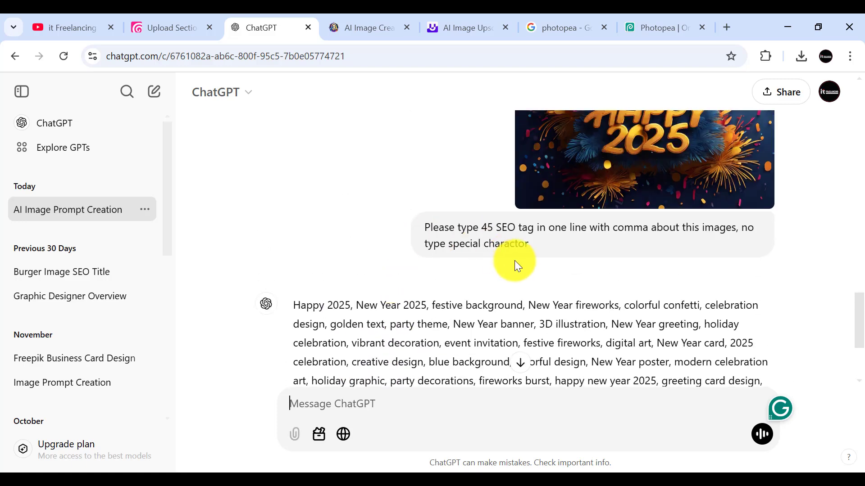
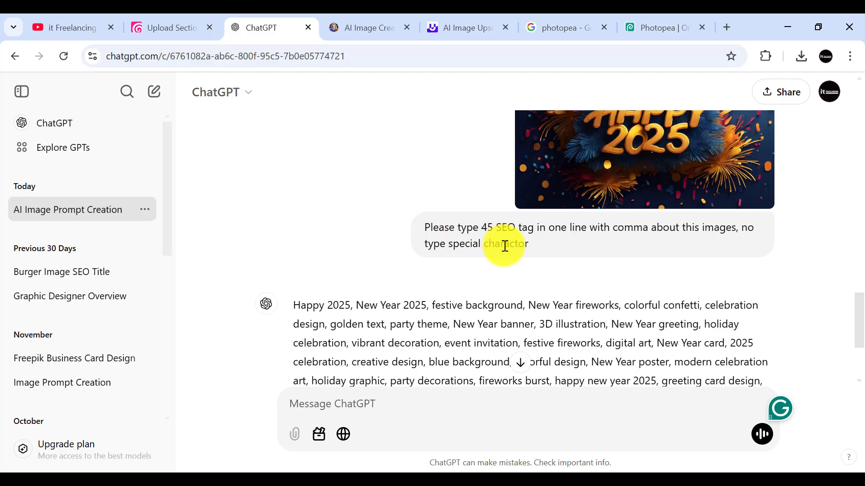
Step: Switch to Dreamstime's uploads page and open the info editor for the uploaded Happy 2025 JPG
{"action": "left_click", "coordinate": [495, 260]}
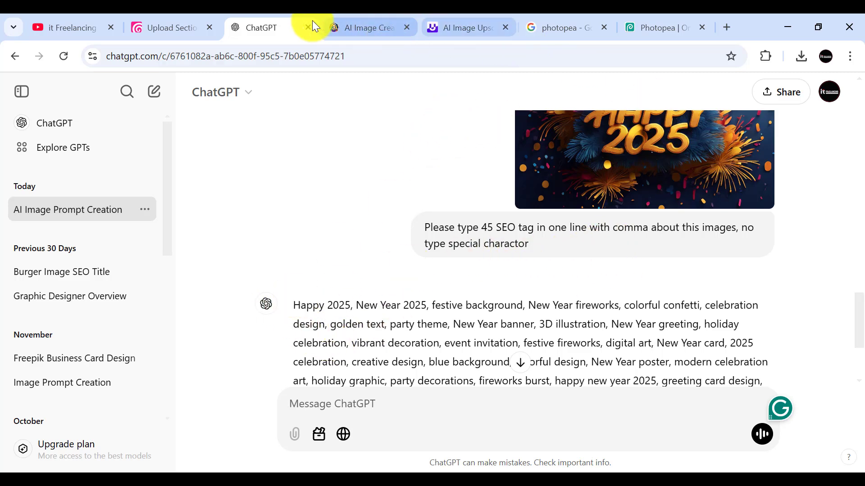
{"action": "left_click", "coordinate": [159, 25]}
{"action": "scroll", "coordinate": [368, 262], "scroll_direction": "down", "scroll_amount": 7}
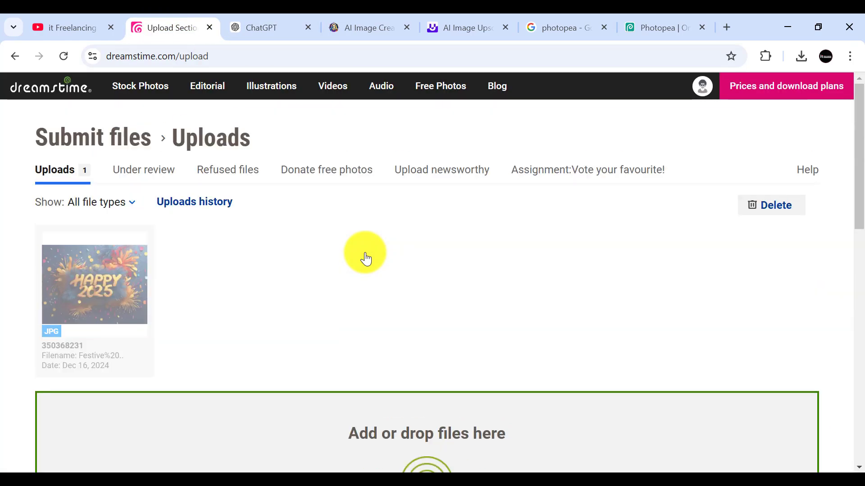
{"action": "scroll", "coordinate": [366, 255], "scroll_direction": "down", "scroll_amount": 13}
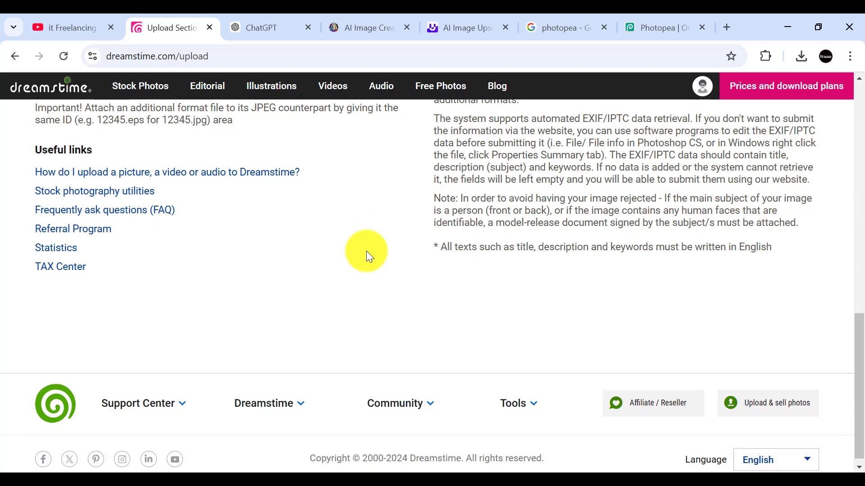
{"action": "scroll", "coordinate": [366, 250], "scroll_direction": "up", "scroll_amount": 15}
{"action": "mouse_move", "coordinate": [112, 278]}
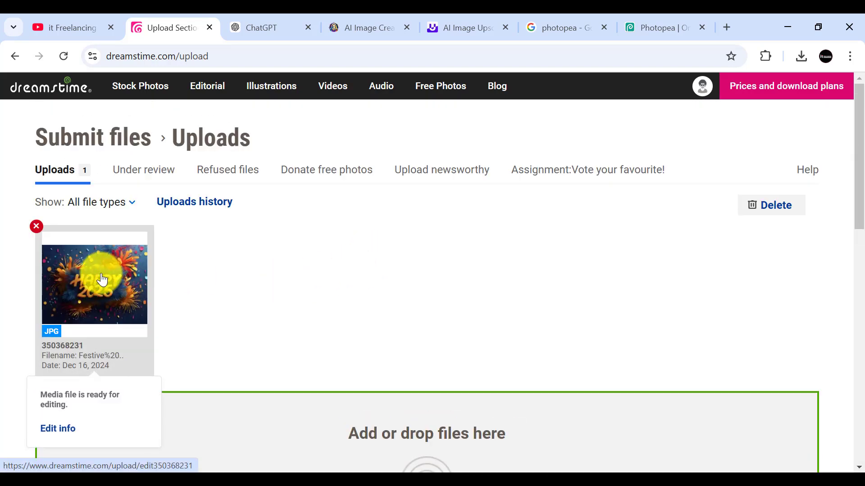
{"action": "scroll", "coordinate": [172, 291], "scroll_direction": "down", "scroll_amount": 1}
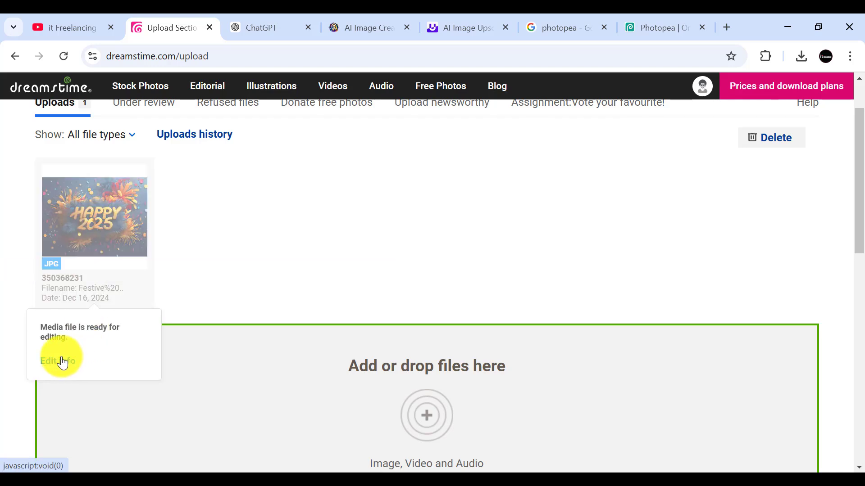
{"action": "left_click", "coordinate": [61, 361]}
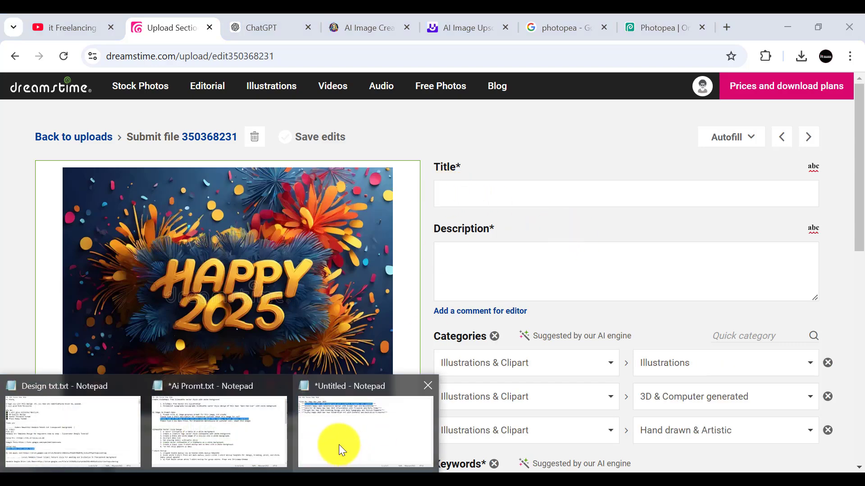
Step: Copy the title "Festive new year 2025 background with colorful fireworks and confetti" from the untitled Notepad note and paste it as the file's title
{"action": "key", "text": "alt+Tab"}
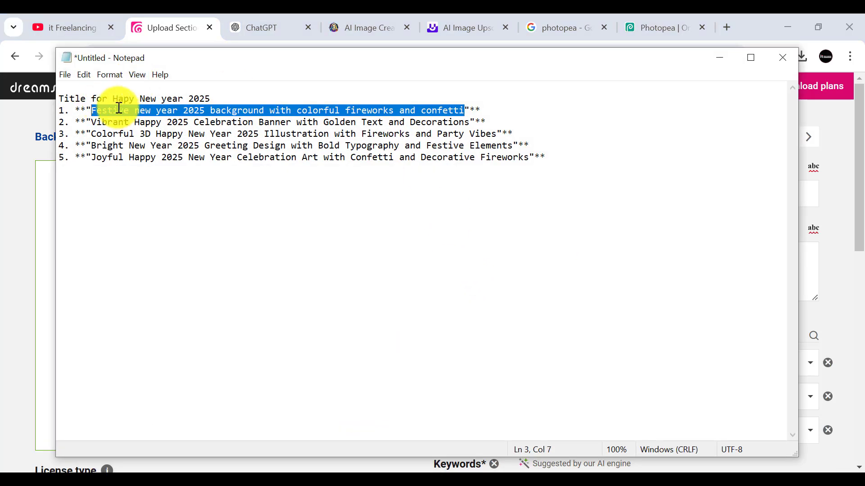
{"action": "left_click", "coordinate": [719, 58]}
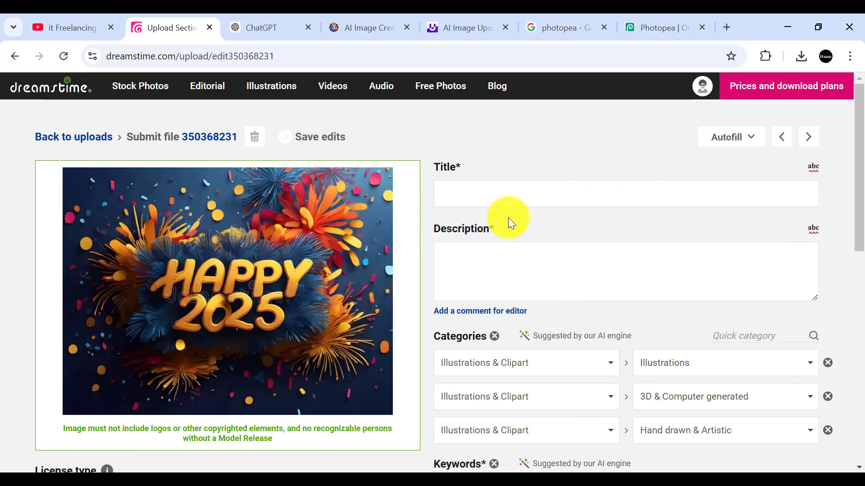
{"action": "left_click", "coordinate": [456, 199]}
{"action": "type", "text": "Festive new year 2025 background with colorful fireworks and confetti"}
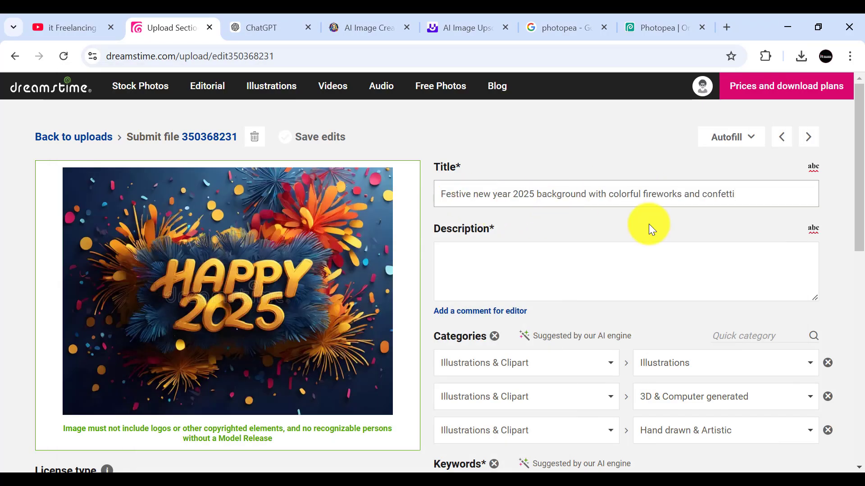
Step: Copy ChatGPT's short "Vibrant and festive New Year 2025 celebration illustration" description without its quotation marks and paste it into Dreamstime's Description field
{"action": "left_click", "coordinate": [272, 28]}
{"action": "scroll", "coordinate": [496, 293], "scroll_direction": "up", "scroll_amount": 5}
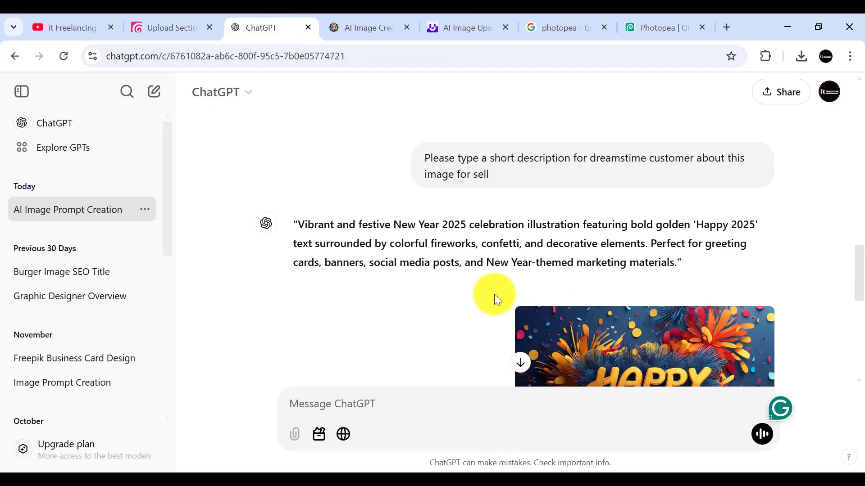
{"action": "left_click_drag", "start_coordinate": [299, 218], "coordinate": [674, 265]}
{"action": "right_click", "coordinate": [615, 247]}
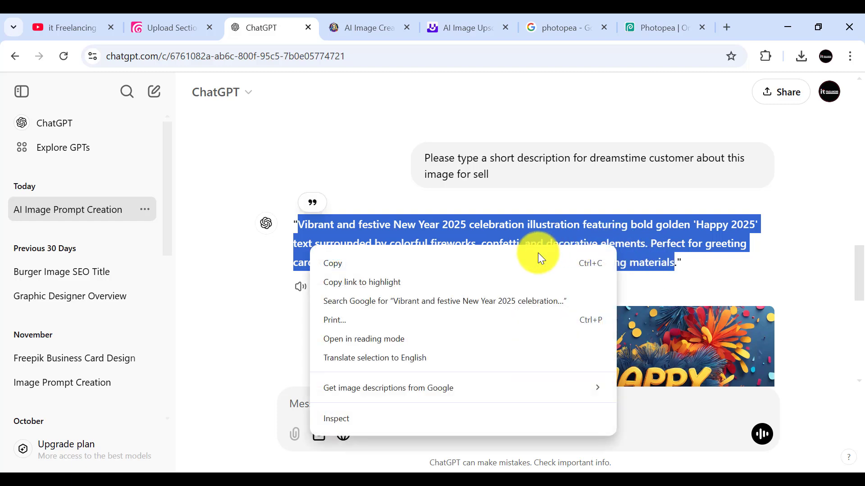
{"action": "left_click", "coordinate": [333, 262]}
{"action": "left_click", "coordinate": [175, 29]}
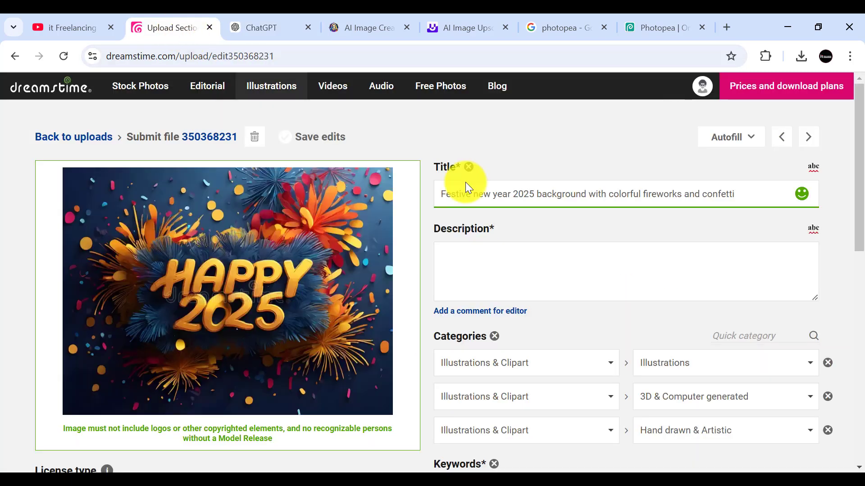
{"action": "left_click", "coordinate": [455, 265]}
{"action": "key", "text": "ctrl+v"}
Step: Check the main options of the first category, keeping Illustrations & Clipart, and look over the suggested keywords and license settings
{"action": "scroll", "coordinate": [679, 299], "scroll_direction": "down", "scroll_amount": 1}
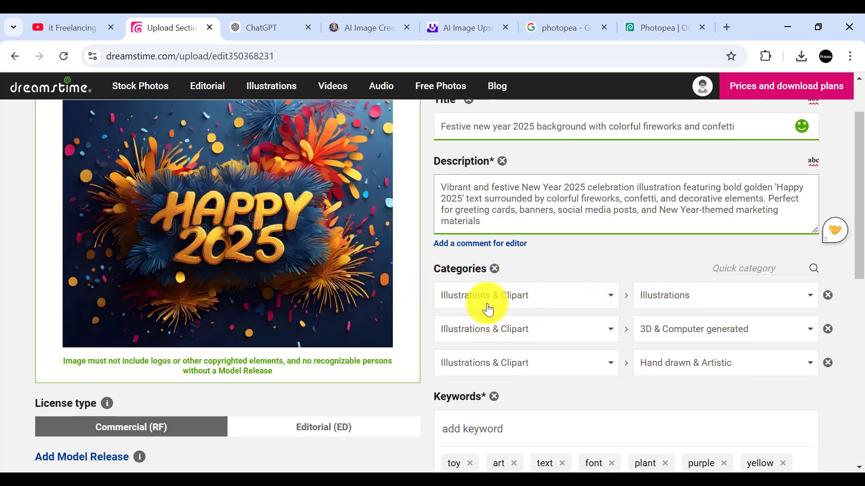
{"action": "left_click", "coordinate": [609, 306]}
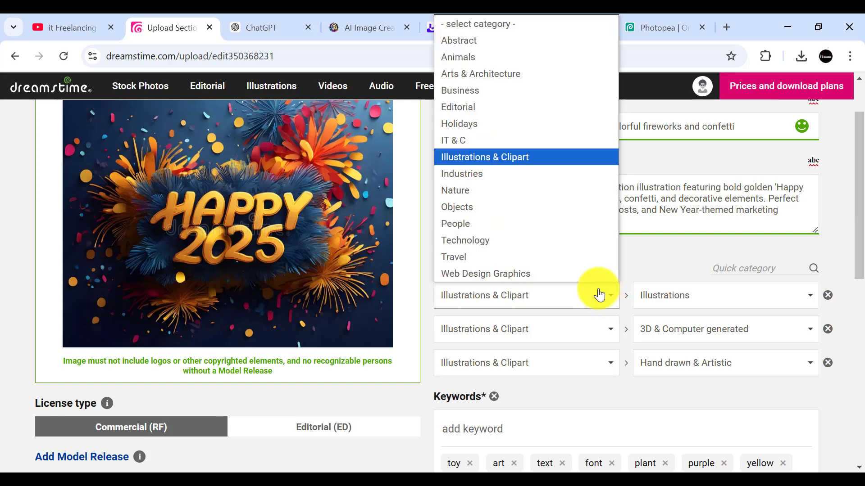
{"action": "left_click", "coordinate": [512, 153]}
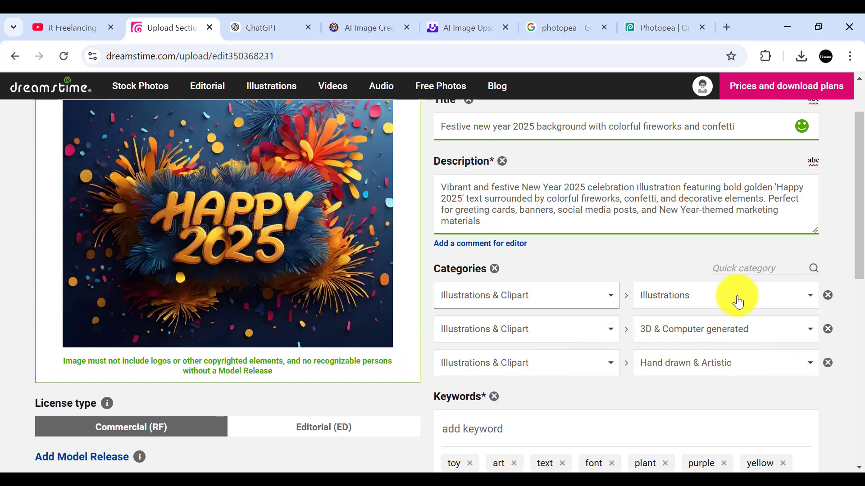
{"action": "scroll", "coordinate": [736, 299], "scroll_direction": "down", "scroll_amount": 3}
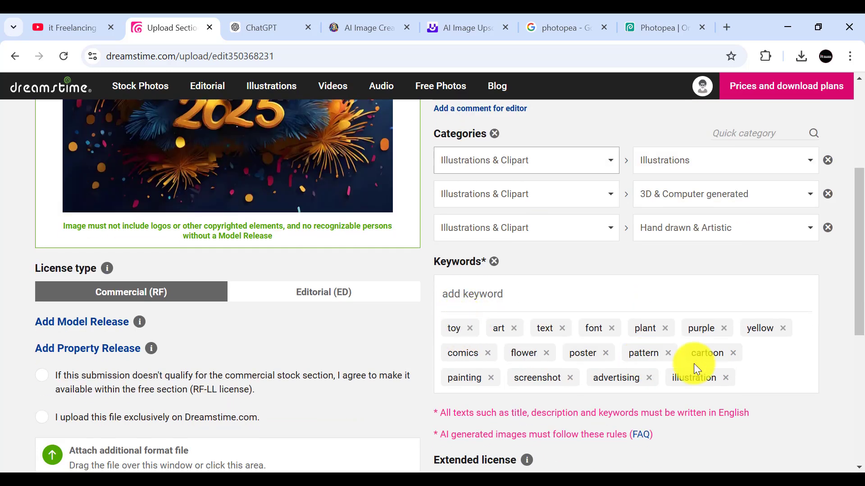
{"action": "scroll", "coordinate": [626, 295], "scroll_direction": "down", "scroll_amount": 1}
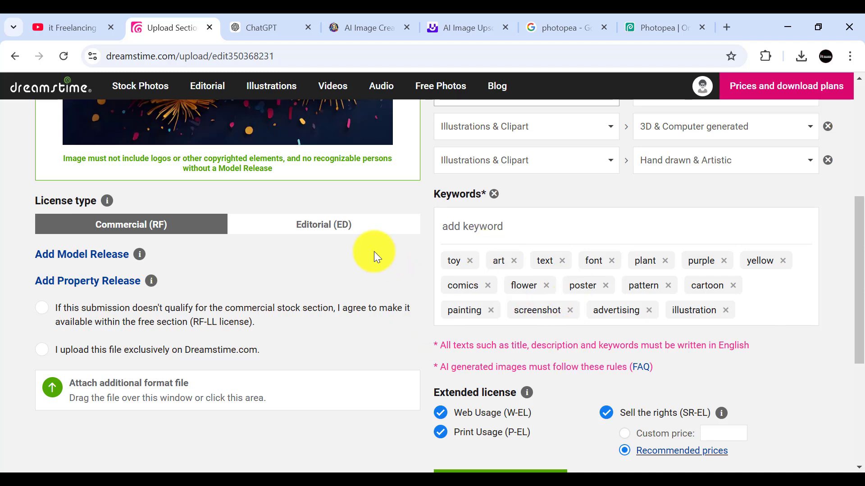
Step: Switch to ChatGPT and copy its full comma-separated SEO tag list for the Happy 2025 image
{"action": "left_click", "coordinate": [236, 23]}
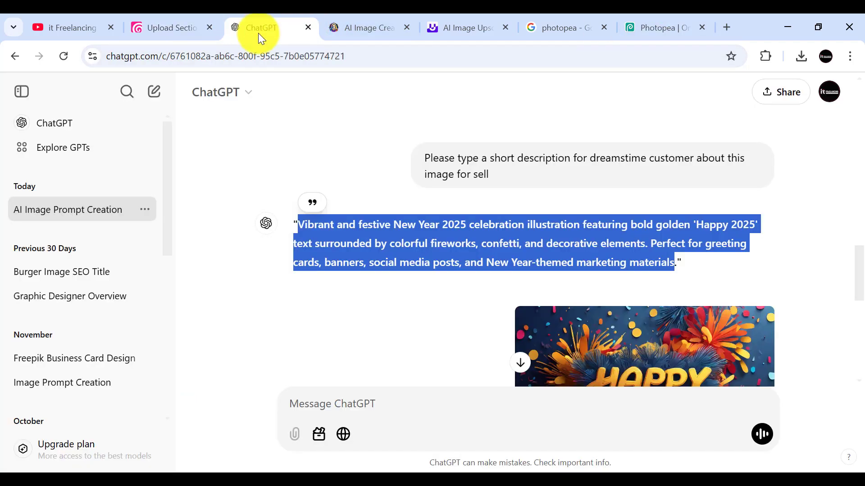
{"action": "scroll", "coordinate": [469, 268], "scroll_direction": "up", "scroll_amount": 5}
{"action": "scroll", "coordinate": [468, 269], "scroll_direction": "down", "scroll_amount": 5}
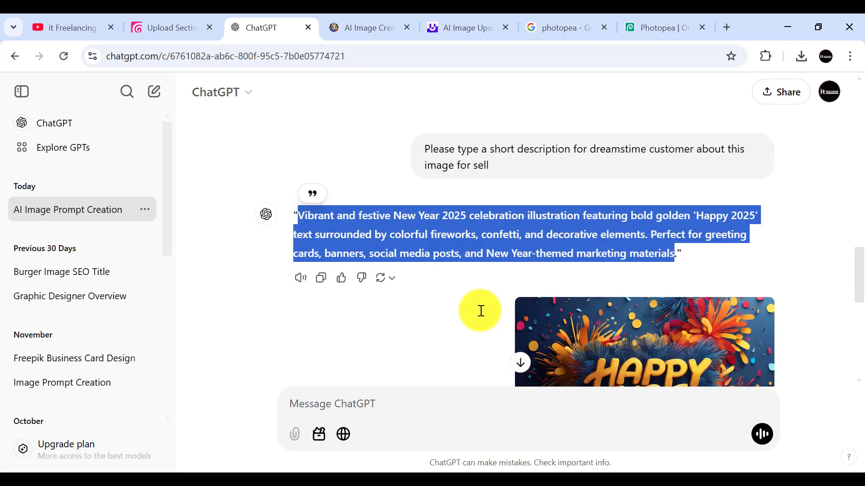
{"action": "scroll", "coordinate": [481, 311], "scroll_direction": "down", "scroll_amount": 9}
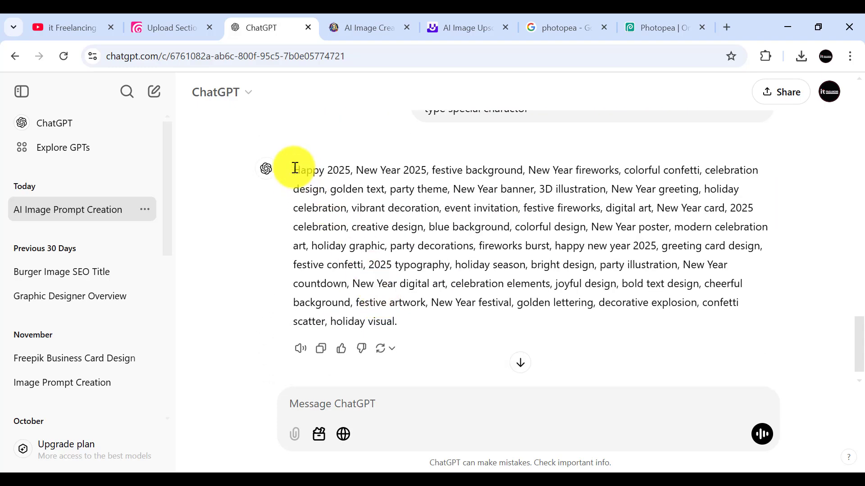
{"action": "left_click_drag", "start_coordinate": [295, 173], "coordinate": [394, 322]}
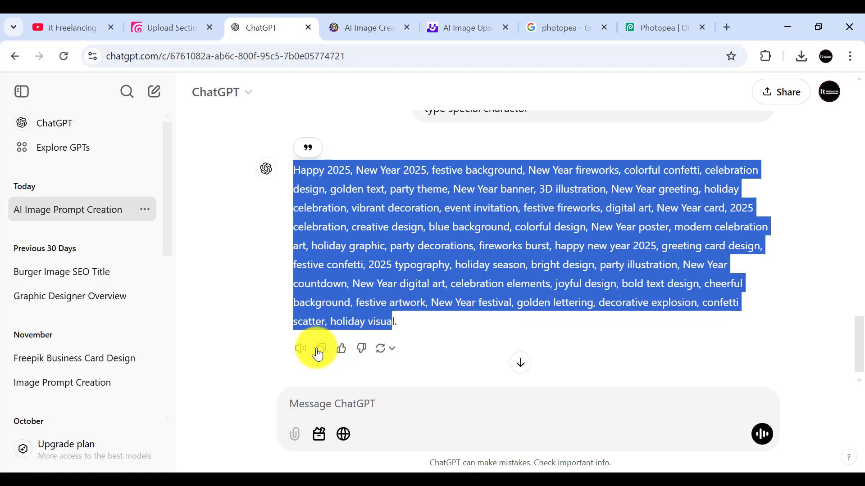
{"action": "left_click", "coordinate": [321, 349]}
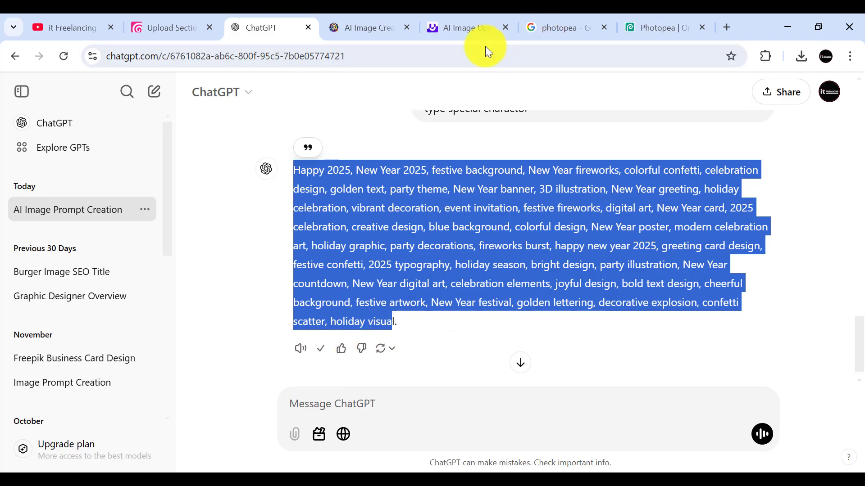
Step: Paste the copied SEO tags into Dreamstime's Keywords field and add them to the file
{"action": "left_click", "coordinate": [170, 28]}
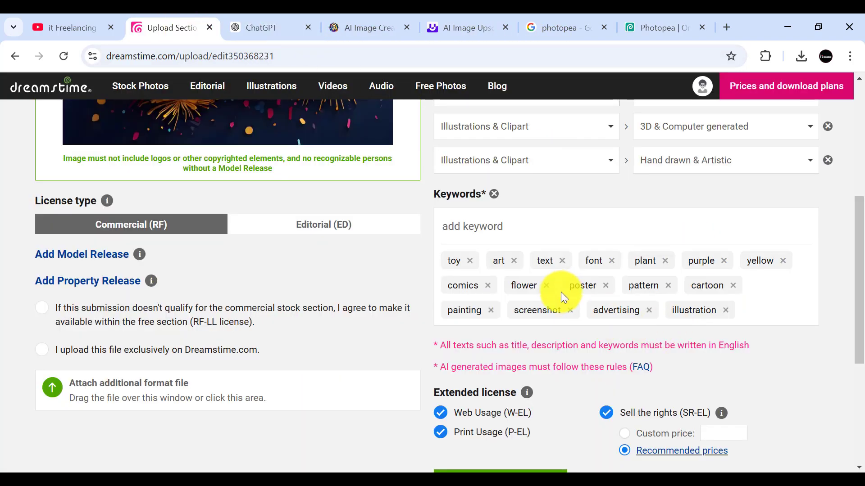
{"action": "left_click", "coordinate": [470, 233]}
{"action": "key", "text": "ctrl+v"}
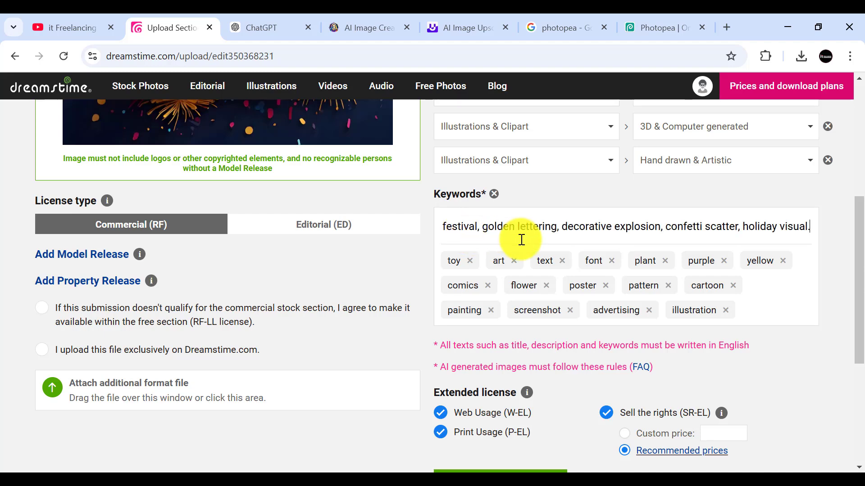
{"action": "key", "text": "Return"}
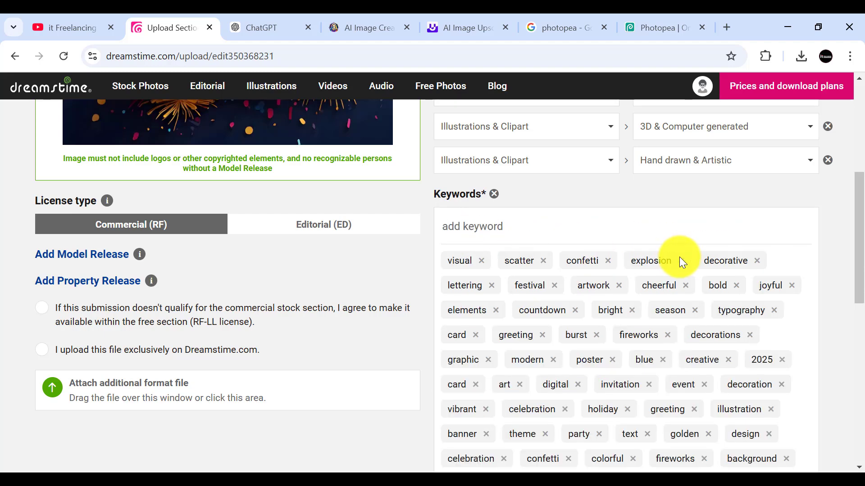
Step: Review the completed submission form, from the title, description and categories to the keywords and extended license options
{"action": "scroll", "coordinate": [678, 270], "scroll_direction": "down", "scroll_amount": 5}
{"action": "scroll", "coordinate": [670, 326], "scroll_direction": "down", "scroll_amount": 2}
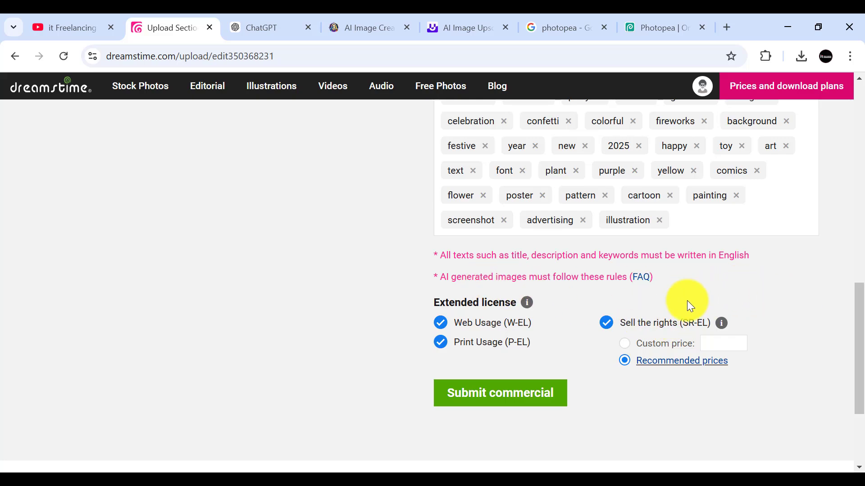
{"action": "scroll", "coordinate": [542, 276], "scroll_direction": "up", "scroll_amount": 10}
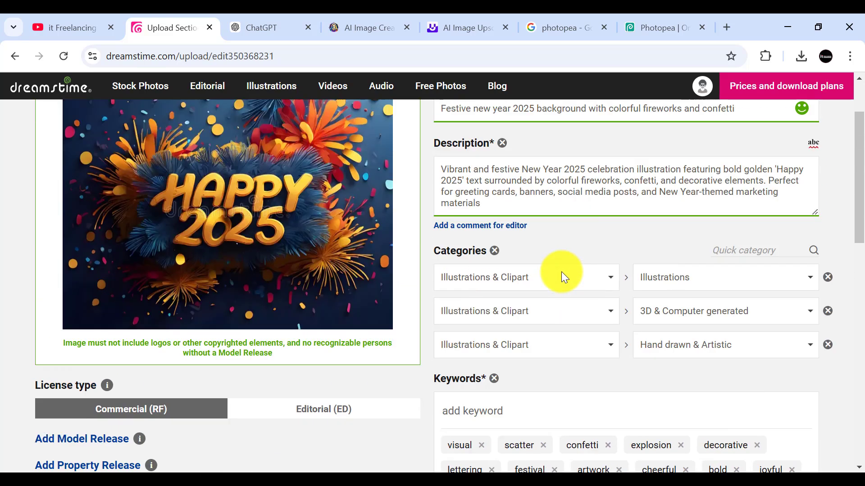
{"action": "scroll", "coordinate": [561, 271], "scroll_direction": "up", "scroll_amount": 3}
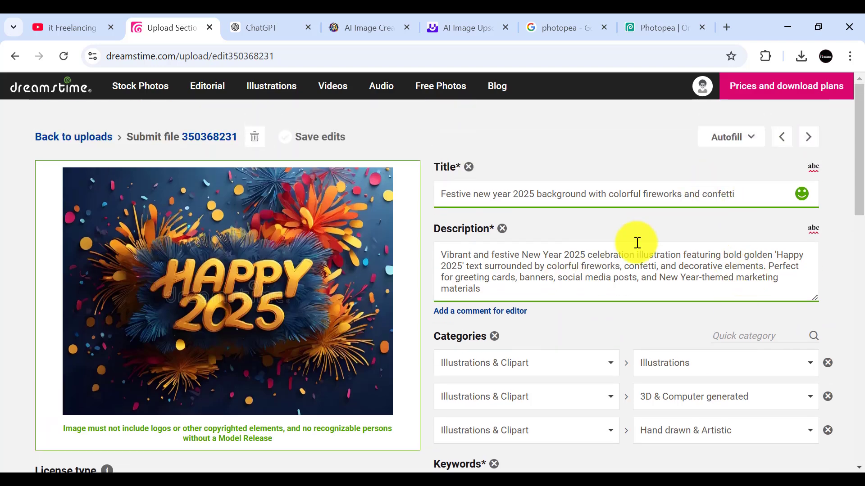
{"action": "scroll", "coordinate": [614, 343], "scroll_direction": "down", "scroll_amount": 4}
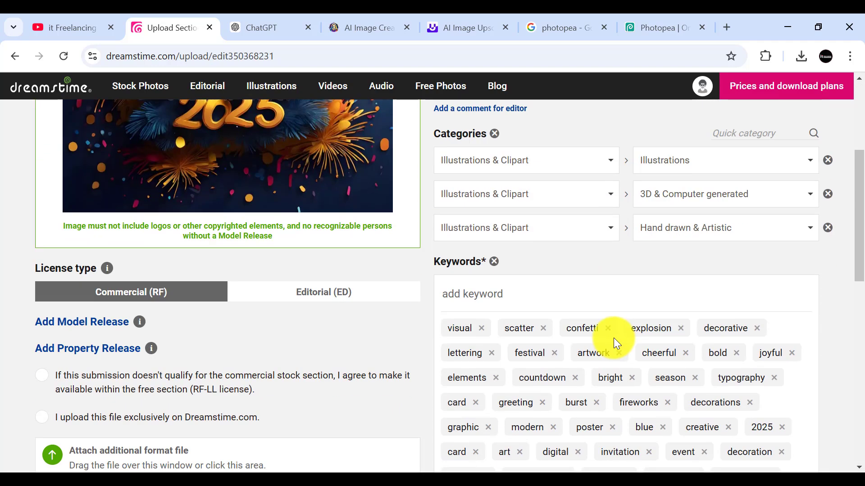
{"action": "scroll", "coordinate": [165, 314], "scroll_direction": "down", "scroll_amount": 3}
{"action": "scroll", "coordinate": [631, 295], "scroll_direction": "up", "scroll_amount": 3}
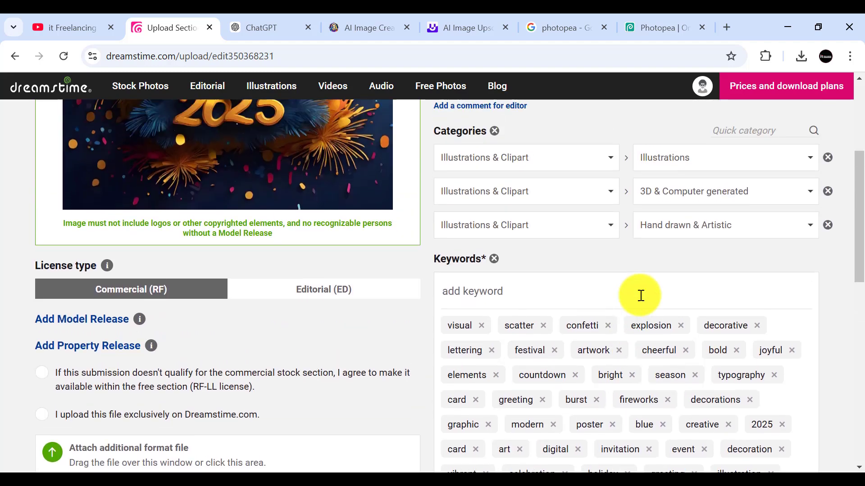
Step: Set the second category's subcategory to Generative AI and check the first category's subcategory options, leaving it at Illustrations
{"action": "scroll", "coordinate": [736, 296], "scroll_direction": "up", "scroll_amount": 3}
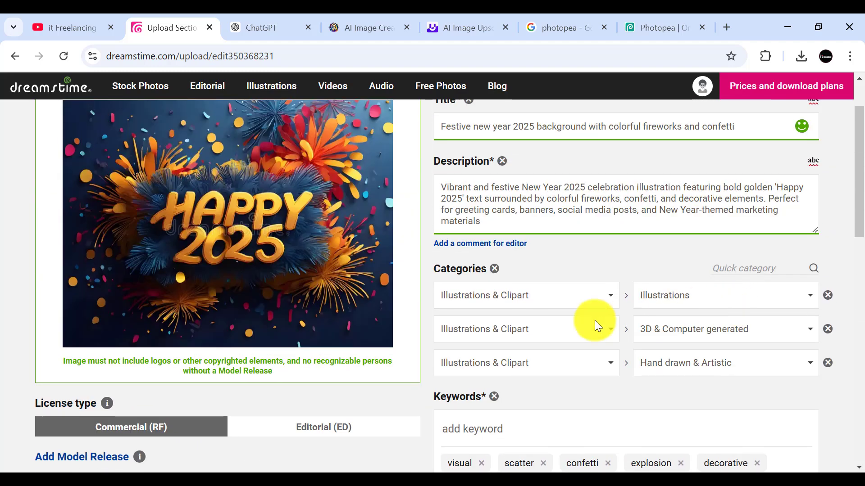
{"action": "left_click", "coordinate": [808, 334]}
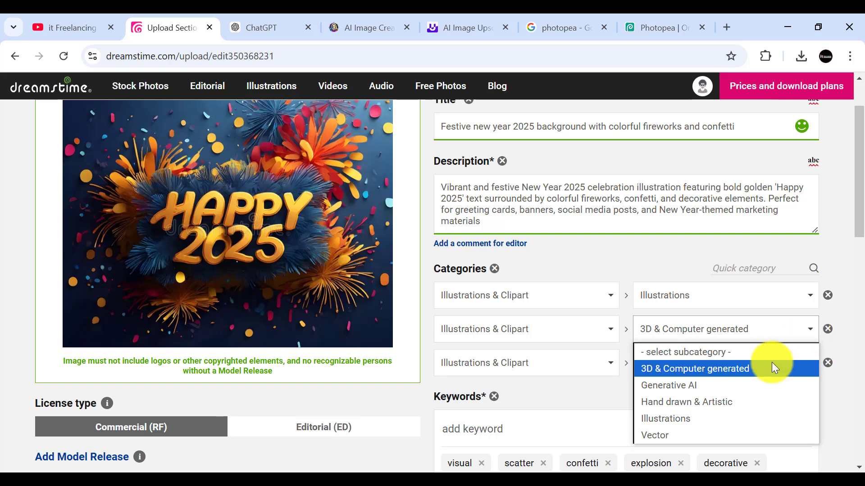
{"action": "left_click", "coordinate": [685, 386]}
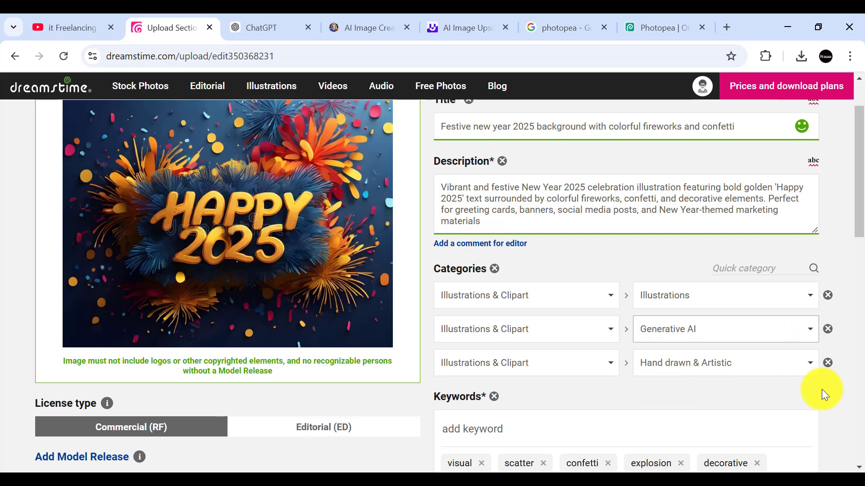
{"action": "left_click", "coordinate": [805, 300]}
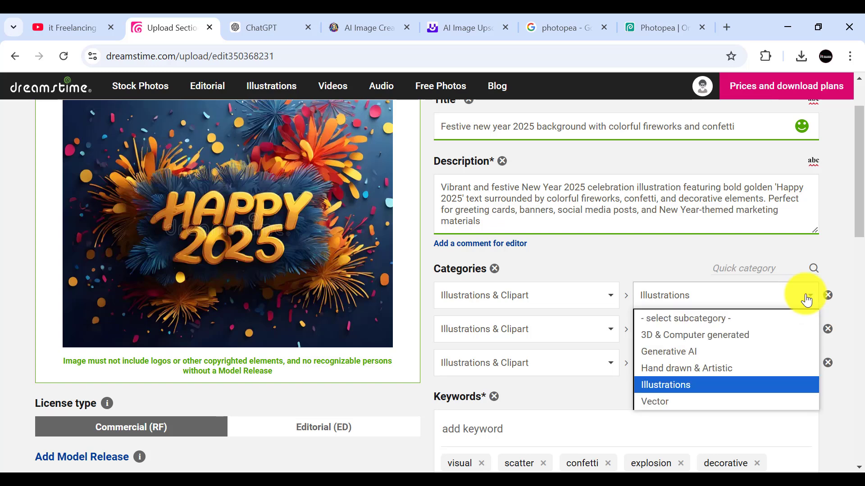
{"action": "left_click", "coordinate": [806, 300]}
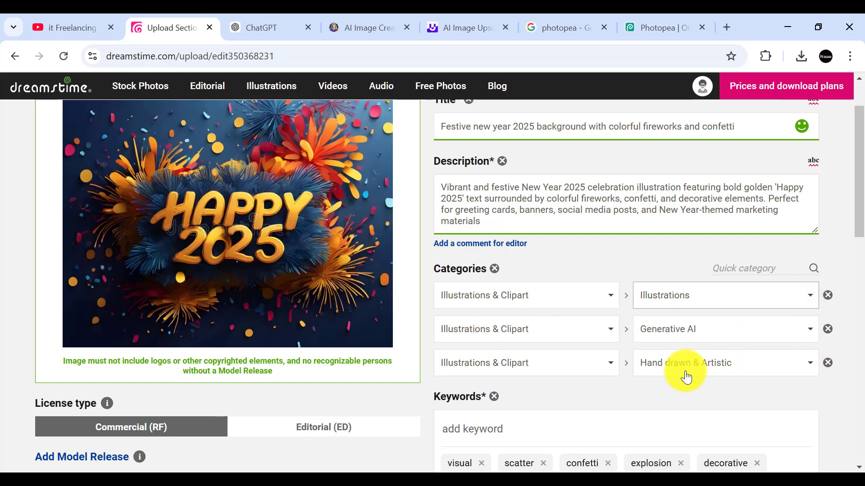
Step: Set the third category's subcategory to Generative AI and check the main category choices, keeping Illustrations & Clipart for all three
{"action": "left_click", "coordinate": [805, 367]}
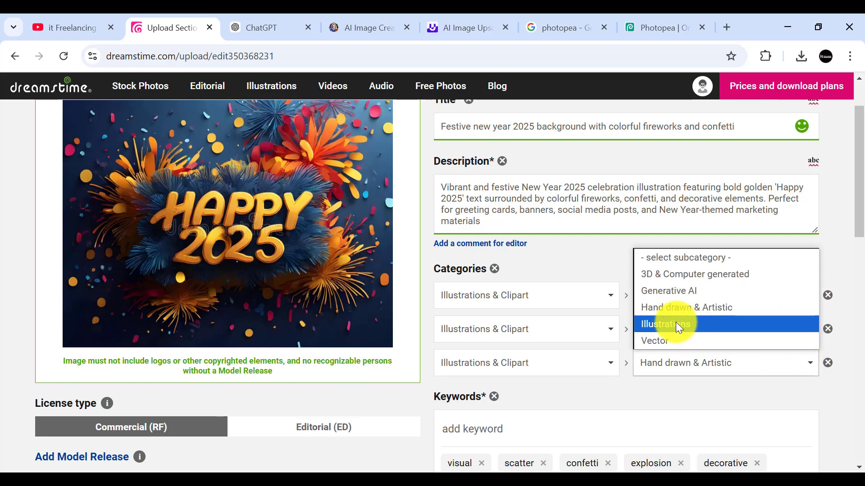
{"action": "left_click", "coordinate": [671, 290]}
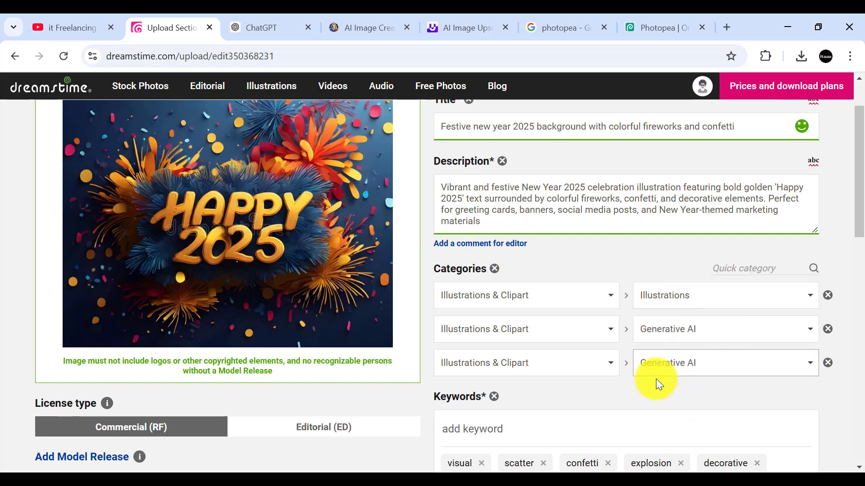
{"action": "left_click", "coordinate": [607, 367]}
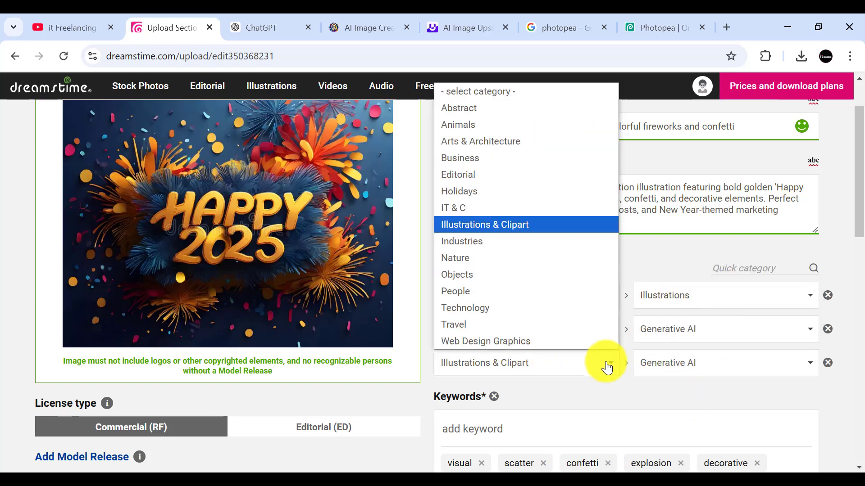
{"action": "left_click", "coordinate": [606, 367]}
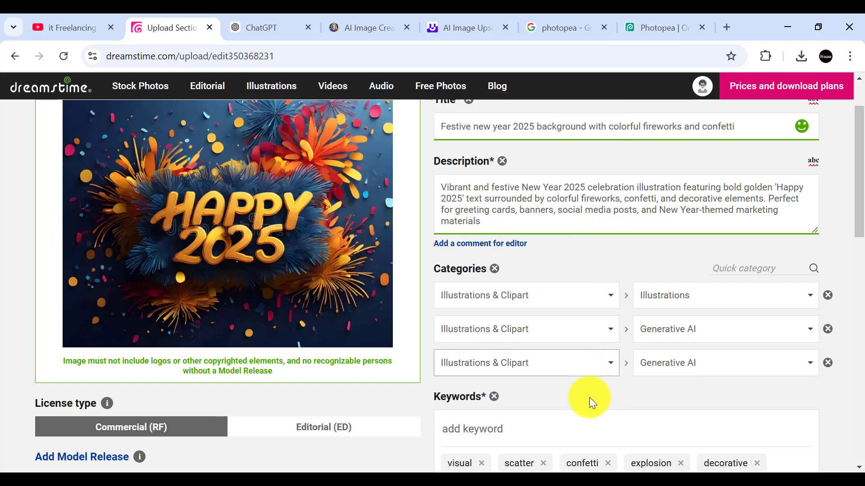
{"action": "left_click", "coordinate": [609, 337]}
{"action": "left_click", "coordinate": [608, 338]}
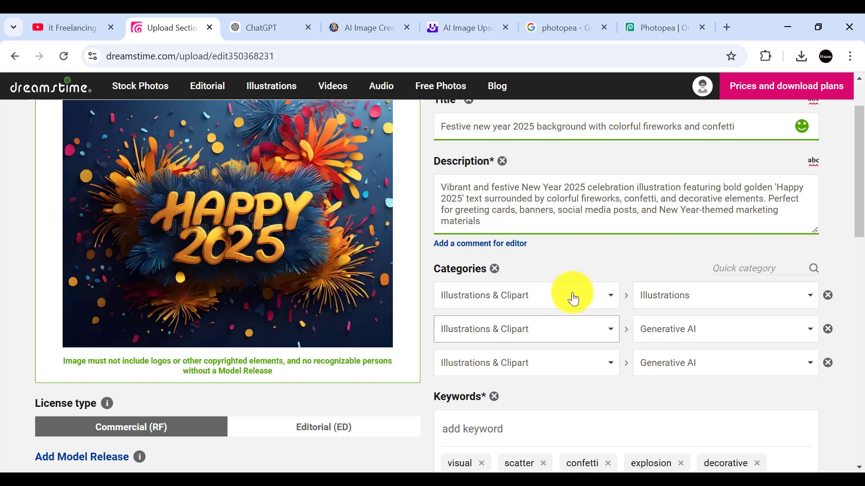
{"action": "left_click", "coordinate": [593, 305]}
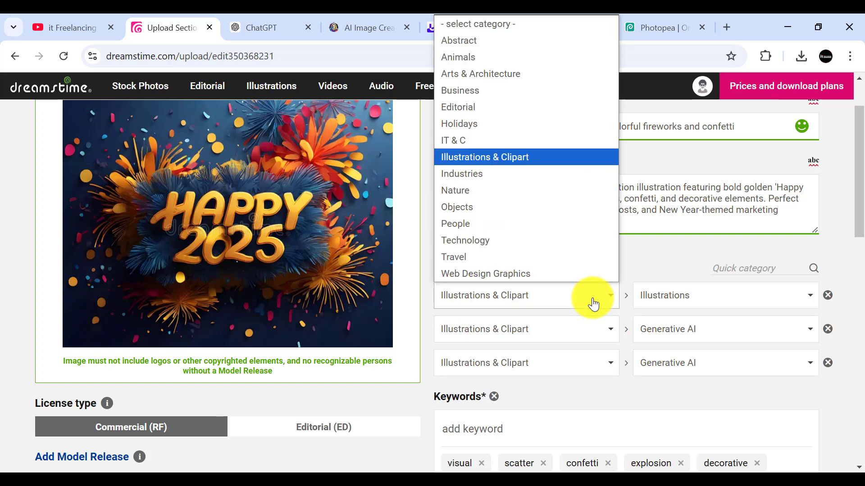
{"action": "left_click", "coordinate": [515, 154]}
Step: Check the categories, keywords and extended license options once more and submit the Happy 2025 image as a commercial file
{"action": "scroll", "coordinate": [561, 373], "scroll_direction": "down", "scroll_amount": 4}
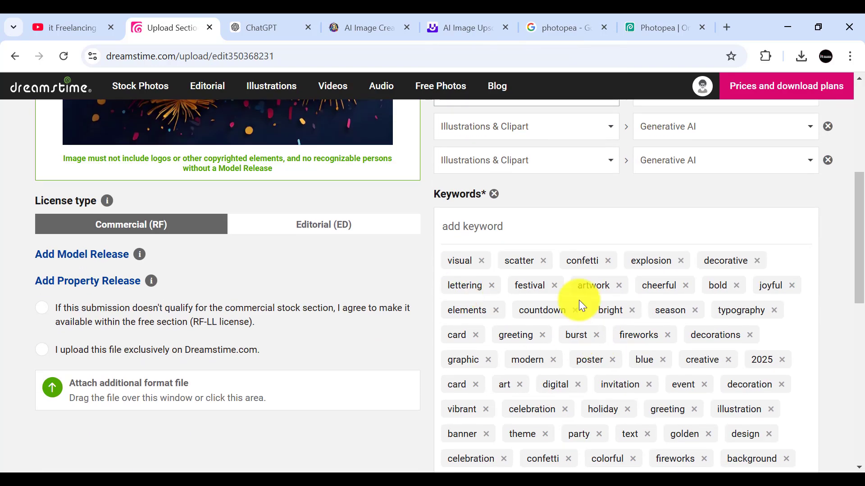
{"action": "scroll", "coordinate": [635, 331], "scroll_direction": "down", "scroll_amount": 5}
{"action": "scroll", "coordinate": [635, 331], "scroll_direction": "up", "scroll_amount": 10}
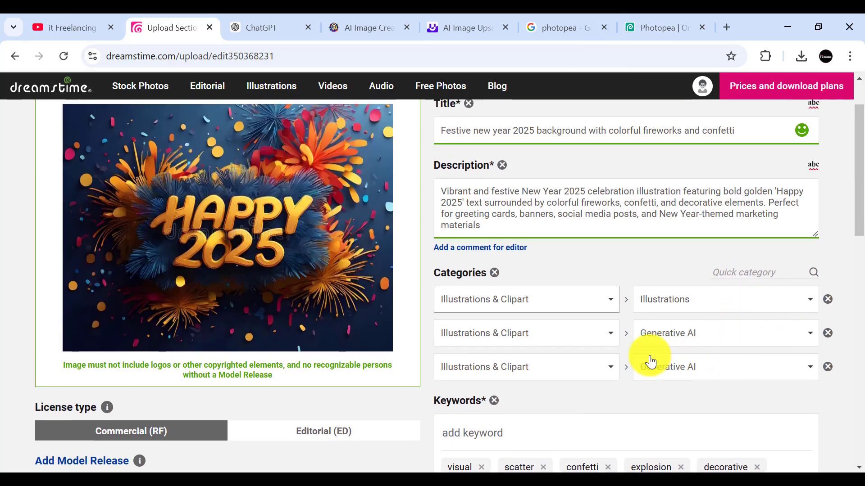
{"action": "scroll", "coordinate": [570, 344], "scroll_direction": "up", "scroll_amount": 2}
{"action": "scroll", "coordinate": [608, 357], "scroll_direction": "down", "scroll_amount": 6}
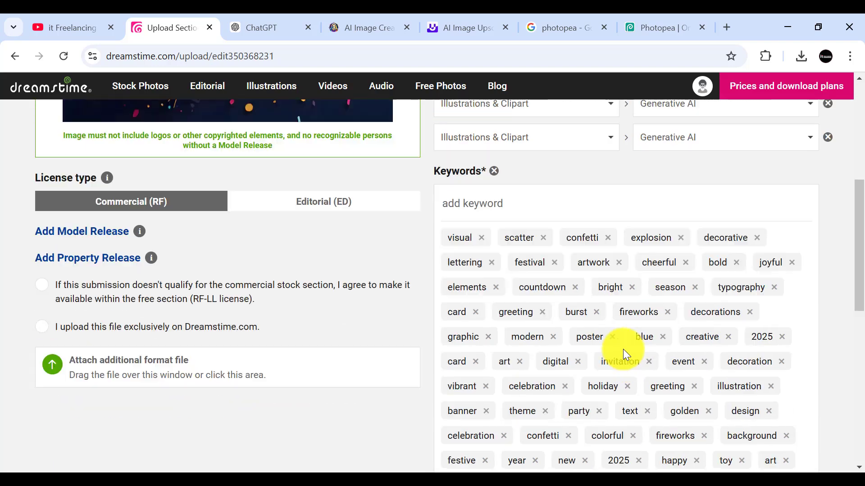
{"action": "scroll", "coordinate": [626, 349], "scroll_direction": "down", "scroll_amount": 7}
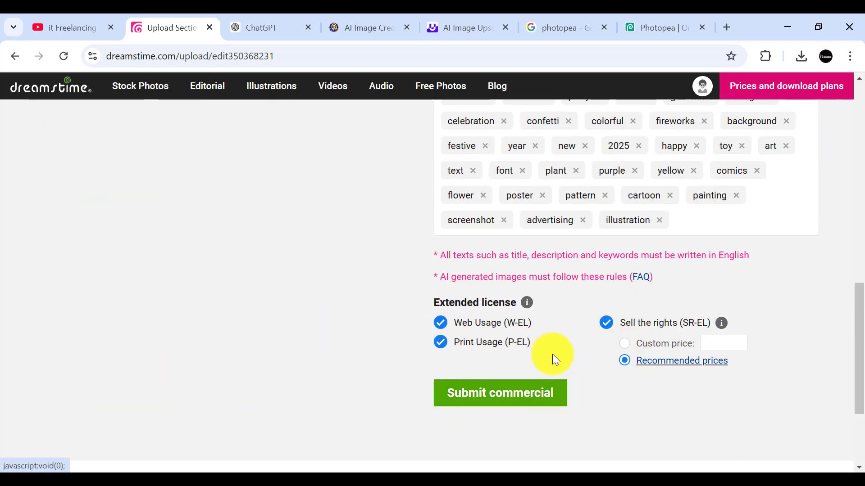
{"action": "scroll", "coordinate": [527, 355], "scroll_direction": "down", "scroll_amount": 2}
{"action": "left_click", "coordinate": [478, 325]}
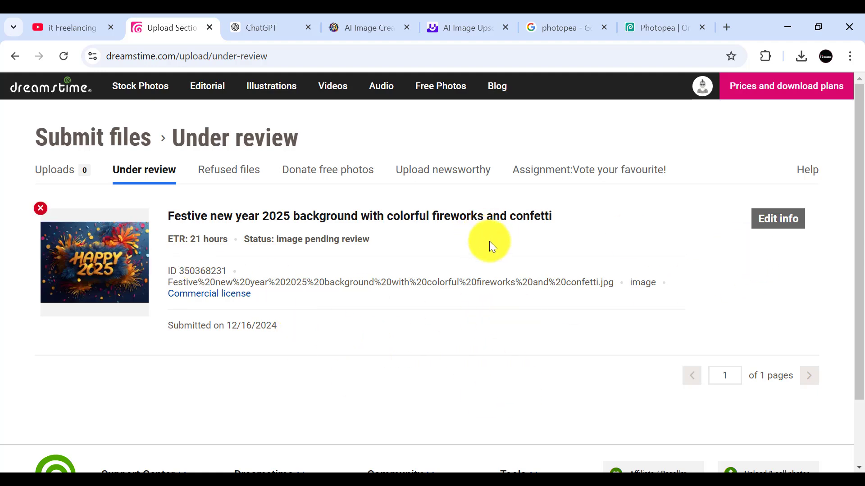
Step: Examine the submitted image's entry in the Under review list, including its review status, estimated time, license and submission date
{"action": "scroll", "coordinate": [498, 244], "scroll_direction": "down", "scroll_amount": 2}
{"action": "scroll", "coordinate": [499, 244], "scroll_direction": "up", "scroll_amount": 2}
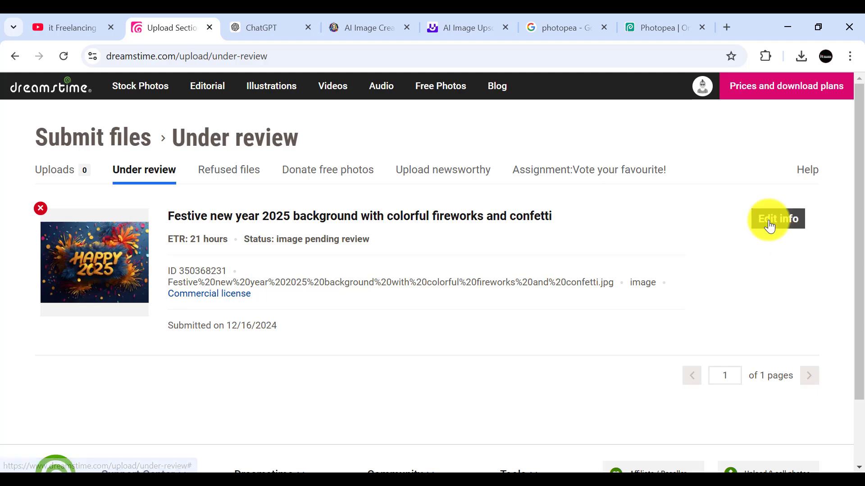
{"action": "scroll", "coordinate": [288, 271], "scroll_direction": "down", "scroll_amount": 2}
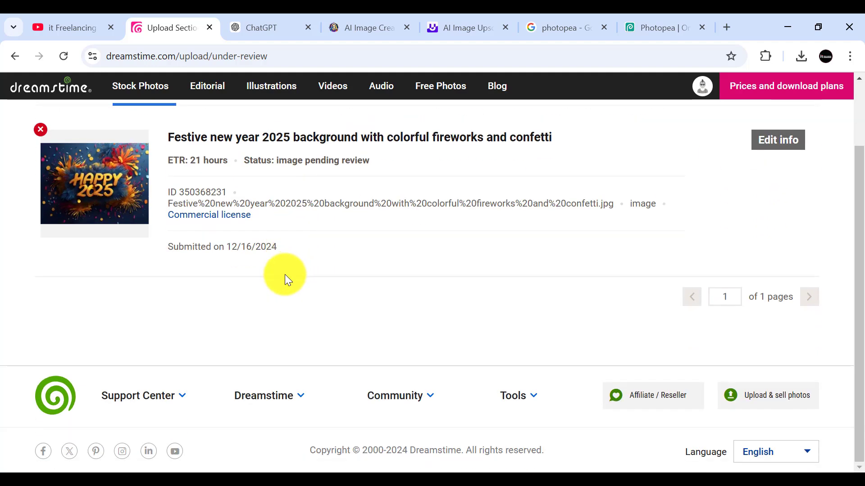
{"action": "scroll", "coordinate": [285, 274], "scroll_direction": "up", "scroll_amount": 2}
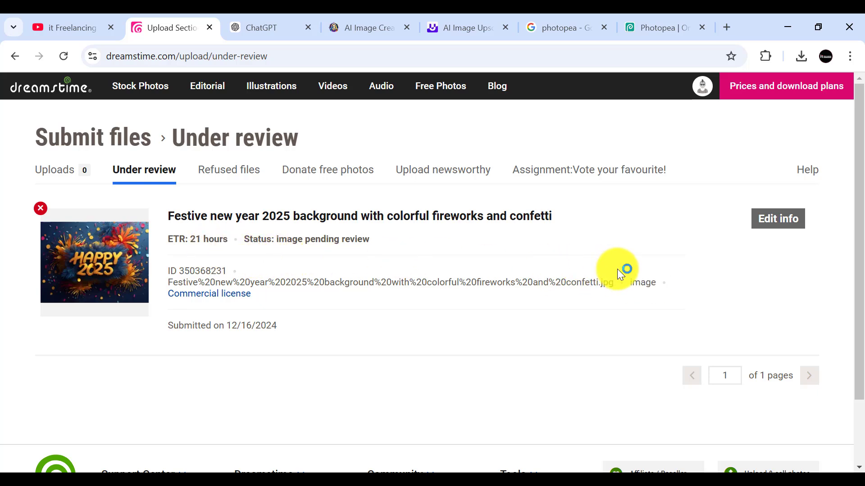
{"action": "scroll", "coordinate": [617, 269], "scroll_direction": "down", "scroll_amount": 2}
{"action": "scroll", "coordinate": [332, 238], "scroll_direction": "down", "scroll_amount": 2}
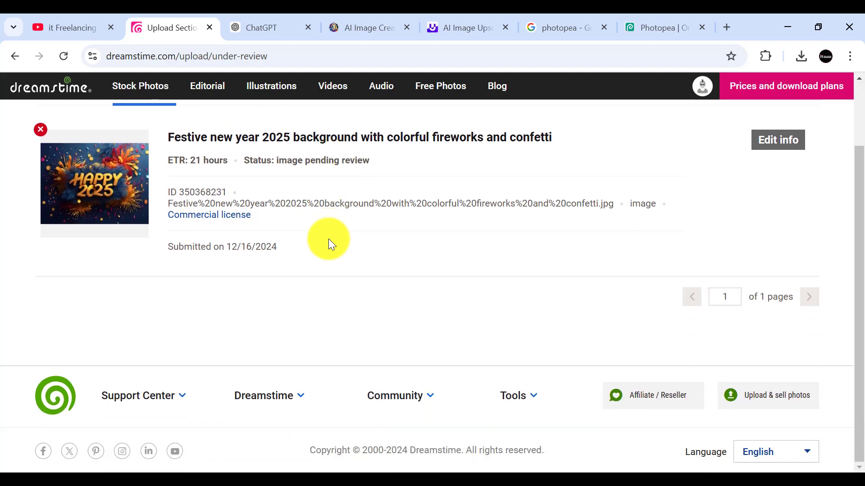
{"action": "scroll", "coordinate": [457, 260], "scroll_direction": "up", "scroll_amount": 2}
{"action": "scroll", "coordinate": [457, 259], "scroll_direction": "down", "scroll_amount": 2}
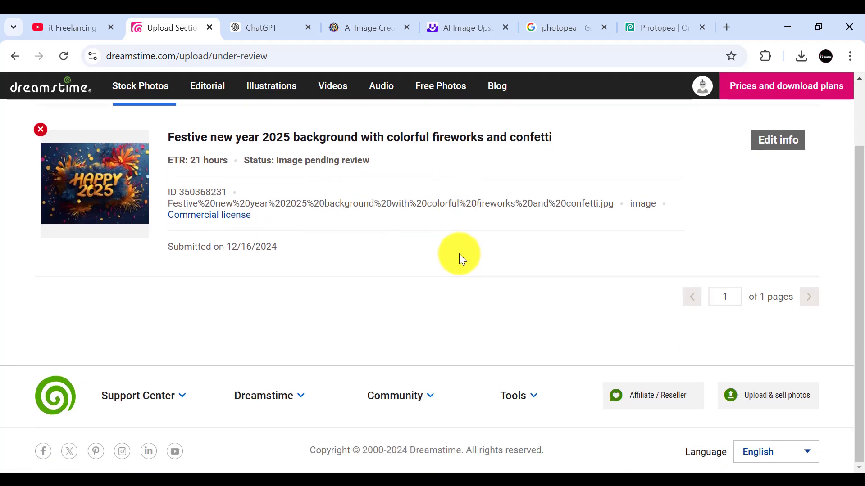
{"action": "scroll", "coordinate": [458, 259], "scroll_direction": "up", "scroll_amount": 2}
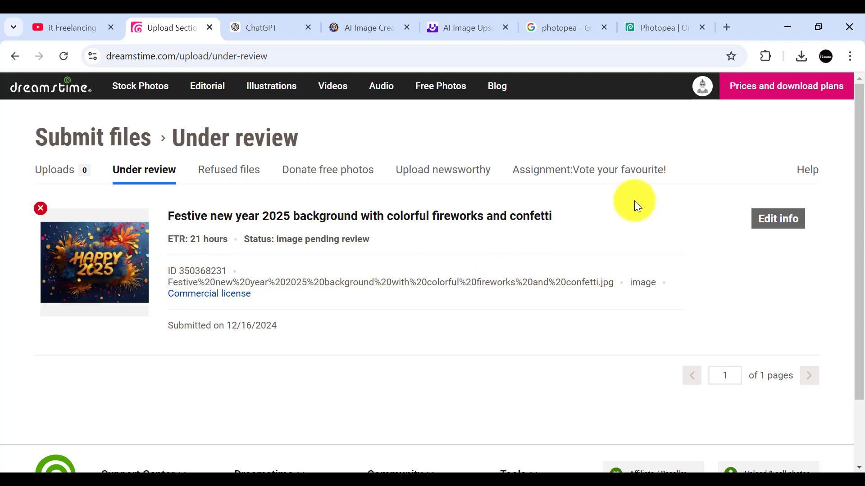
Step: Switch to the open Photopea project, and minimize the browser and both Downloads folder windows to show the desktop
{"action": "left_click", "coordinate": [676, 30]}
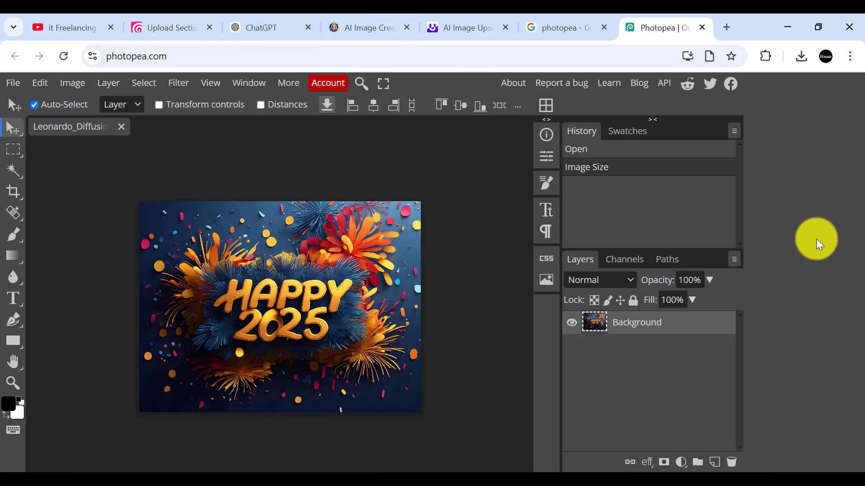
{"action": "left_click", "coordinate": [786, 24]}
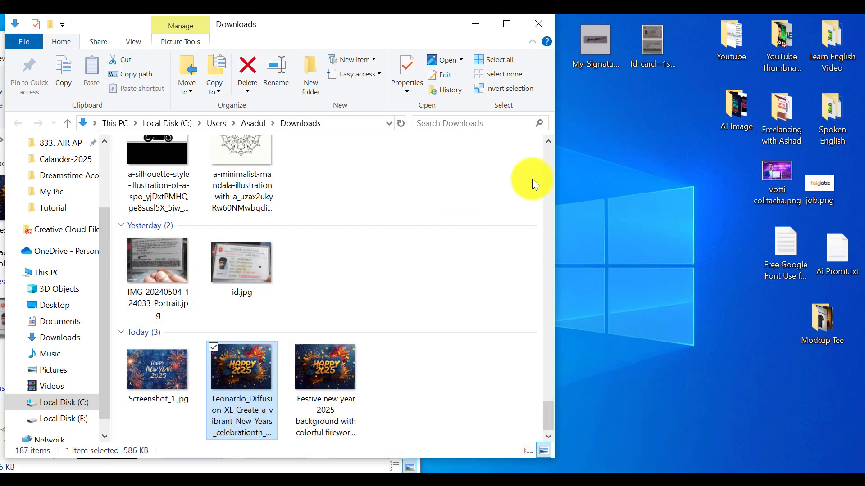
{"action": "left_click", "coordinate": [476, 21]}
{"action": "right_click", "coordinate": [542, 189]}
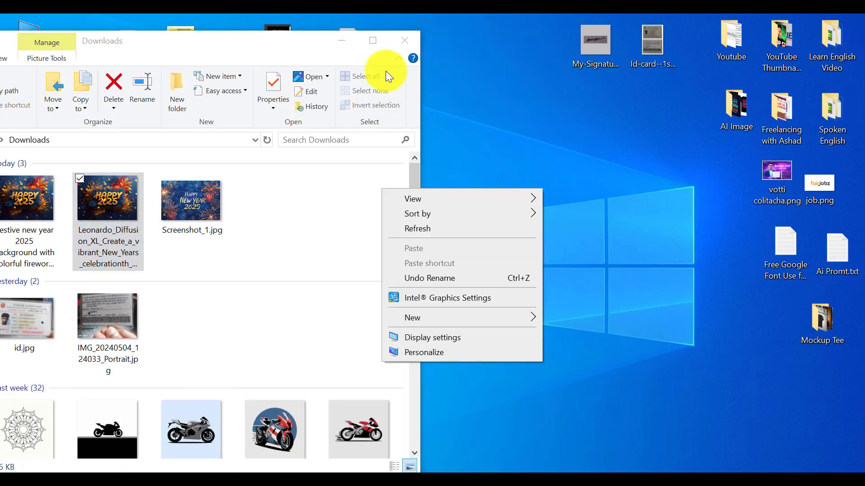
{"action": "left_click", "coordinate": [336, 42]}
{"action": "right_click", "coordinate": [526, 191]}
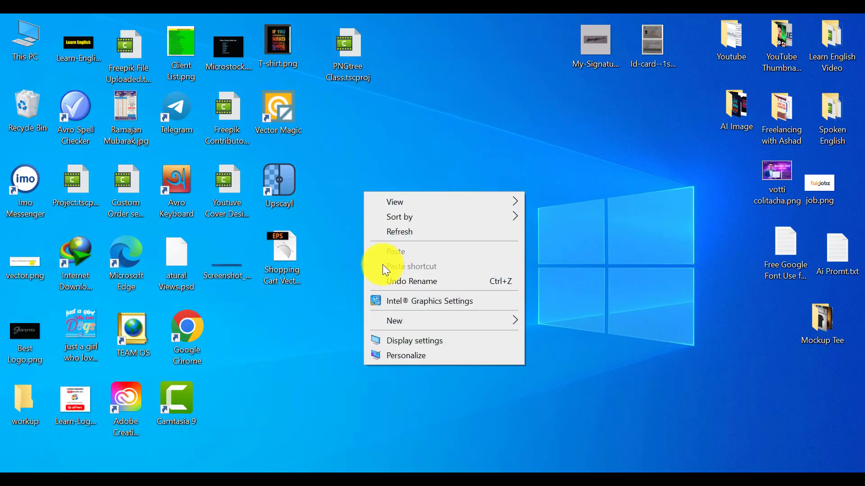
{"action": "left_click", "coordinate": [394, 231]}
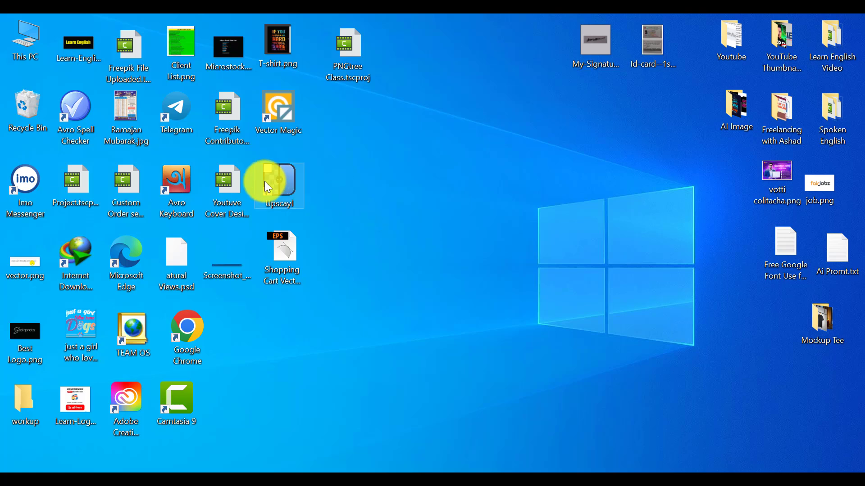
{"action": "right_click", "coordinate": [545, 209]}
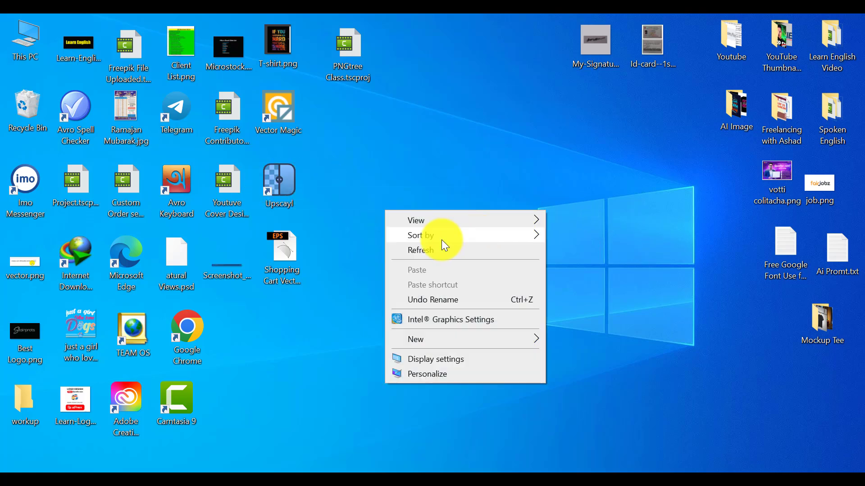
{"action": "left_click", "coordinate": [423, 249]}
{"action": "right_click", "coordinate": [503, 201]}
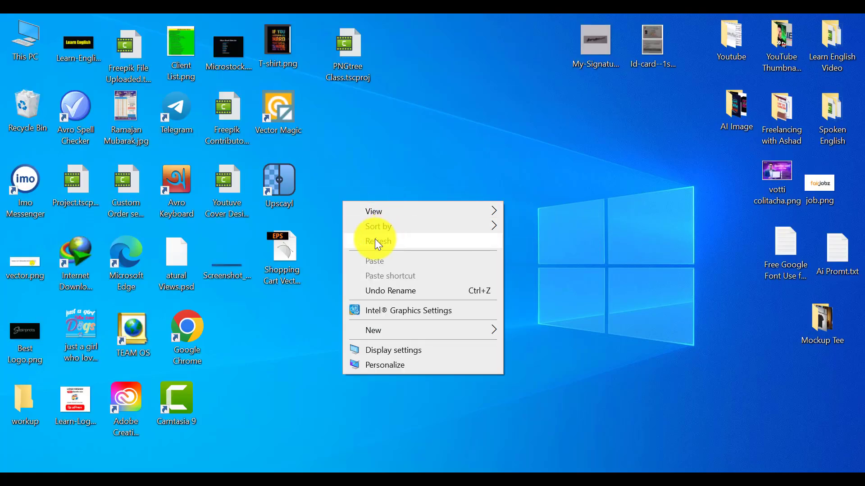
{"action": "left_click", "coordinate": [377, 242]}
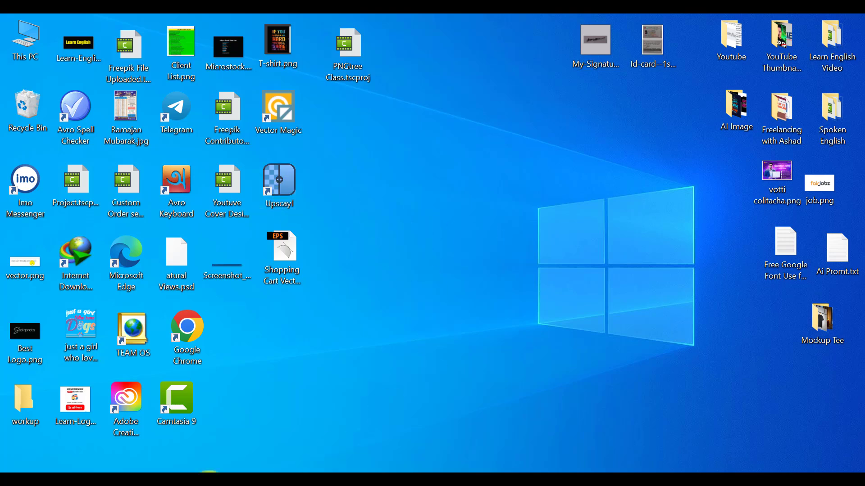